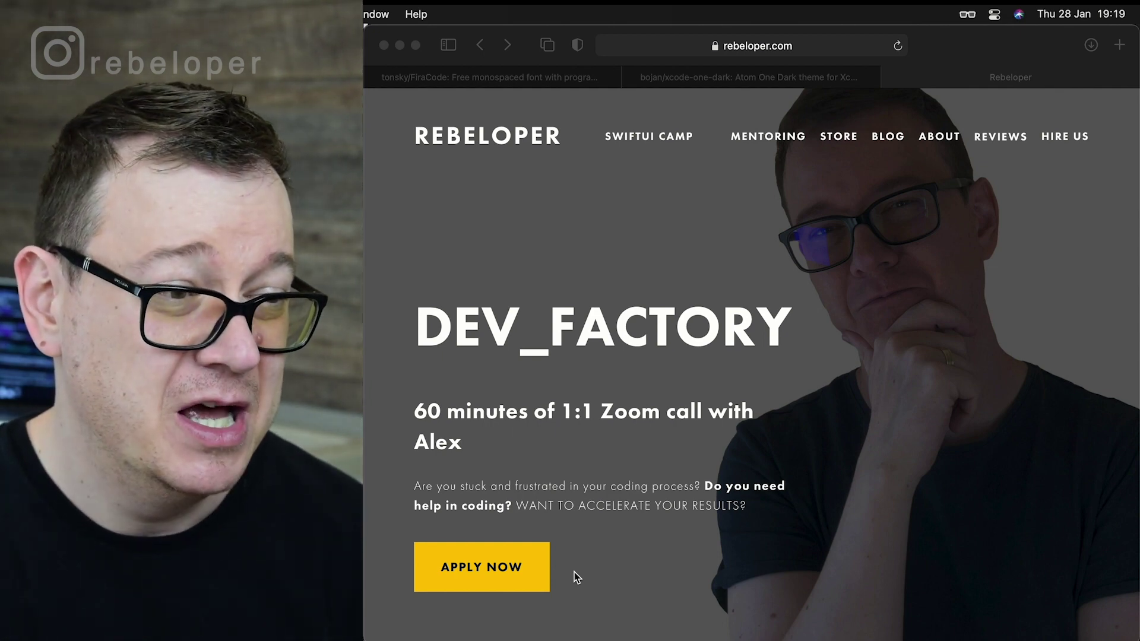
- Go to the tonsky/FiraCode tab and show recent downloads with Fira_Code_v5.2.zip
left_click(510, 77)
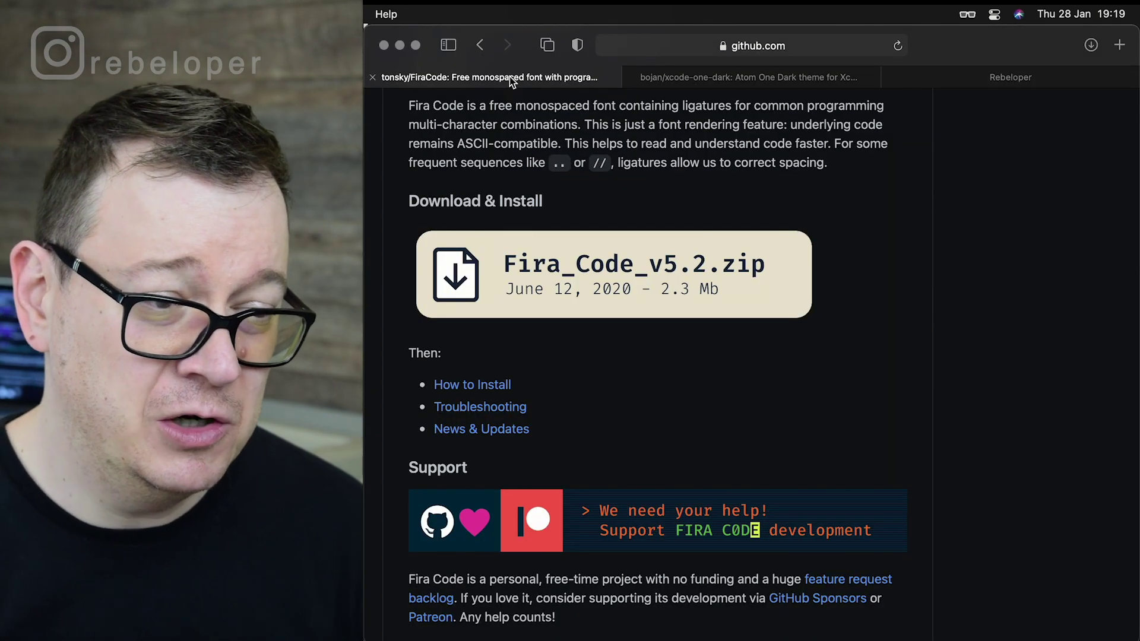
left_click(840, 46)
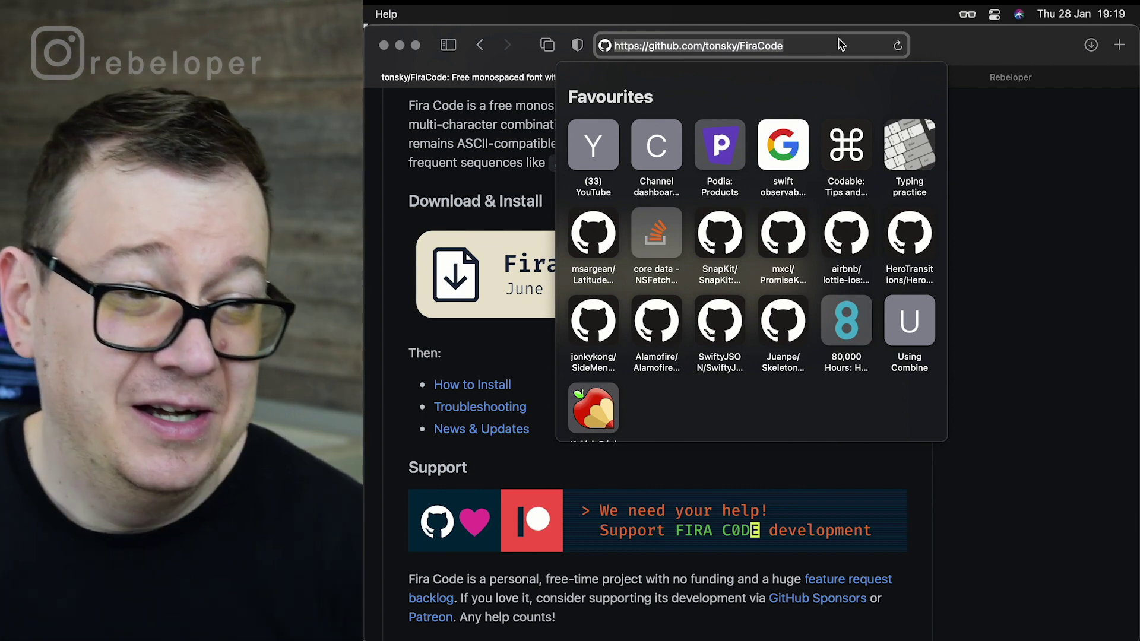
key("Escape")
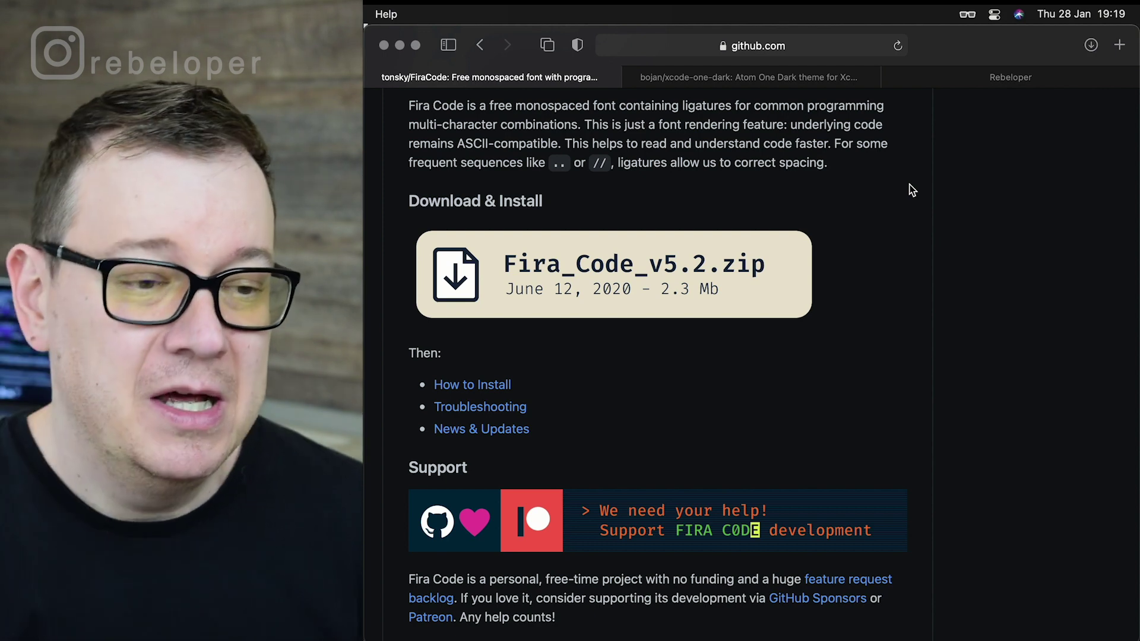
scroll(910, 190, "up", 1)
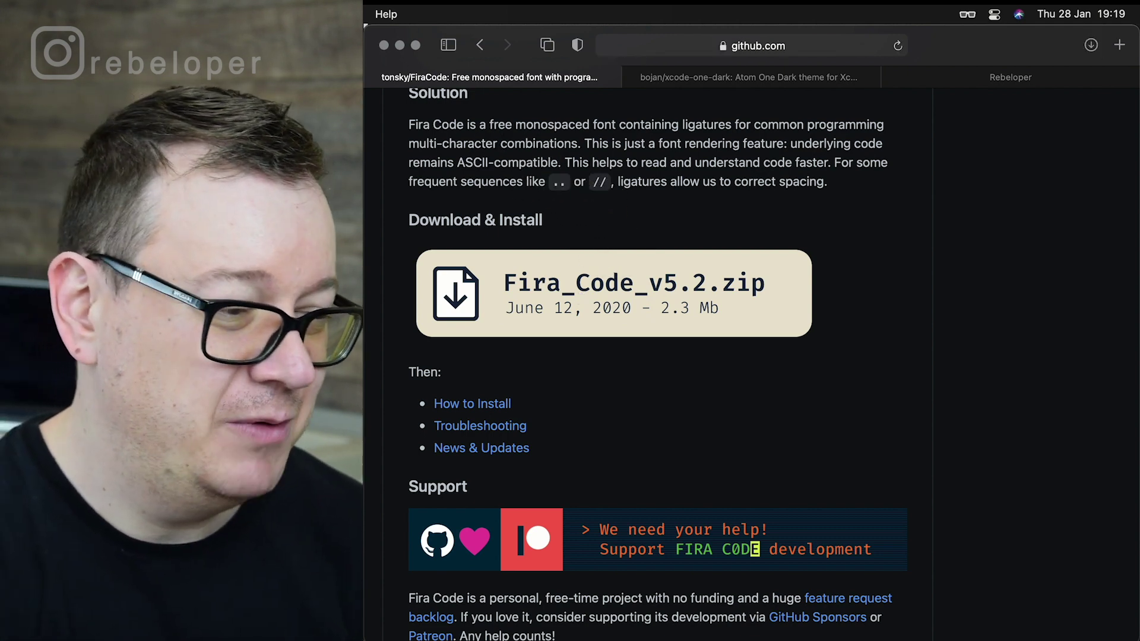
left_click(535, 637)
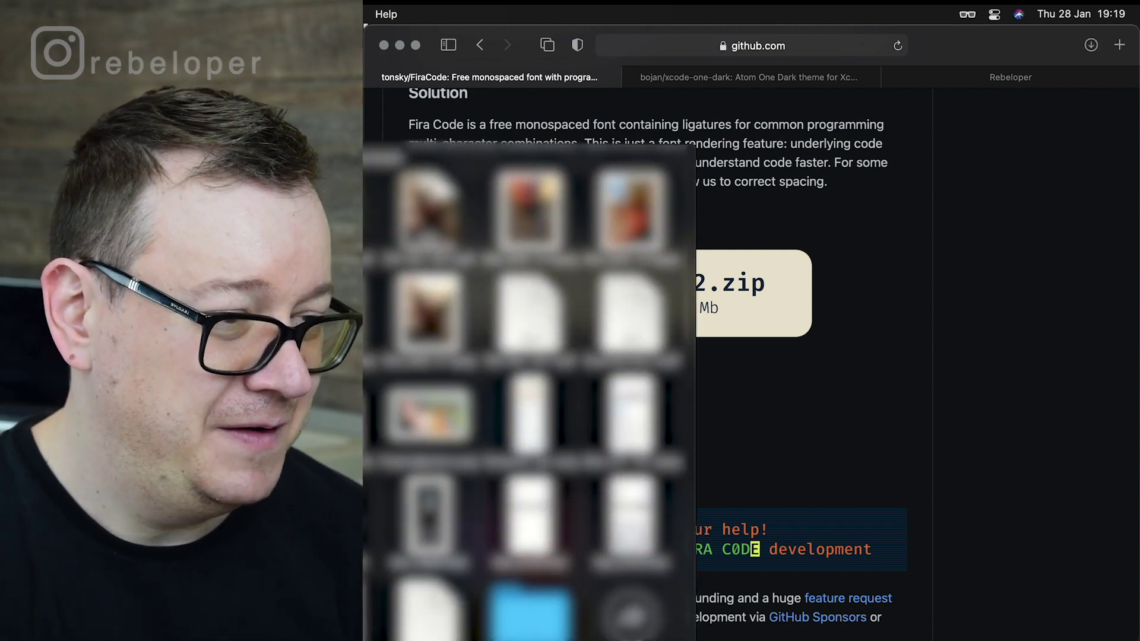
- Show the downloaded Fira_Code_v5 folder in a Finder window, fully in view
left_click(531, 612)
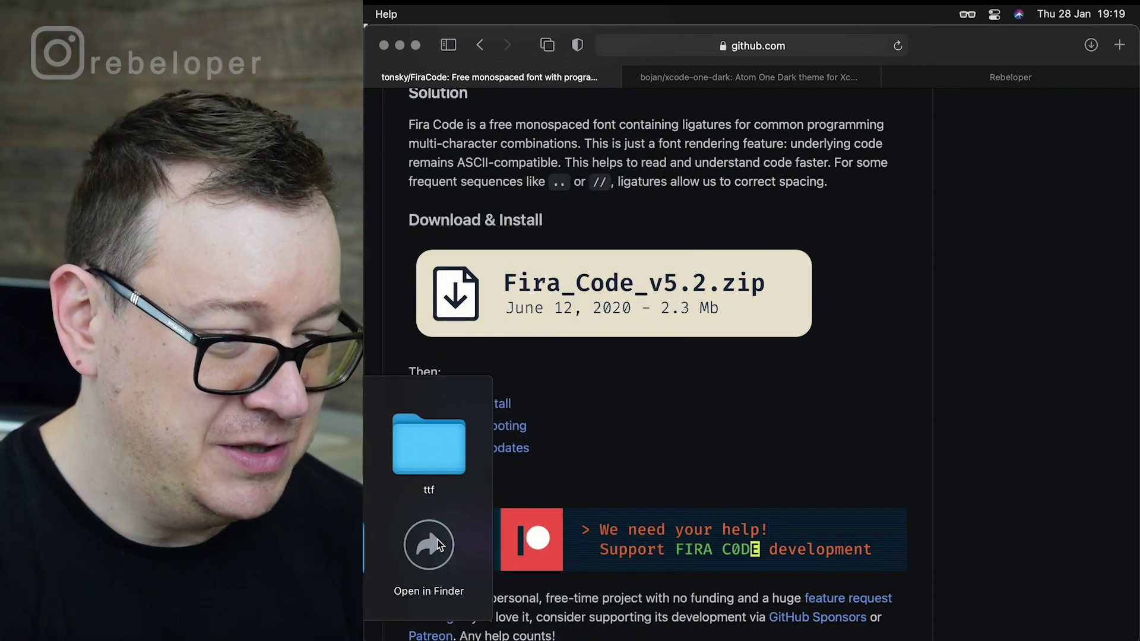
left_click(430, 545)
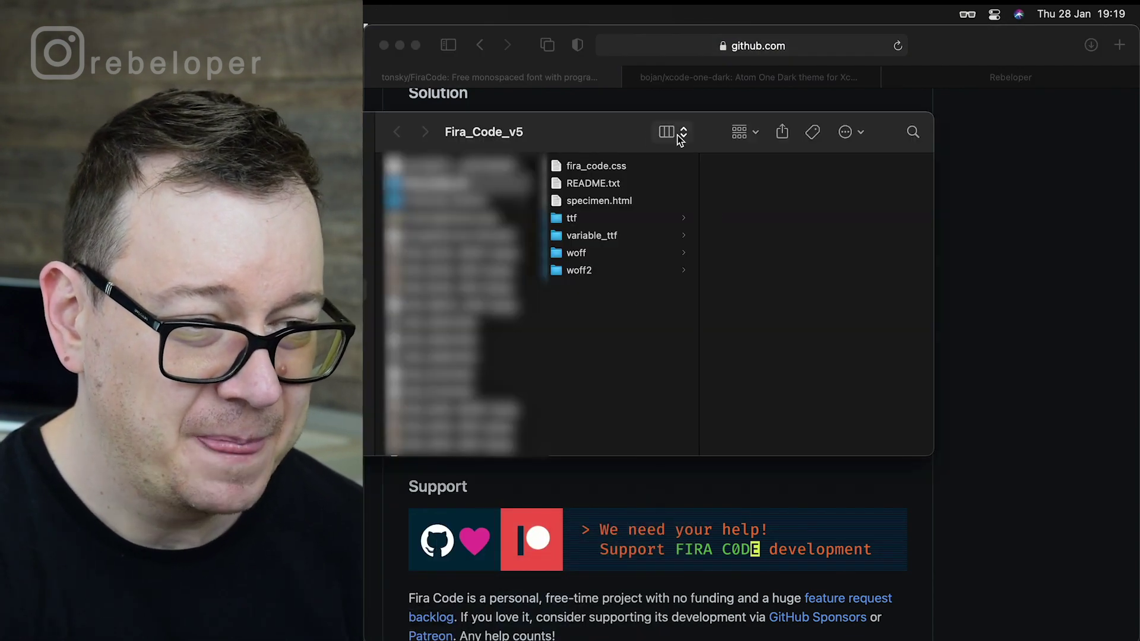
left_click_drag(615, 123, 780, 150)
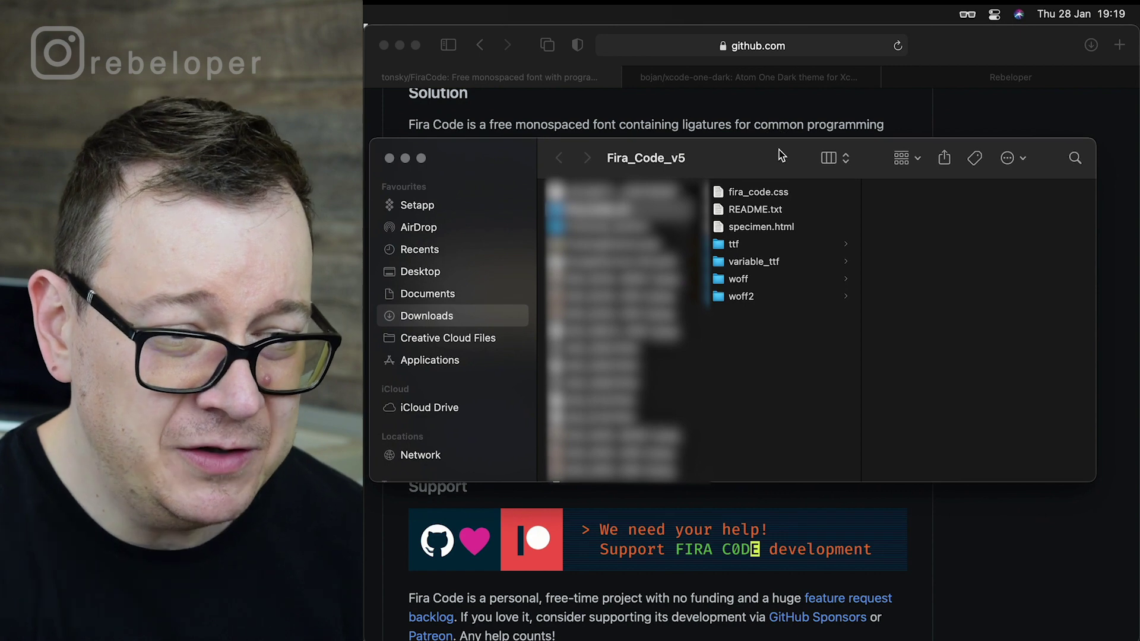
- Browse the ttf, variable_ttf, woff and woff2 font folders, then close Finder
left_click(738, 243)
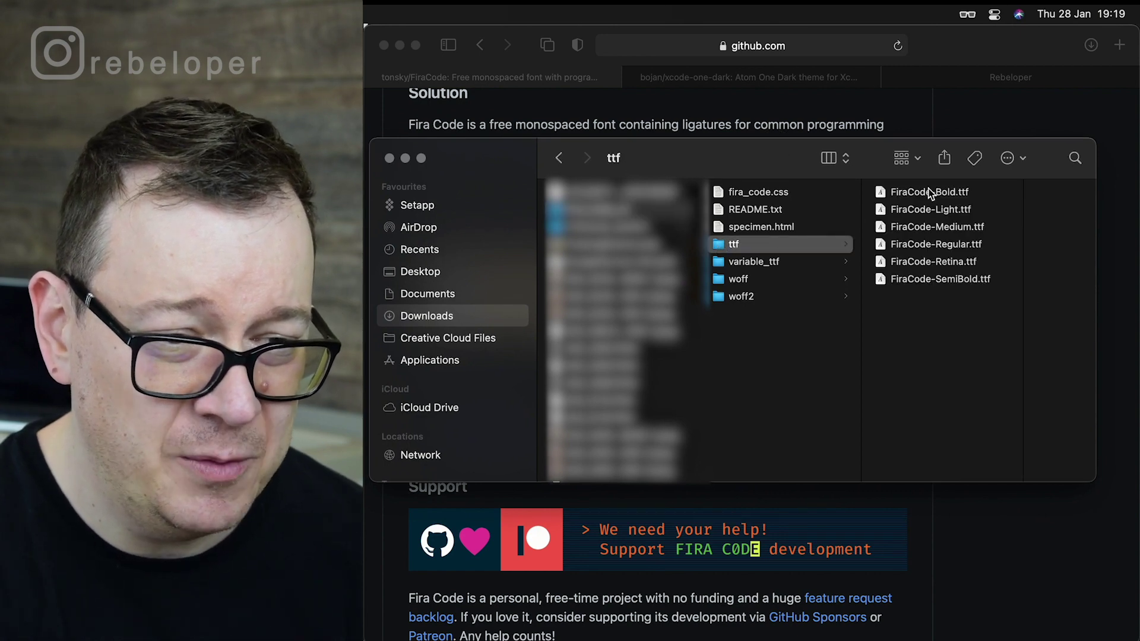
left_click(929, 192)
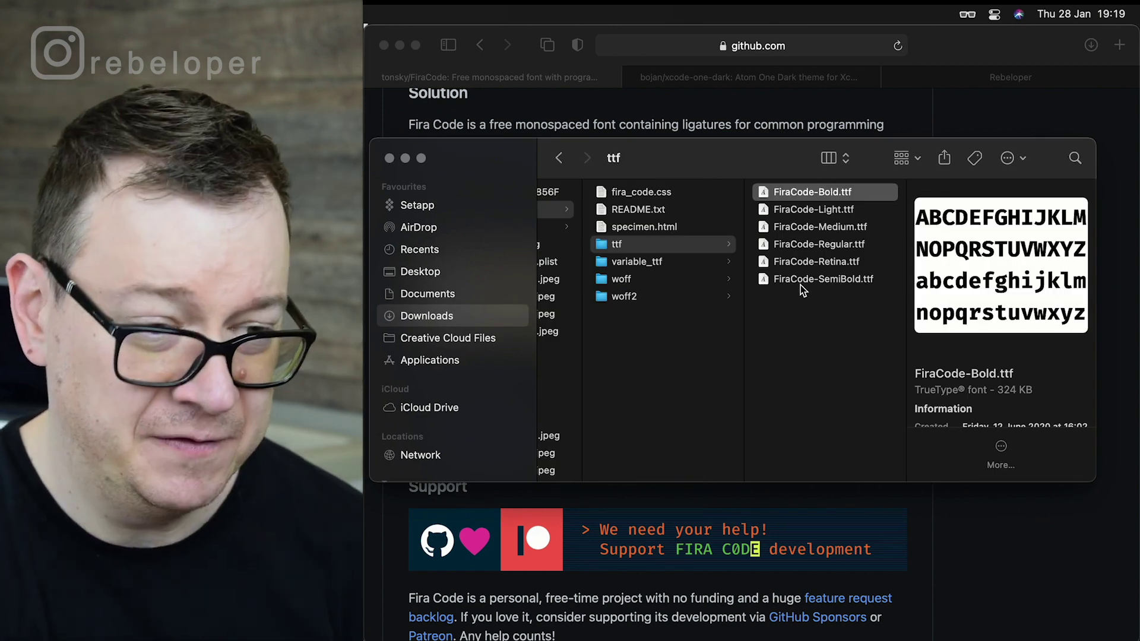
left_click(801, 285, "shift")
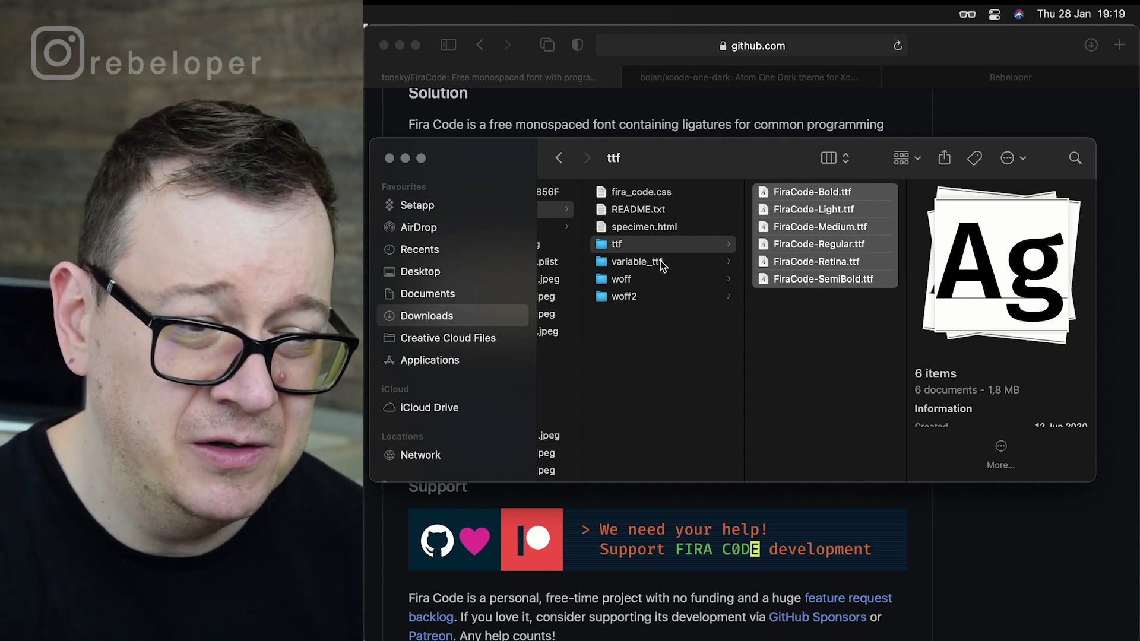
left_click(661, 261)
left_click(642, 284)
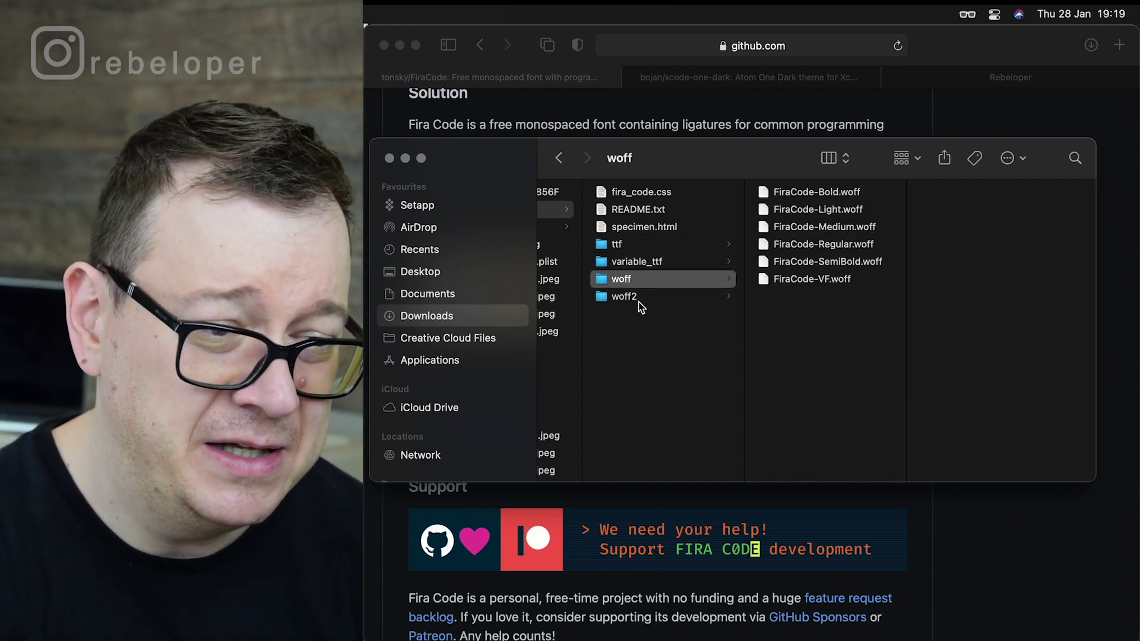
left_click(638, 300)
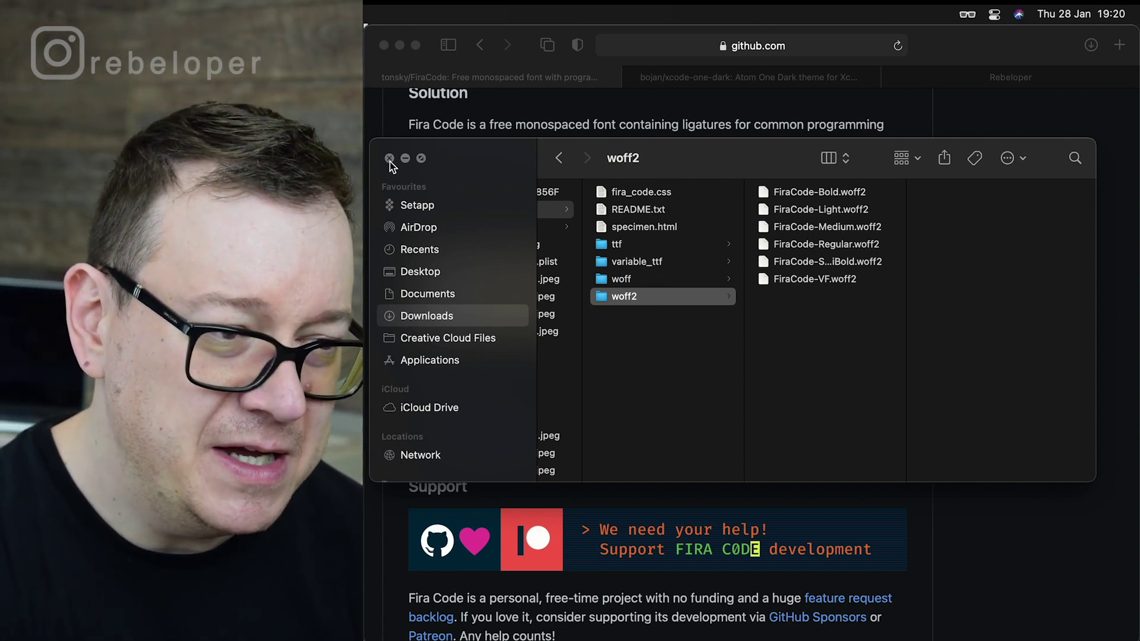
left_click(389, 159)
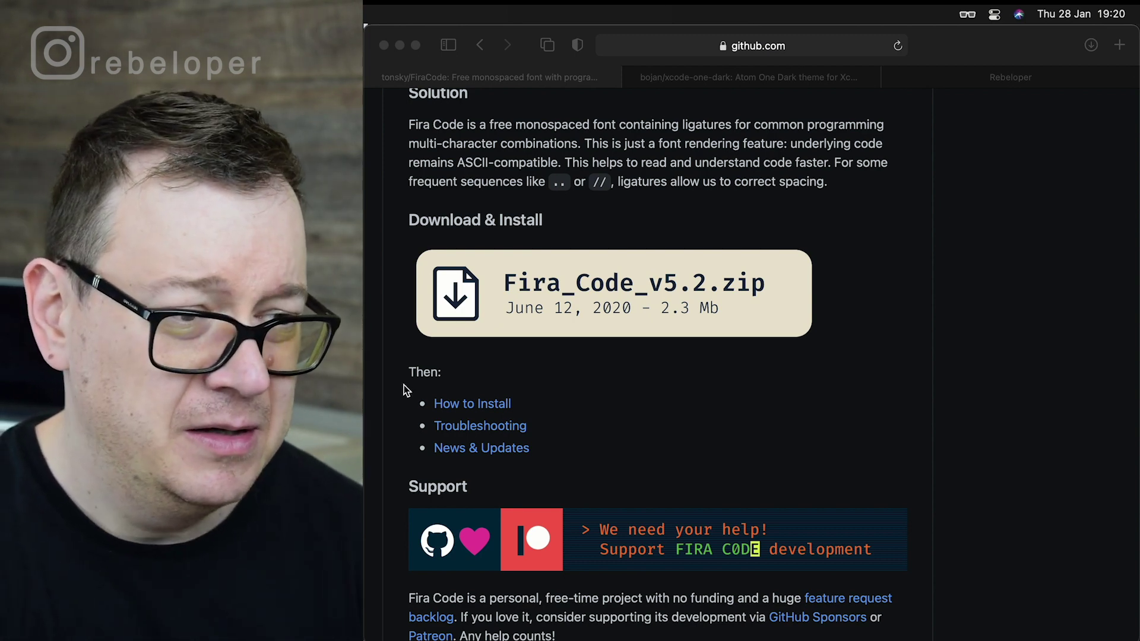
- Switch to the FiraCodeAtomOne project in Xcode and bring up the Themes preferences
left_click(404, 390)
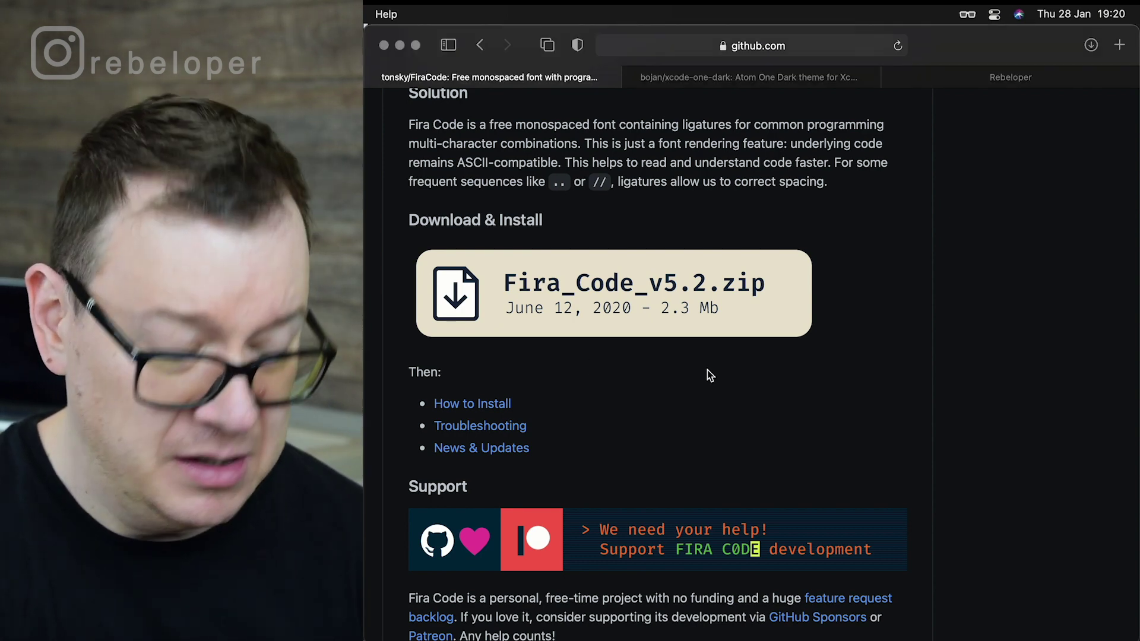
key("super+Tab")
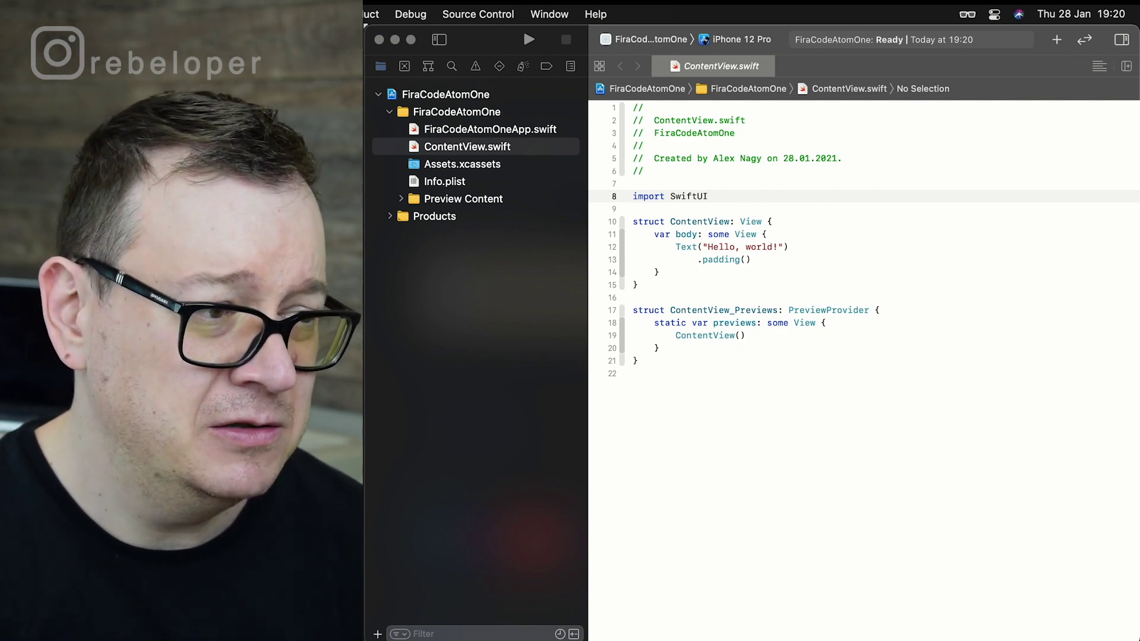
key("super+comma")
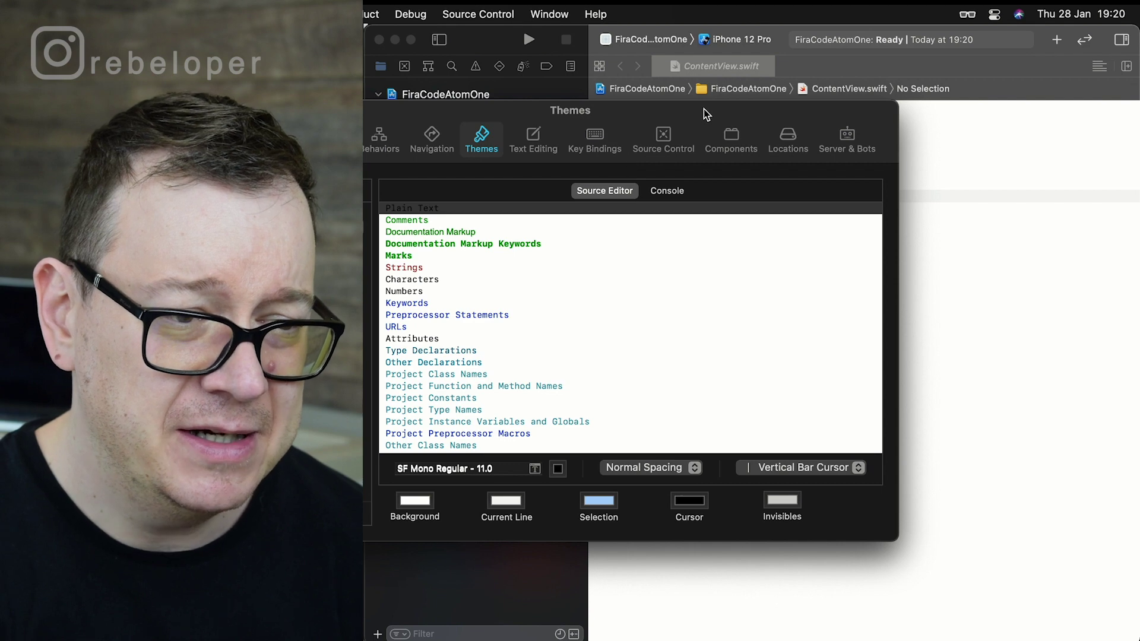
- Apply the One Dark Rebeloper theme with Fira Code Retina 17.0 and close Preferences
left_click_drag(705, 114, 894, 117)
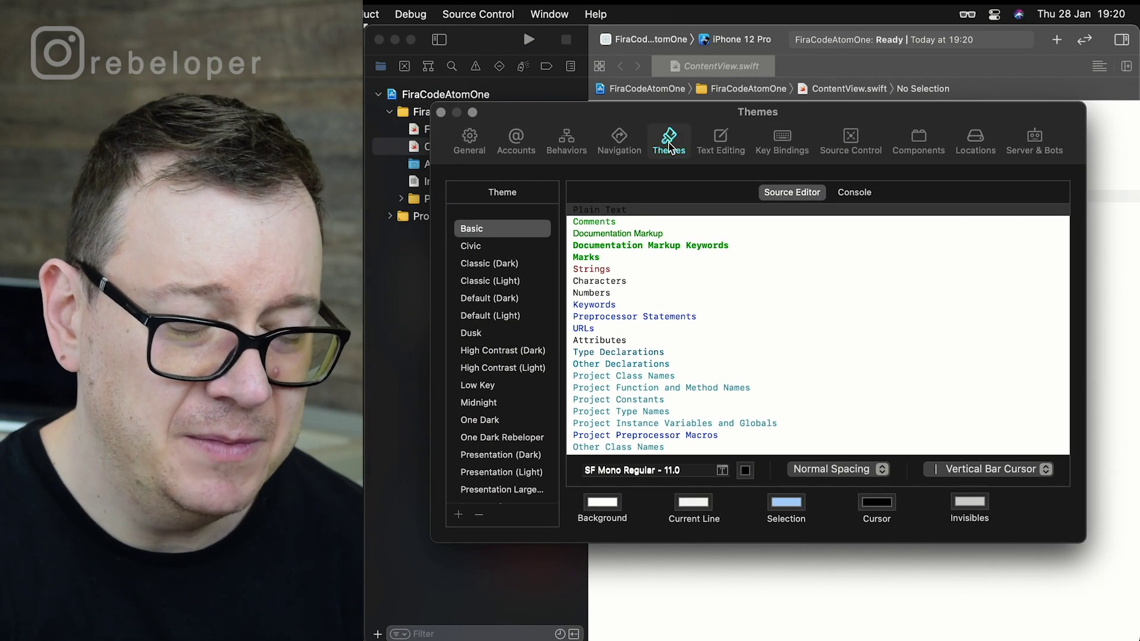
scroll(512, 344, "down", 3)
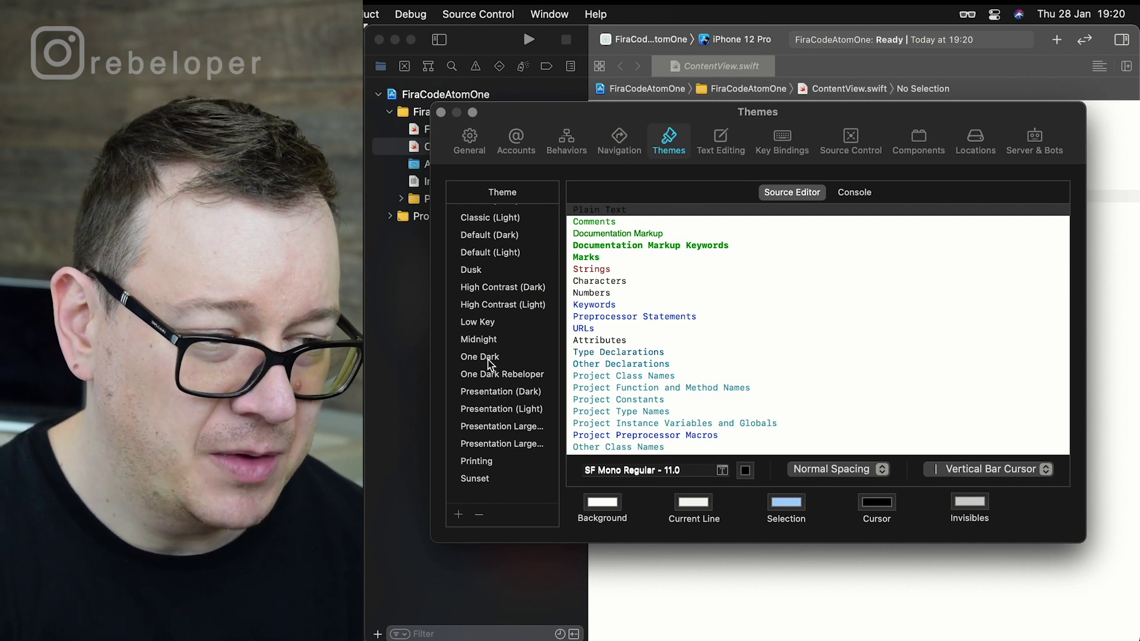
left_click(489, 359)
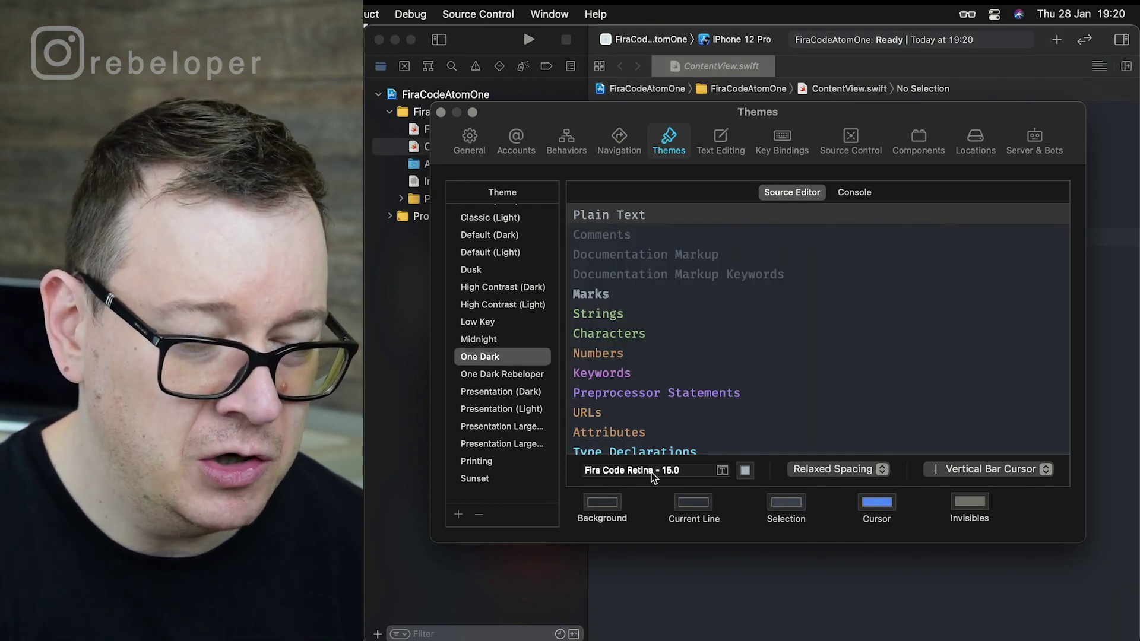
scroll(487, 224, "up", 3)
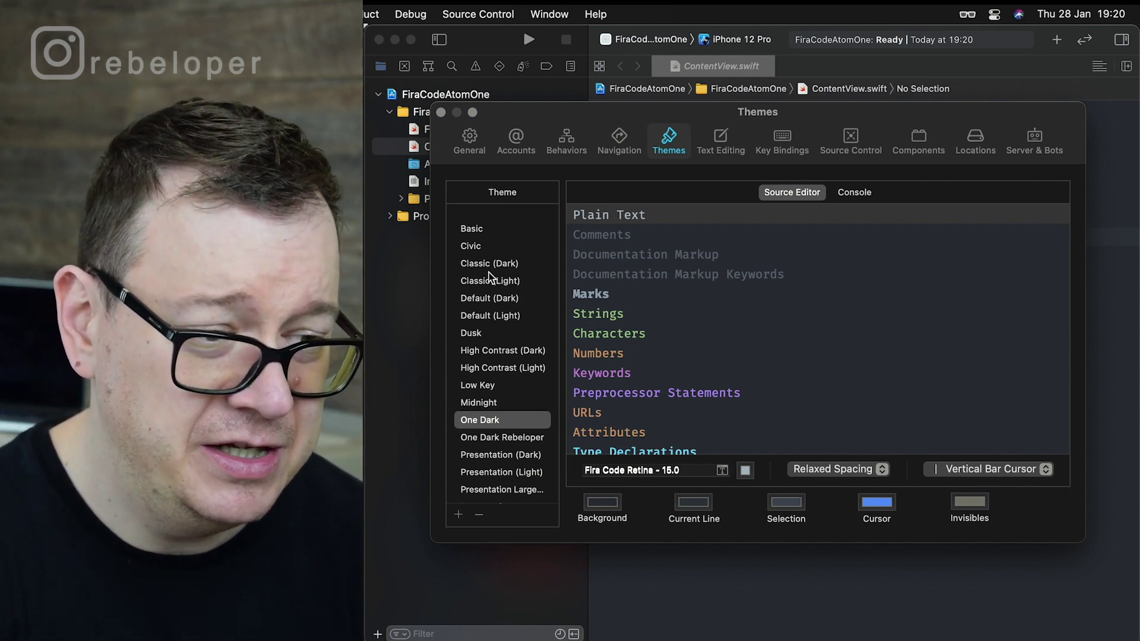
left_click(500, 438)
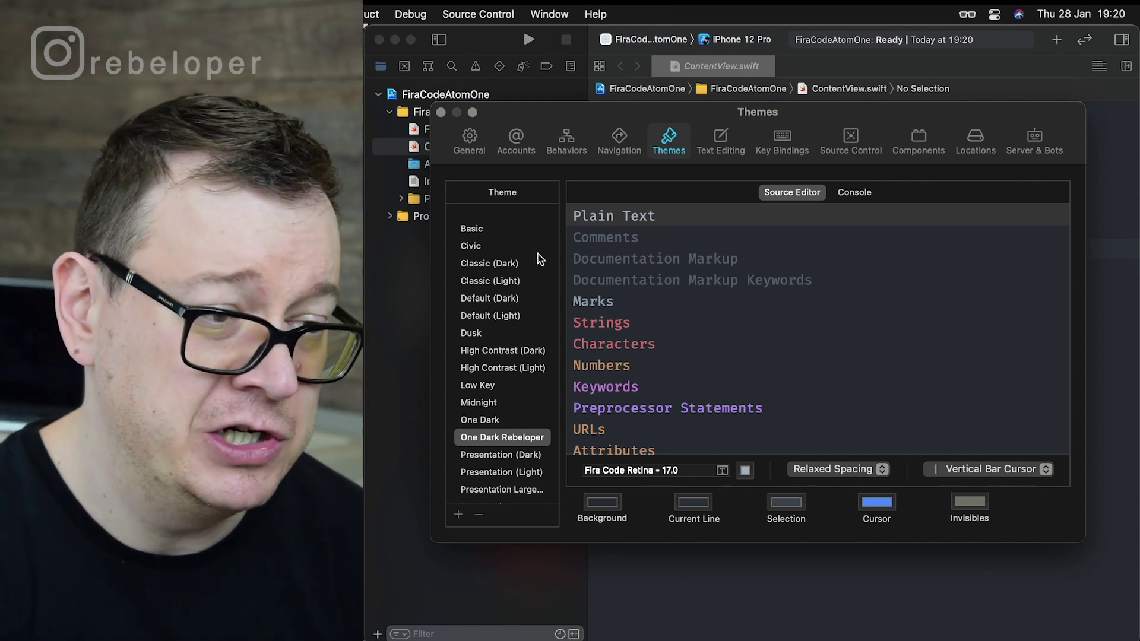
left_click(442, 112)
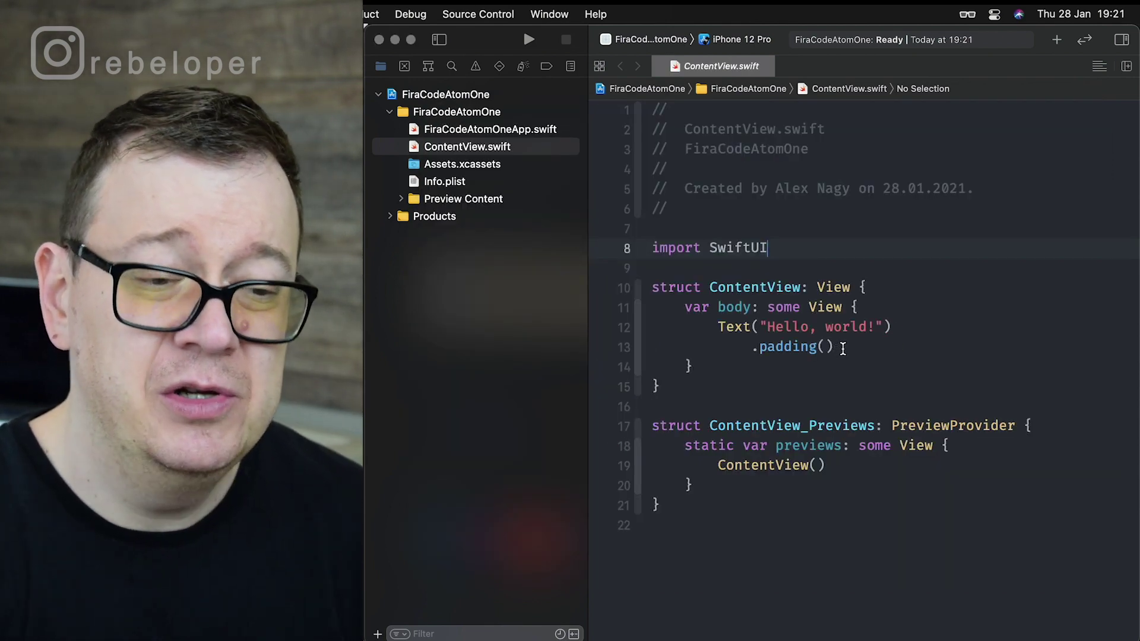
- Below the body property, add the line func doSomething() -> without autocompletion
left_click(841, 366)
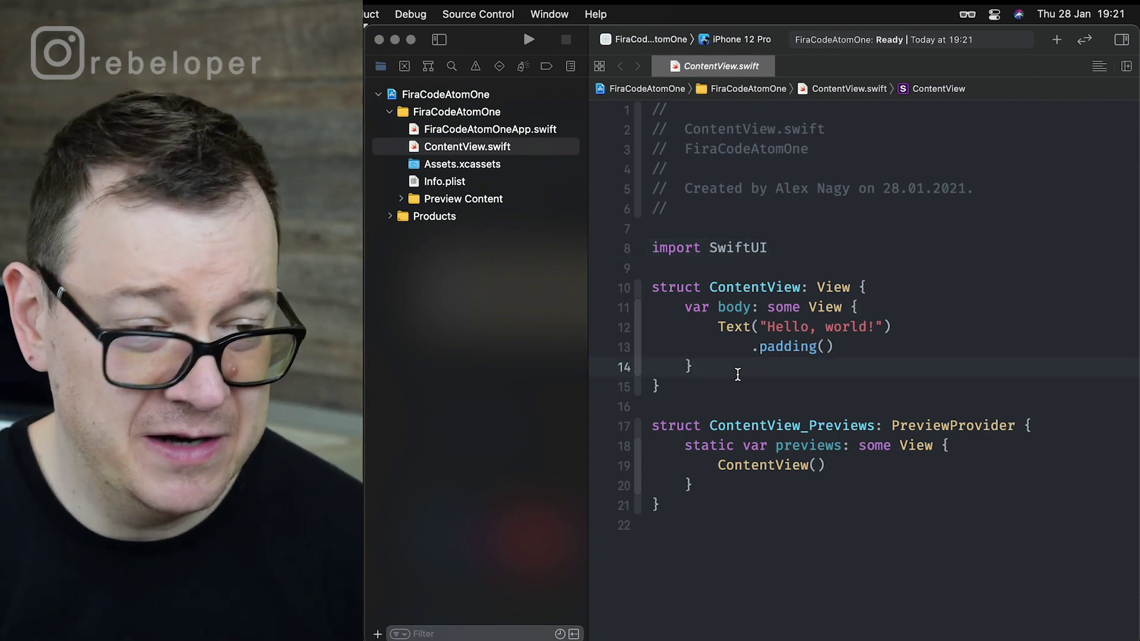
key("Return")
key("Return")
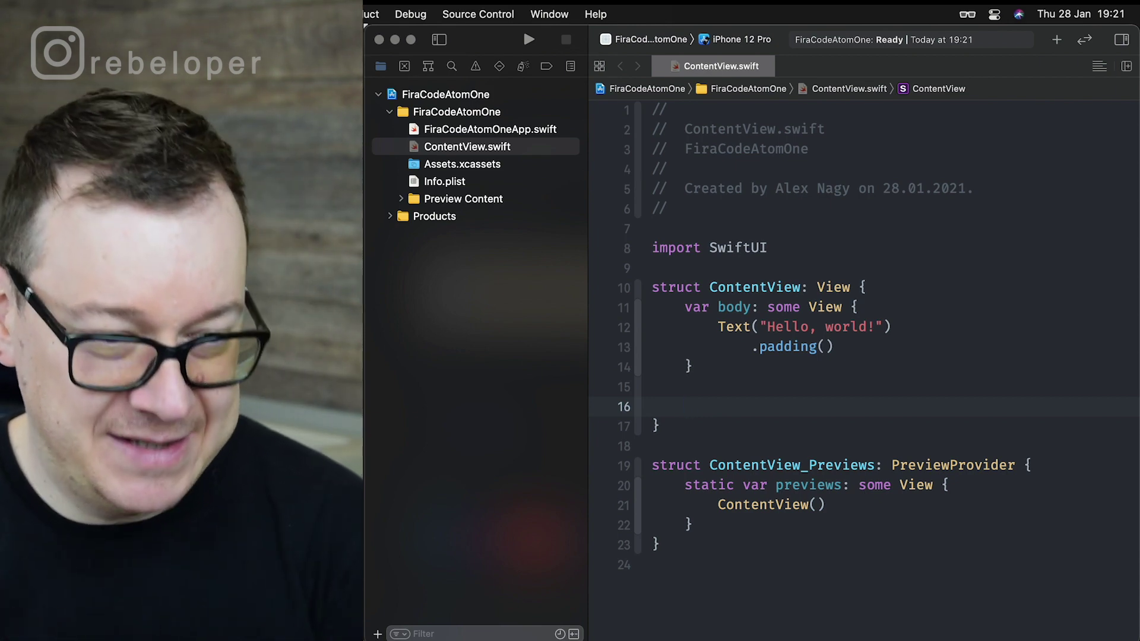
type("fu")
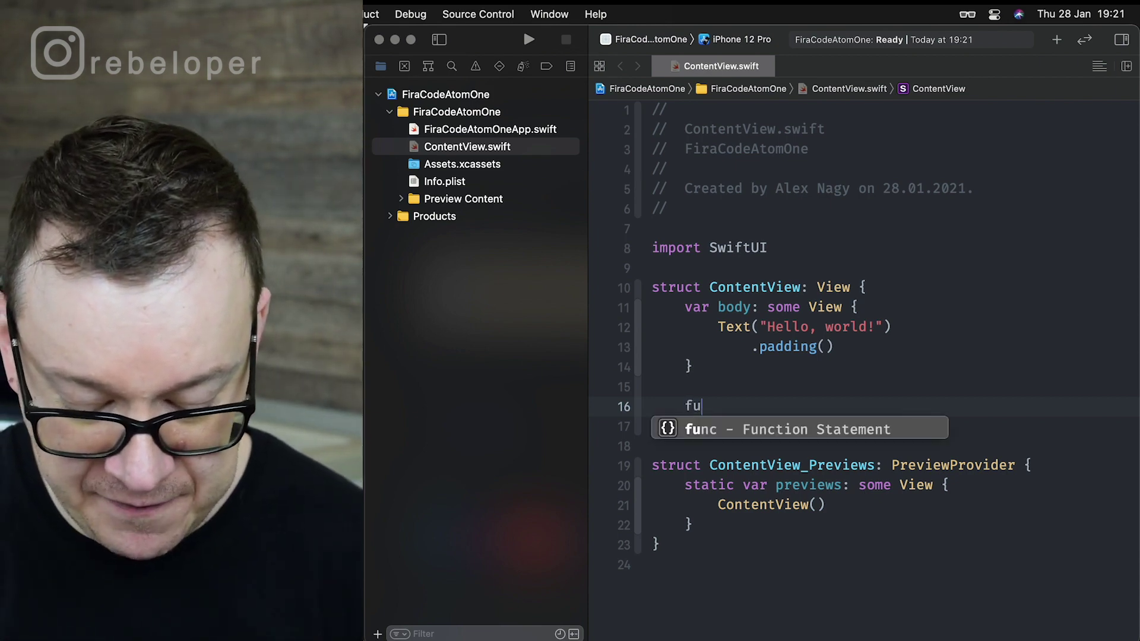
type("nc ")
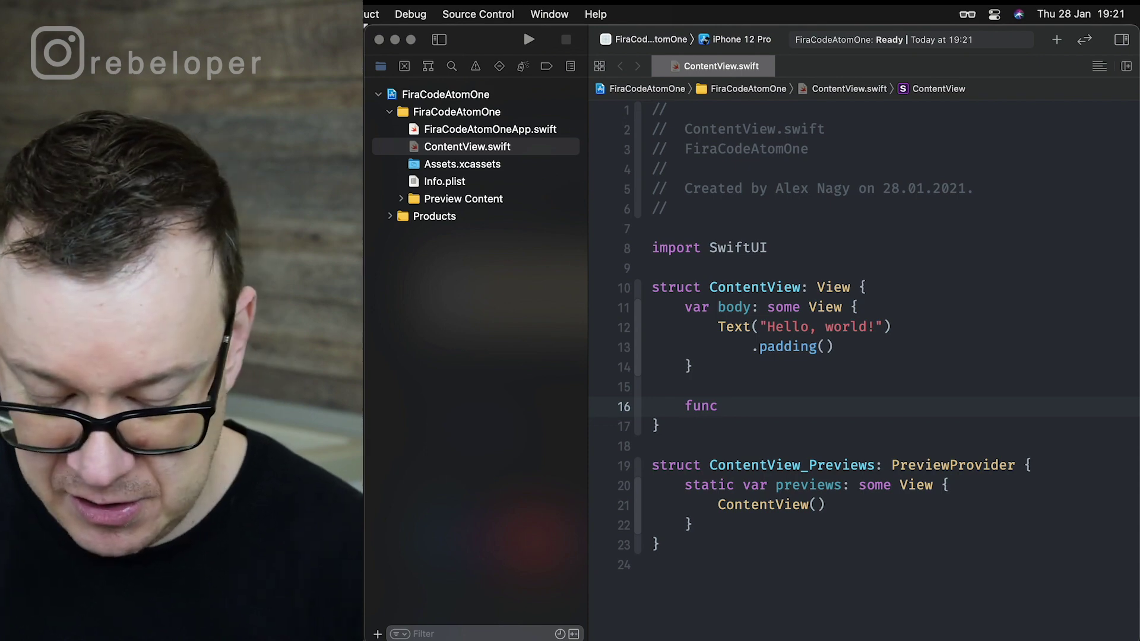
type("doSomething")
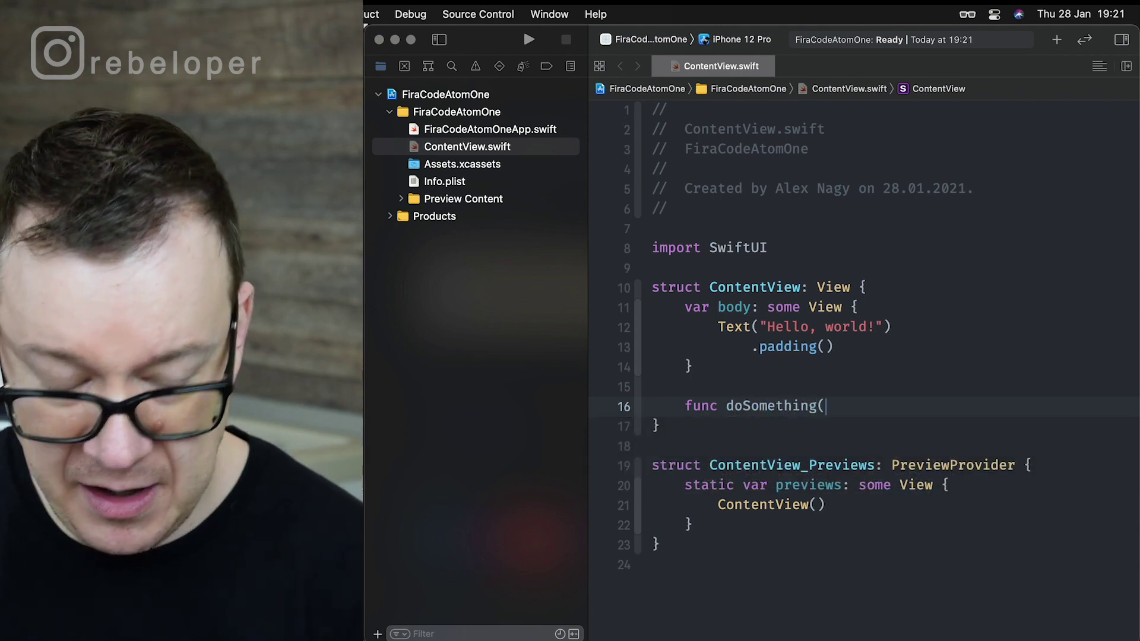
type("() ")
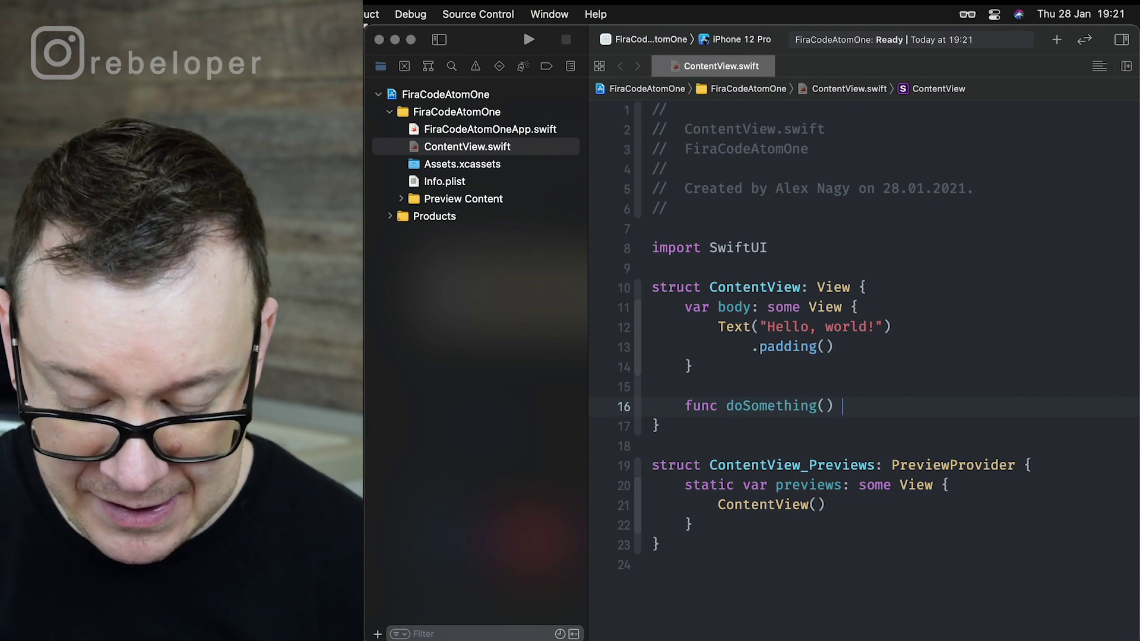
type("->")
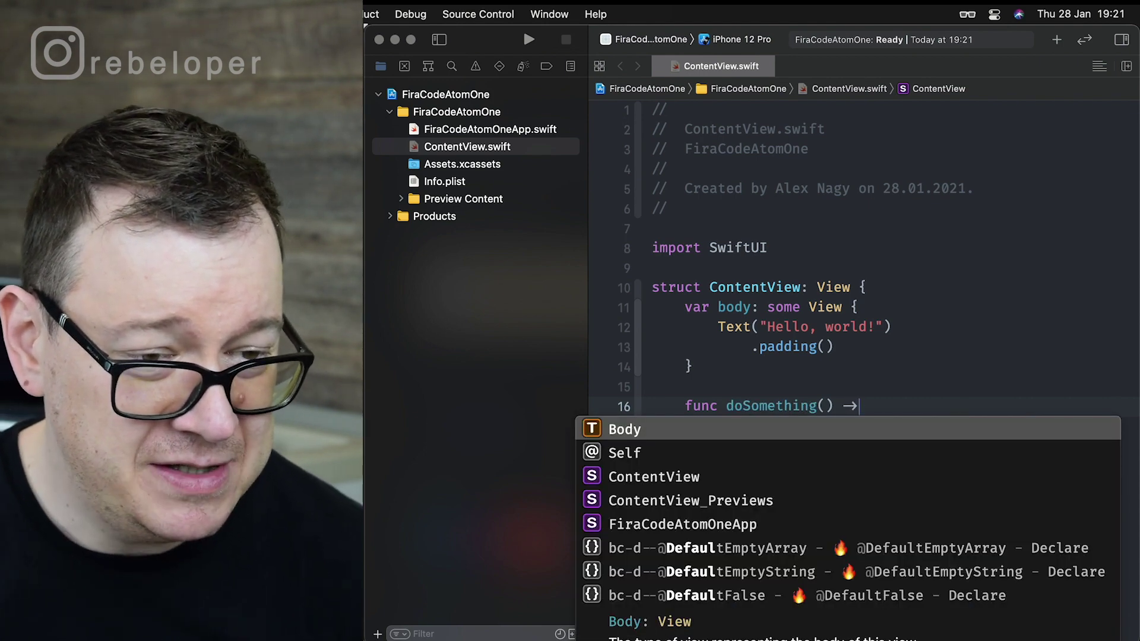
key("Escape")
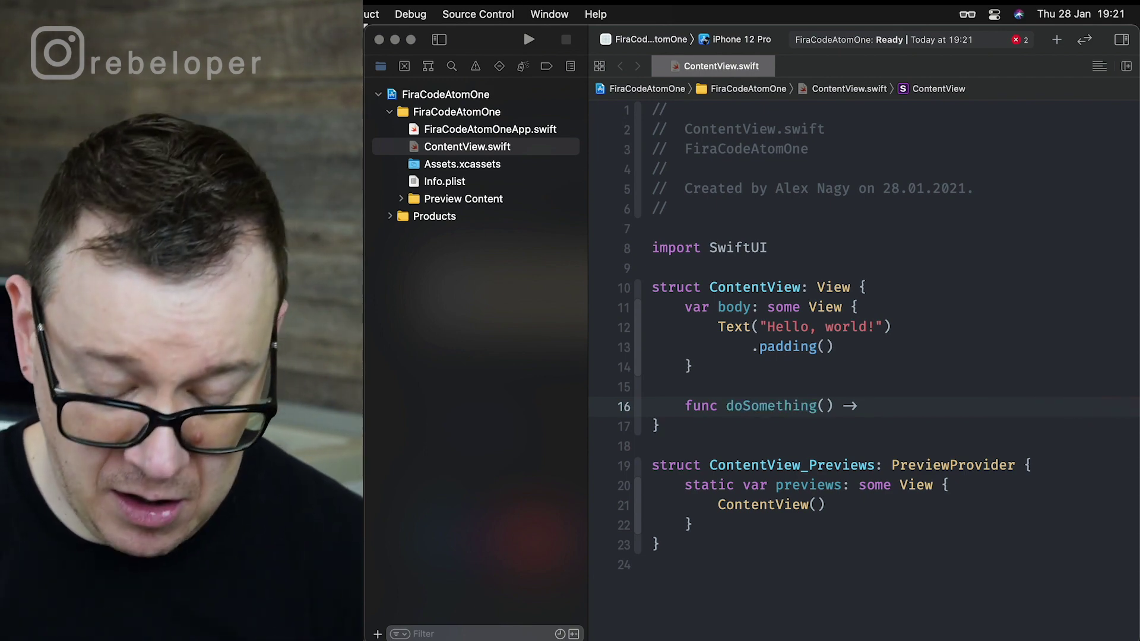
type("ooo")
- Give doSomething a Bool return type and the body 0 == 0 ? true : false
key("BackSpace")
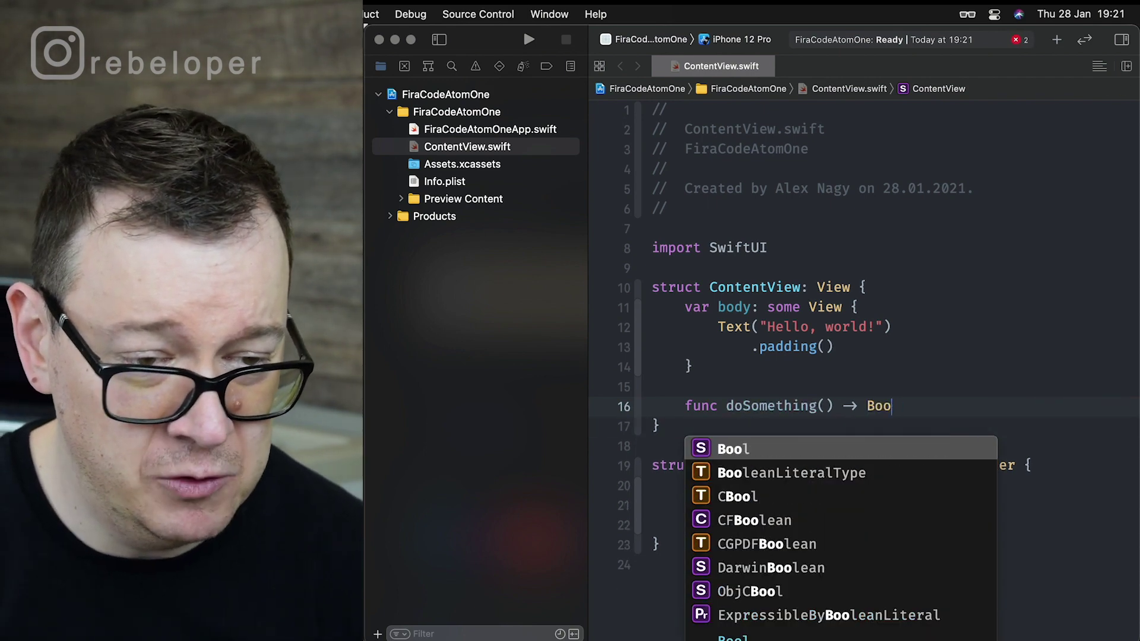
type("l {")
key("Return")
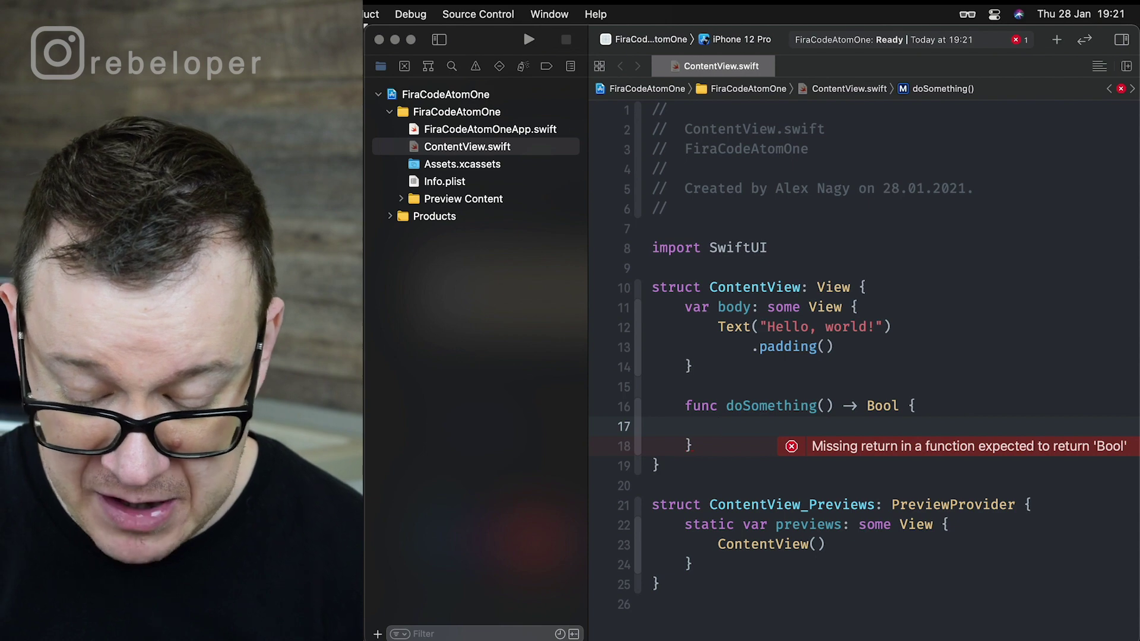
type("0 ==")
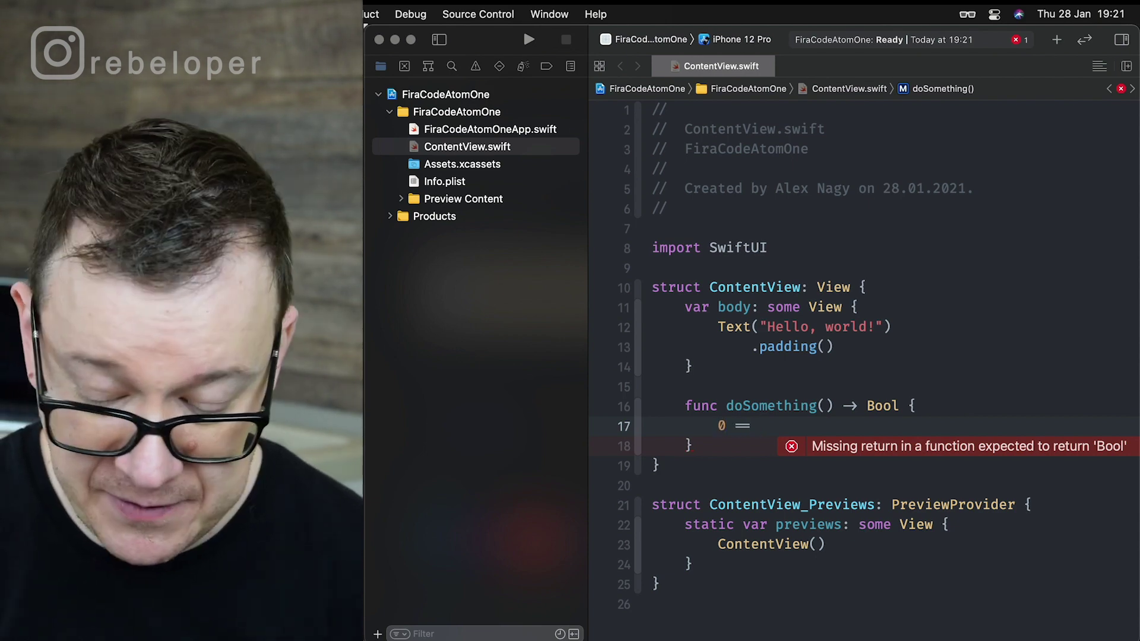
key("BackSpace")
key("BackSpace")
key("BackSpace")
type("==")
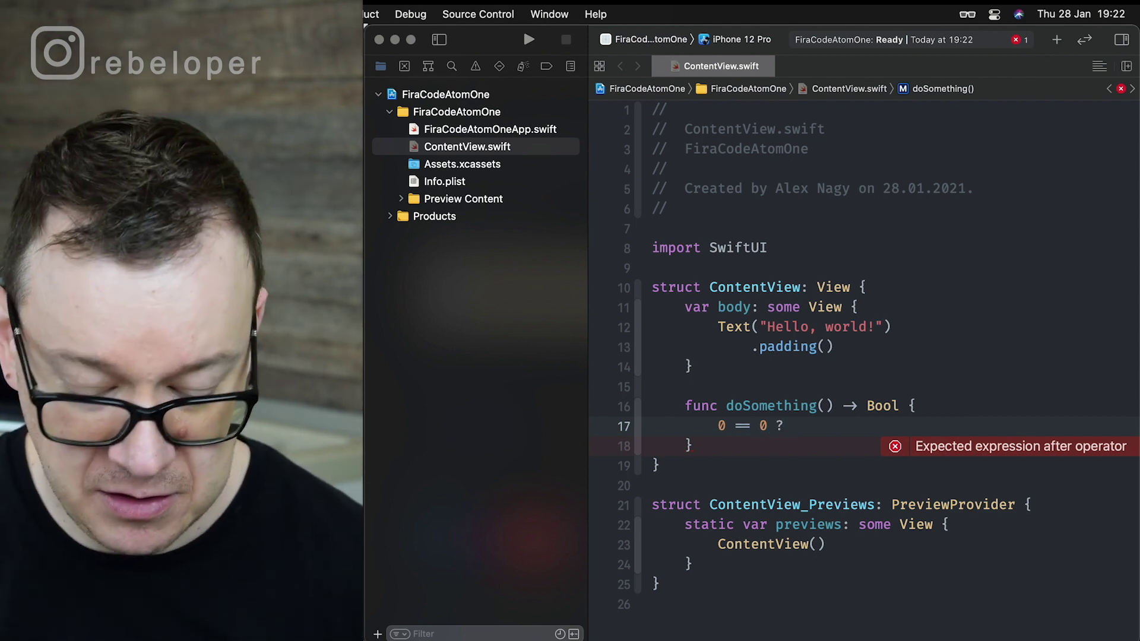
type("tr")
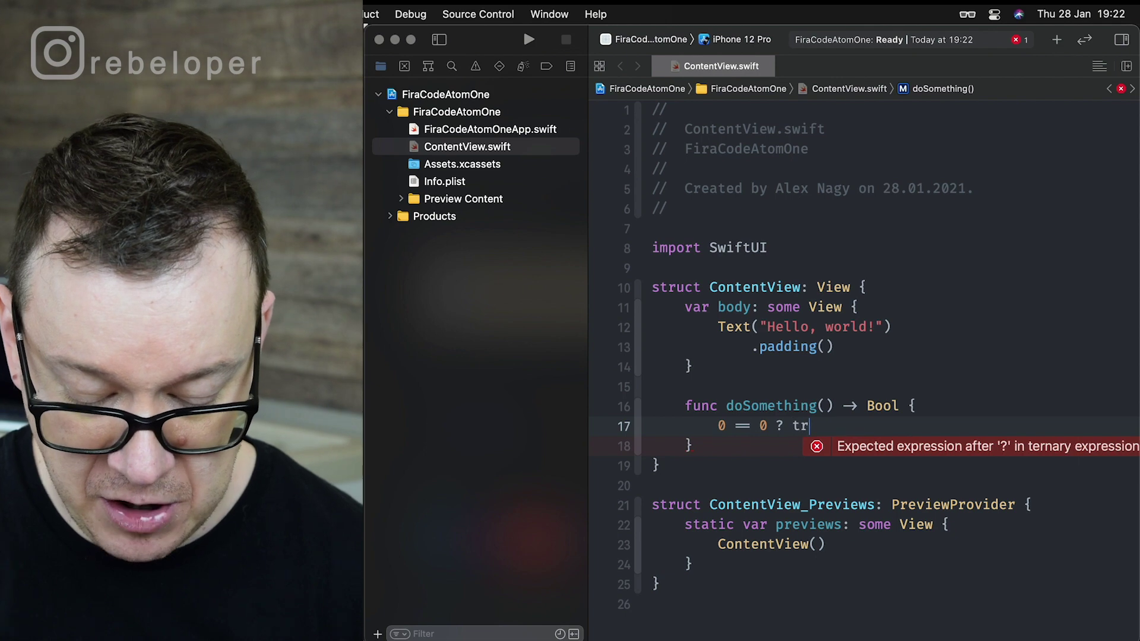
type("ue : f")
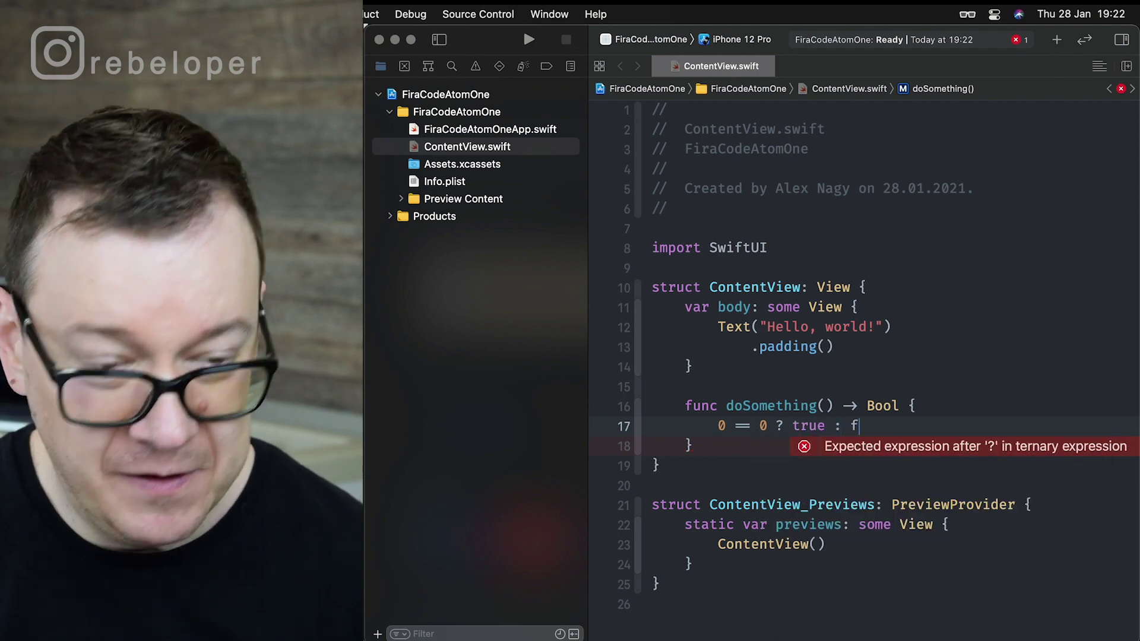
type("alse")
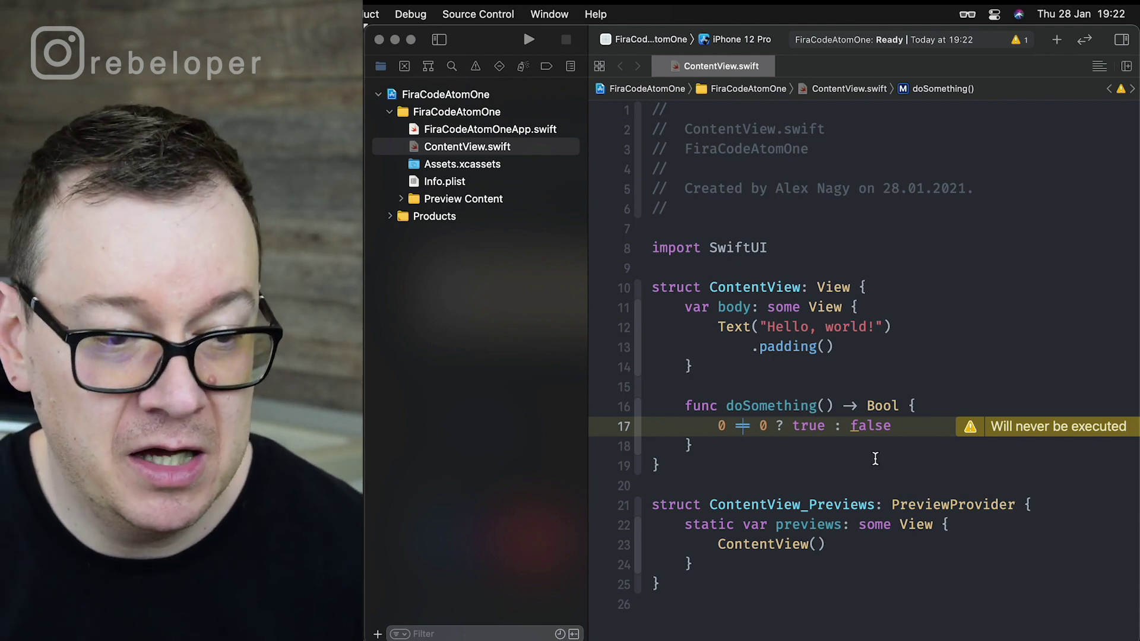
- Replace the == operator by trying != first, then settling on <= (≤ ligature)
key("BackSpace")
type("!")
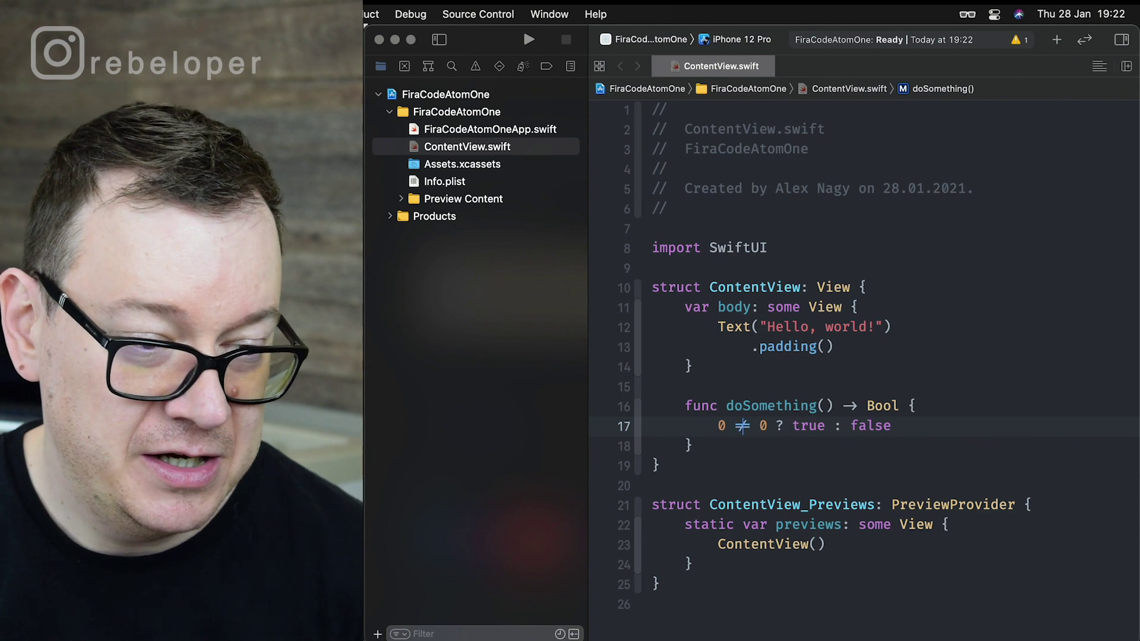
key("BackSpace")
key("BackSpace")
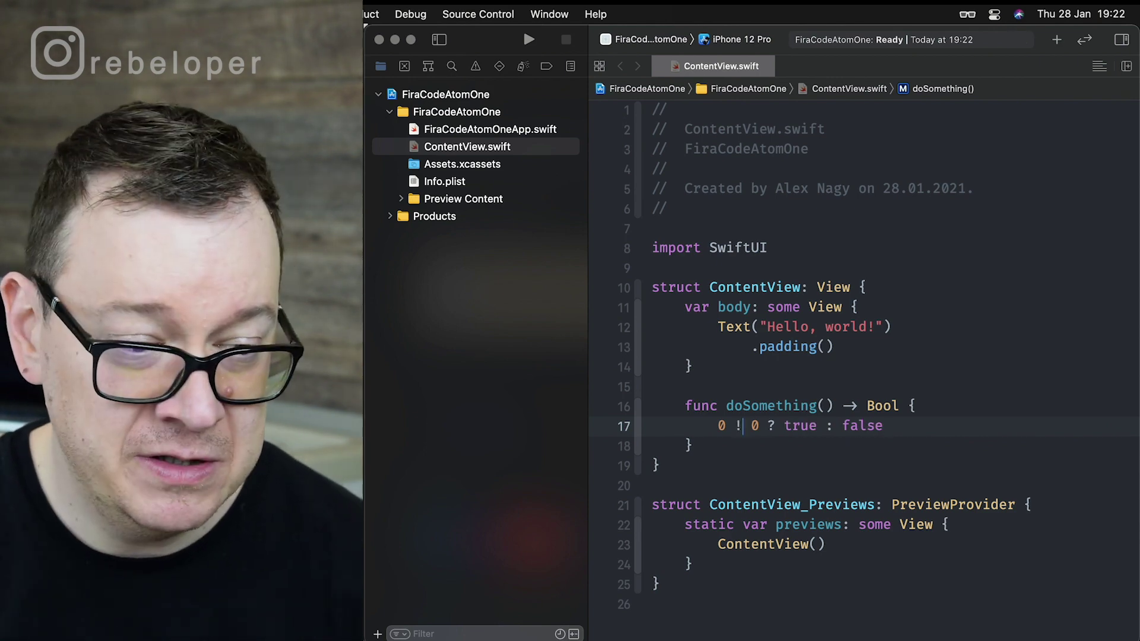
type("!")
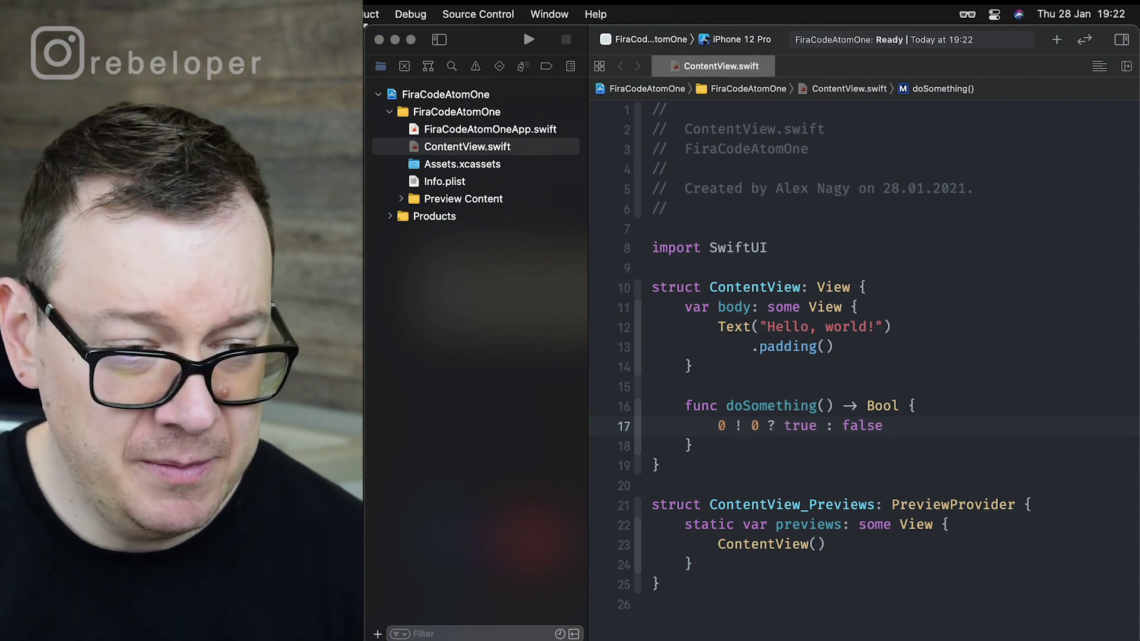
type("==")
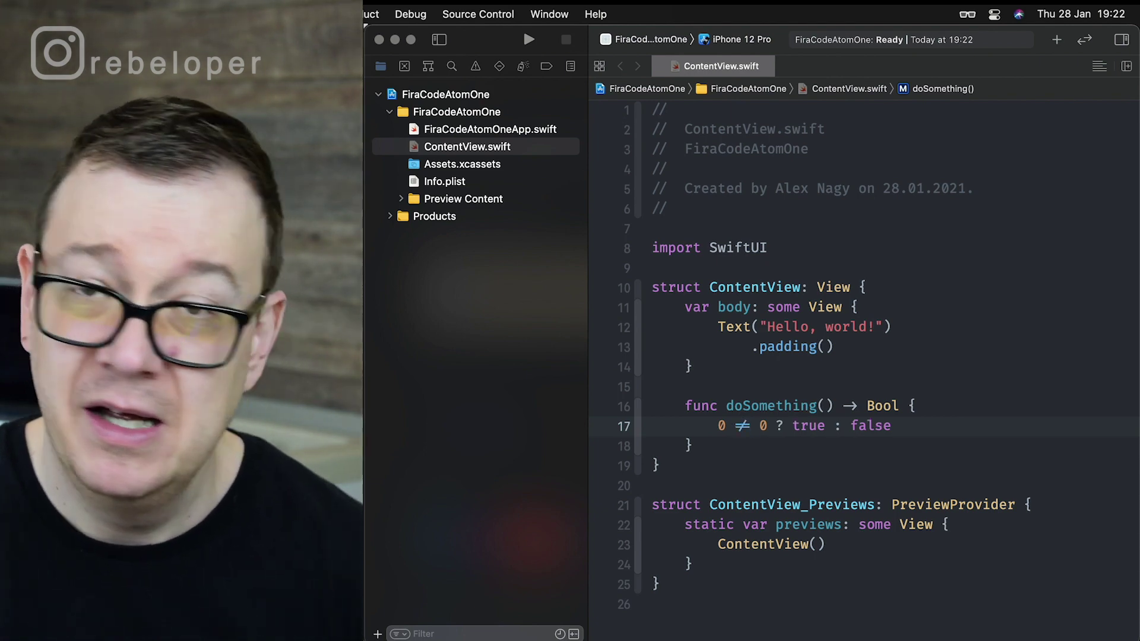
key("BackSpace")
key("BackSpace")
key("BackSpace")
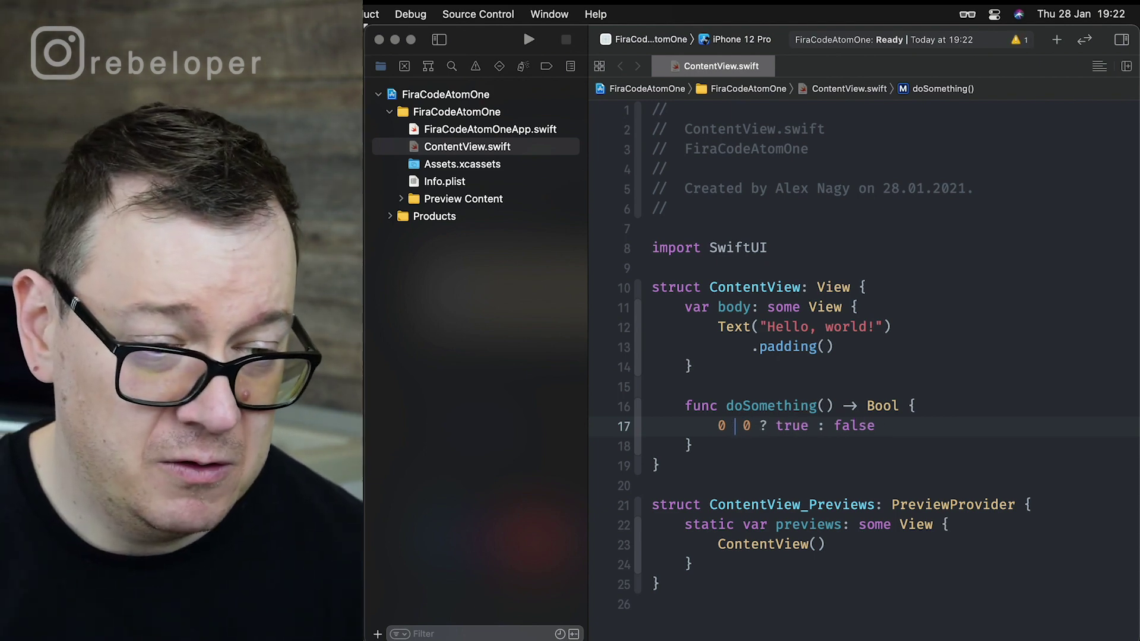
type("<")
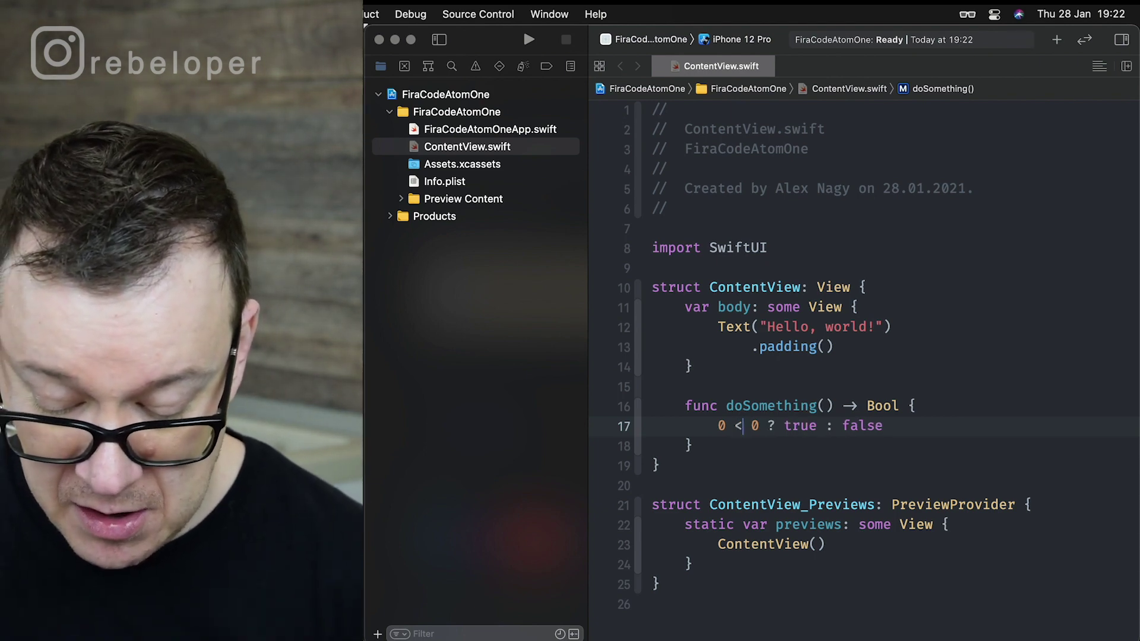
type("=")
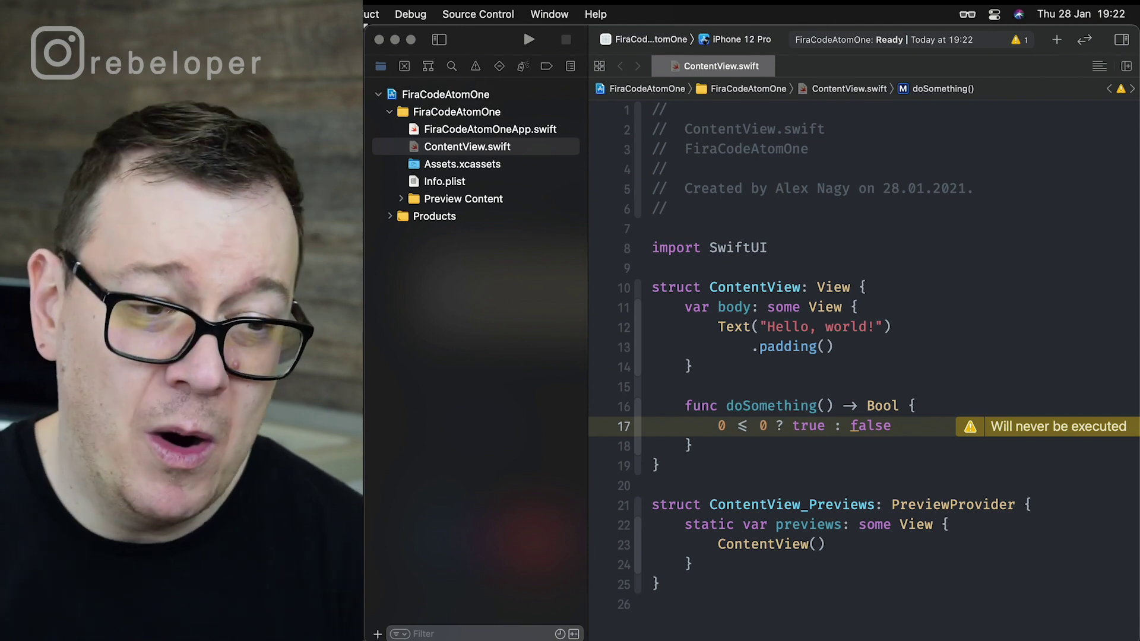
- In Safari, show the bojan/xcode-one-dark repository's Code download options
key("super+Tab")
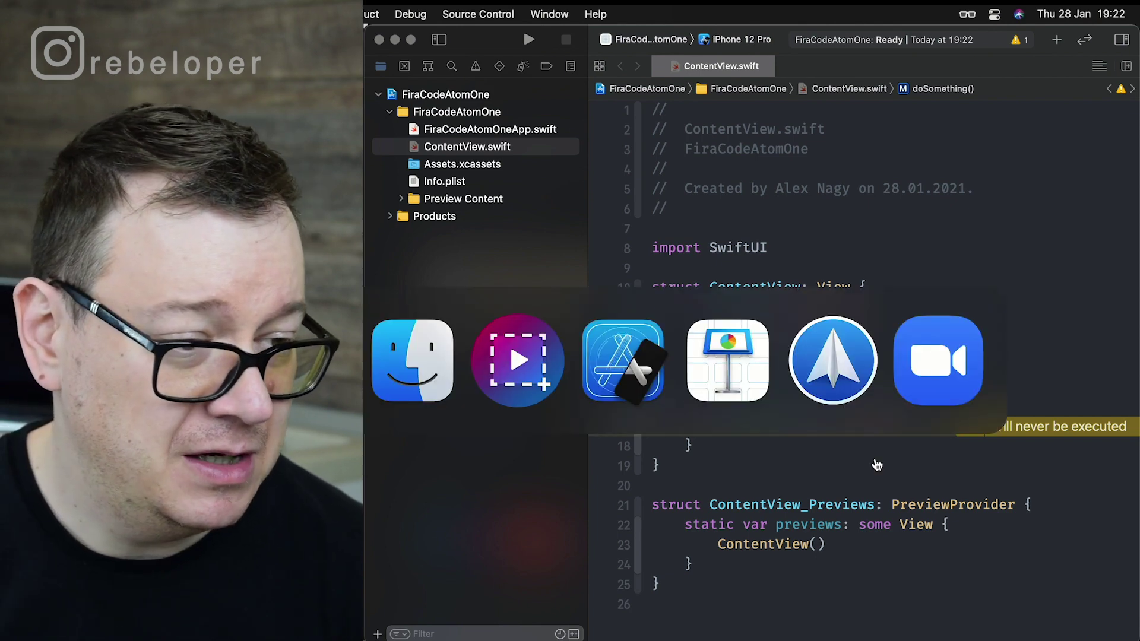
key("Tab")
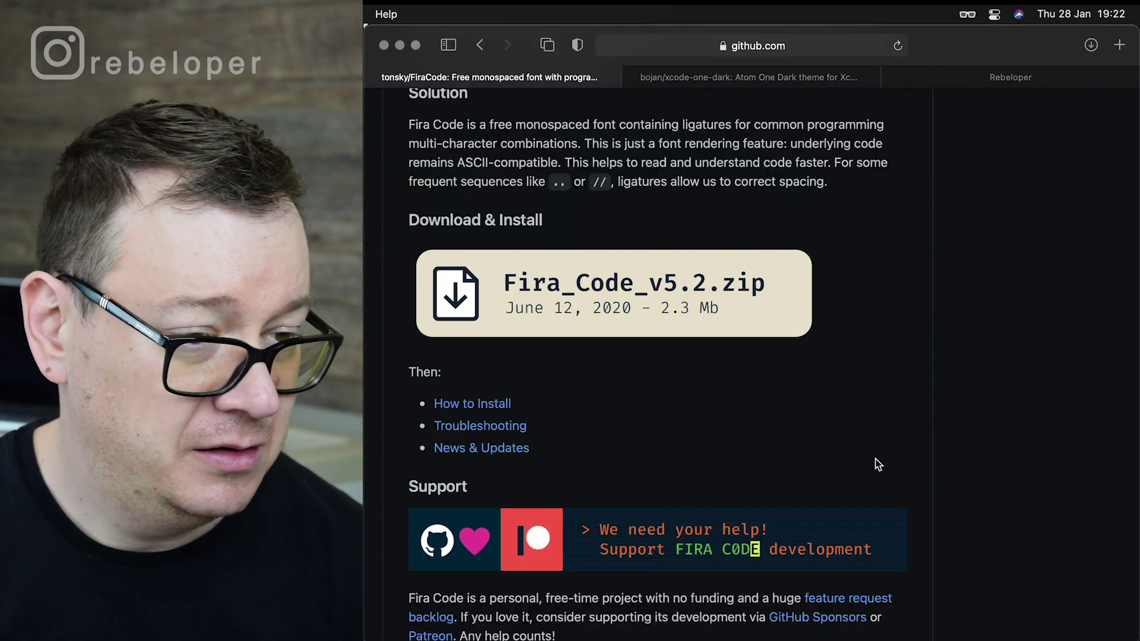
left_click(699, 79)
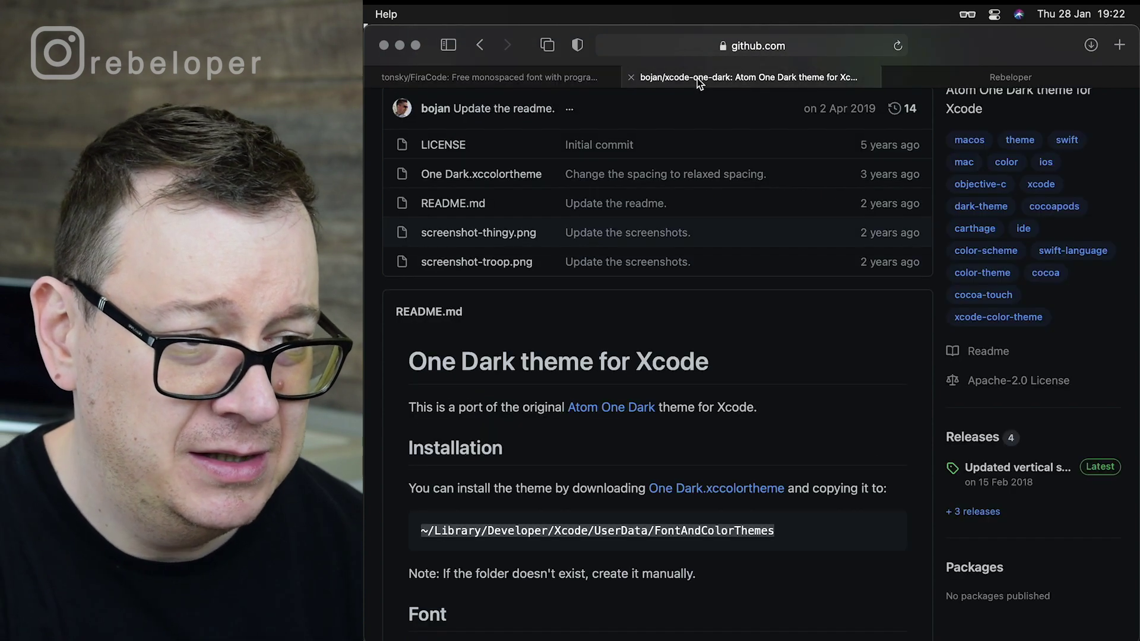
left_click(811, 49)
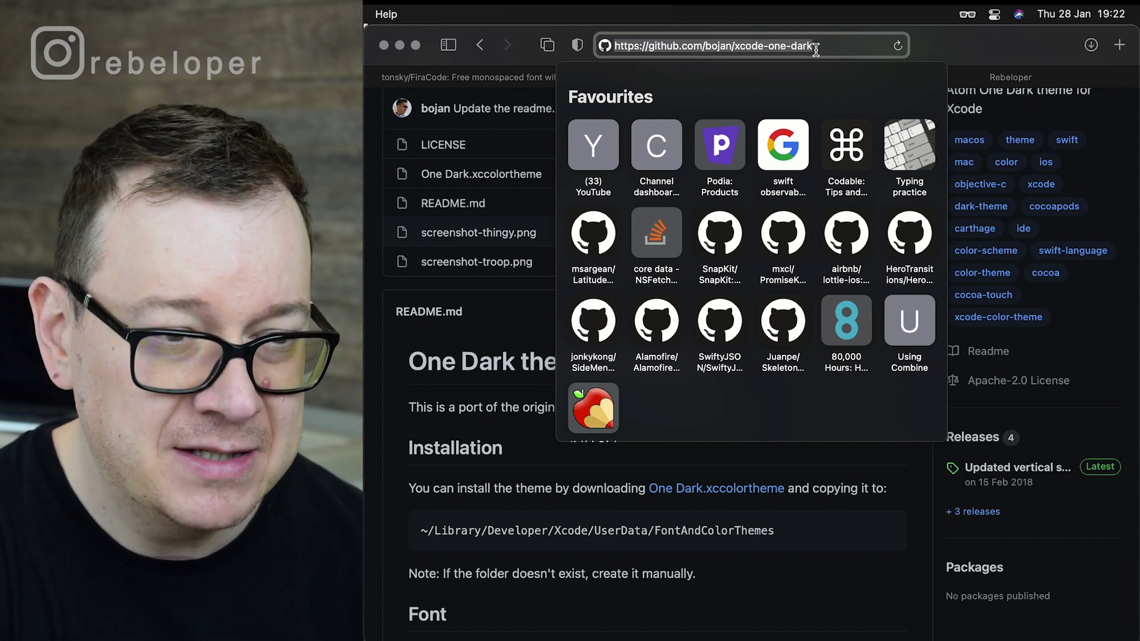
left_click(951, 55)
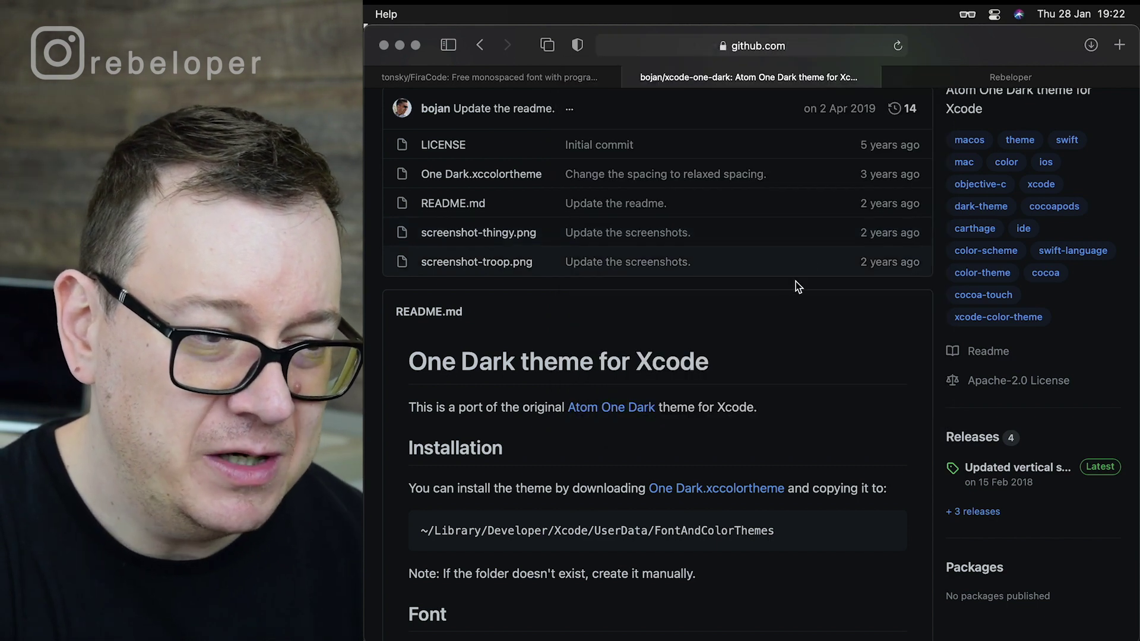
scroll(789, 297, "up", 2)
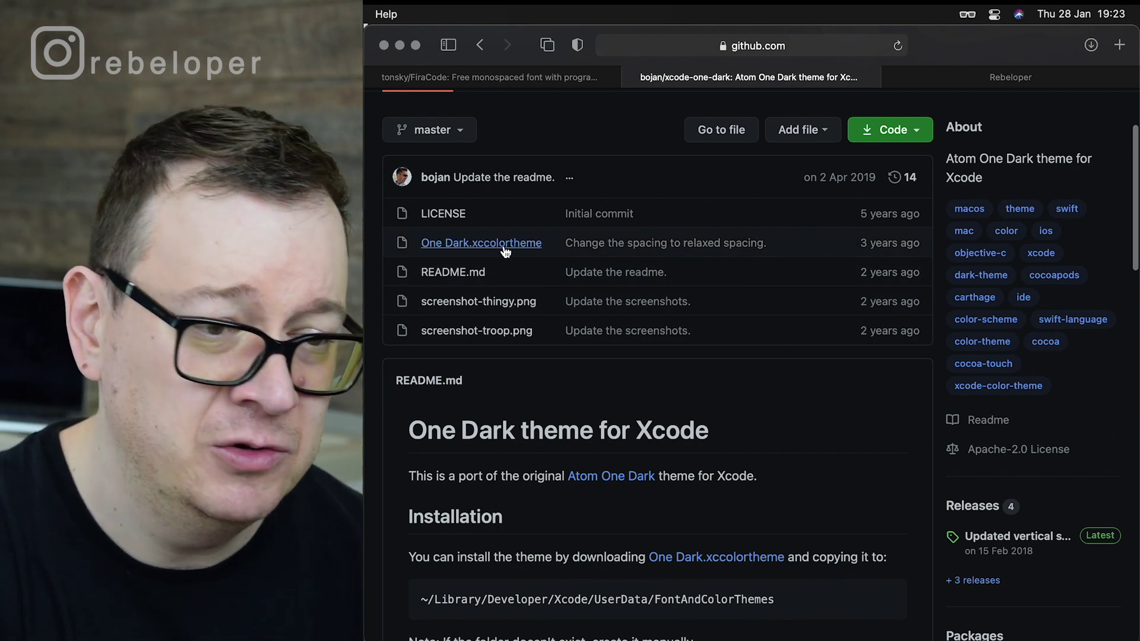
left_click(917, 130)
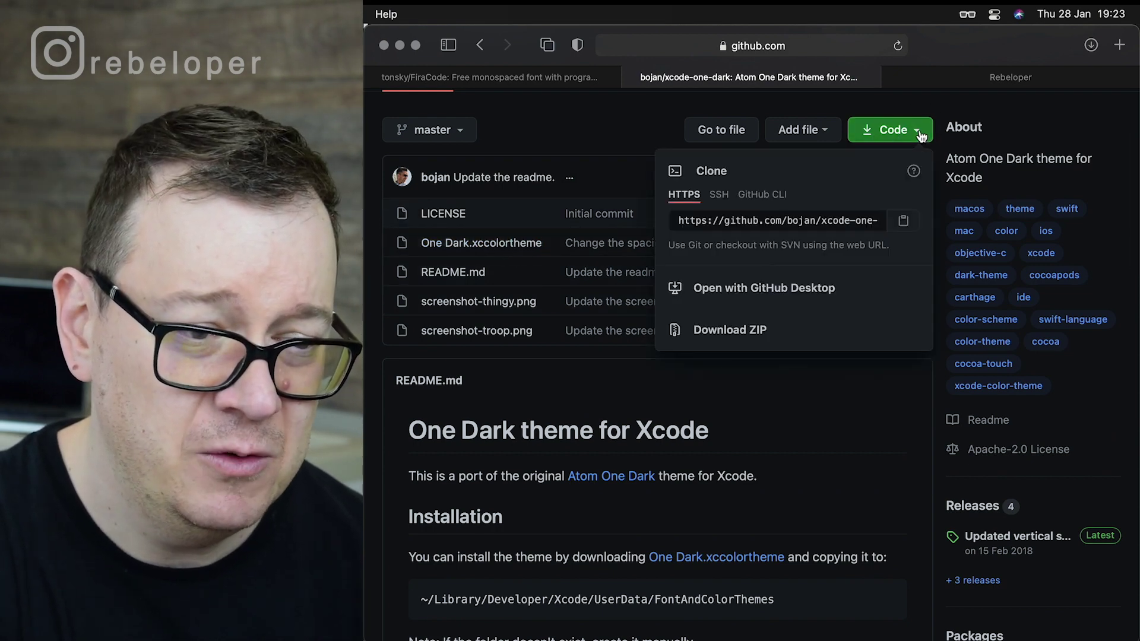
- Download the repository ZIP and inspect One Dark.xccolortheme in xcode-one-dark-master
left_click(711, 336)
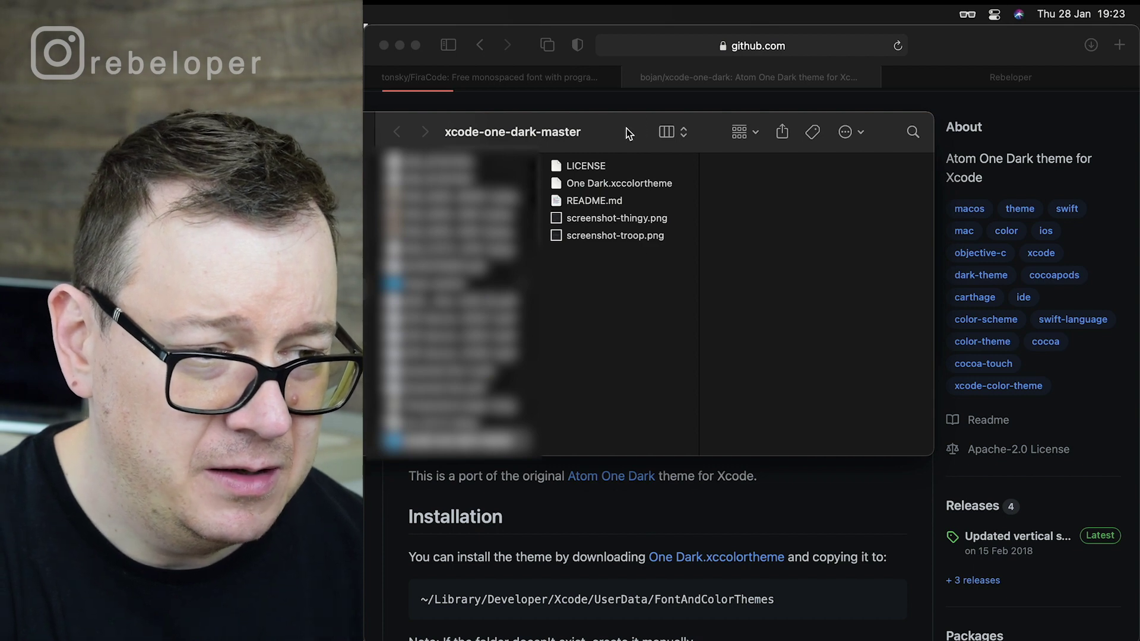
left_click_drag(628, 132, 838, 184)
left_click(839, 241)
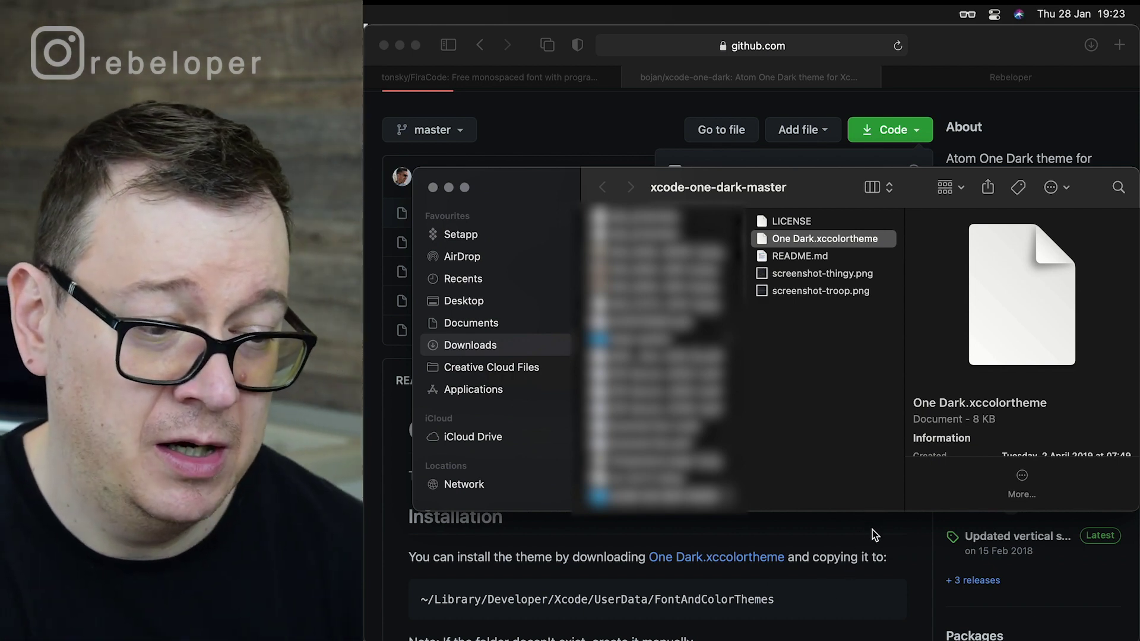
left_click(873, 530)
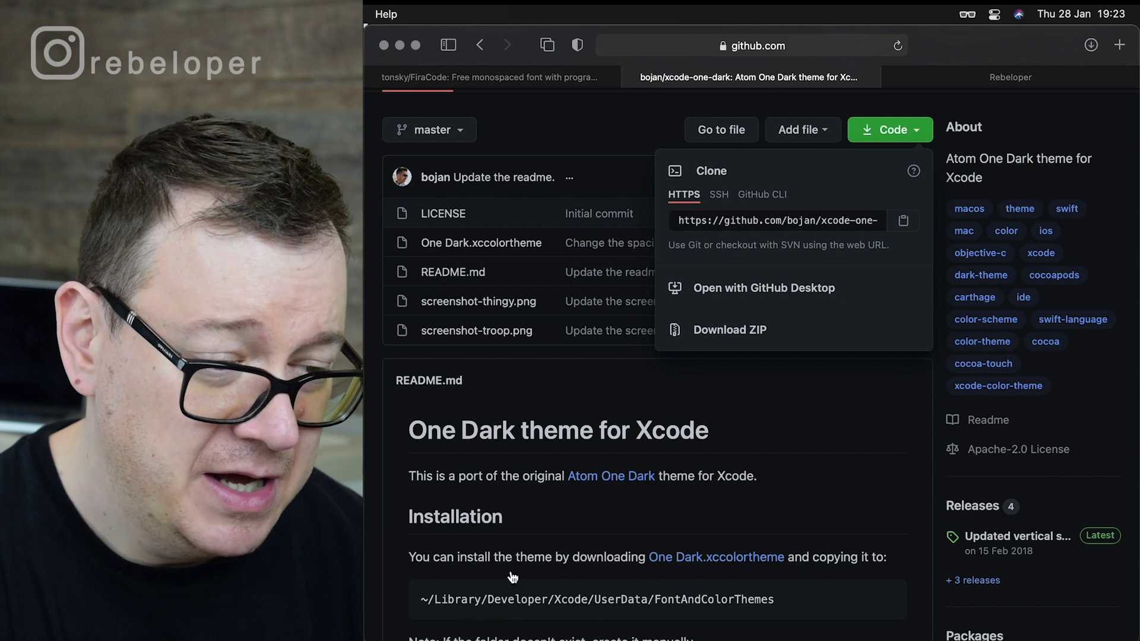
scroll(870, 538, "down", 1)
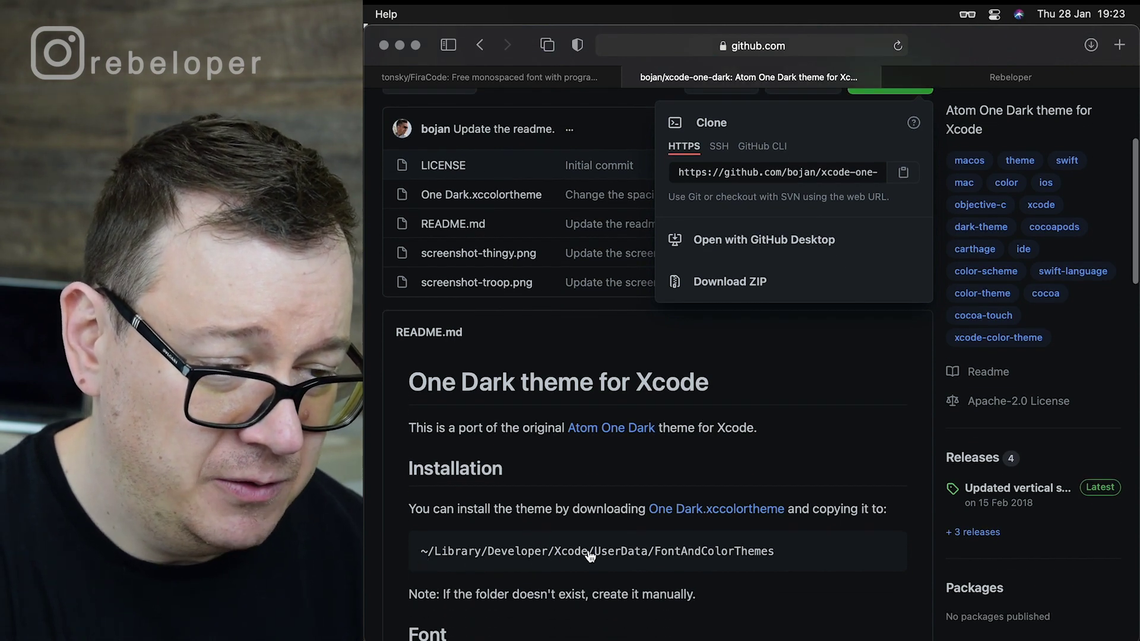
- Select the README's FontAndColorThemes path, then return to the xcode-one-dark-master folder
left_click(779, 552)
left_click_drag(778, 552, 421, 552)
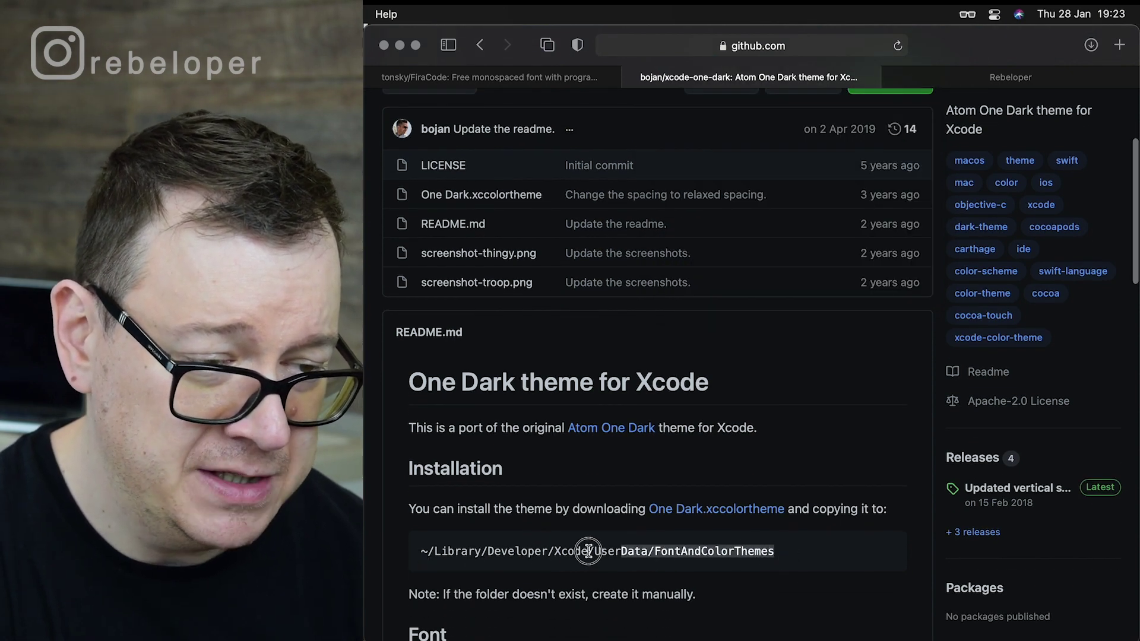
left_click(422, 557)
triple_click(422, 557)
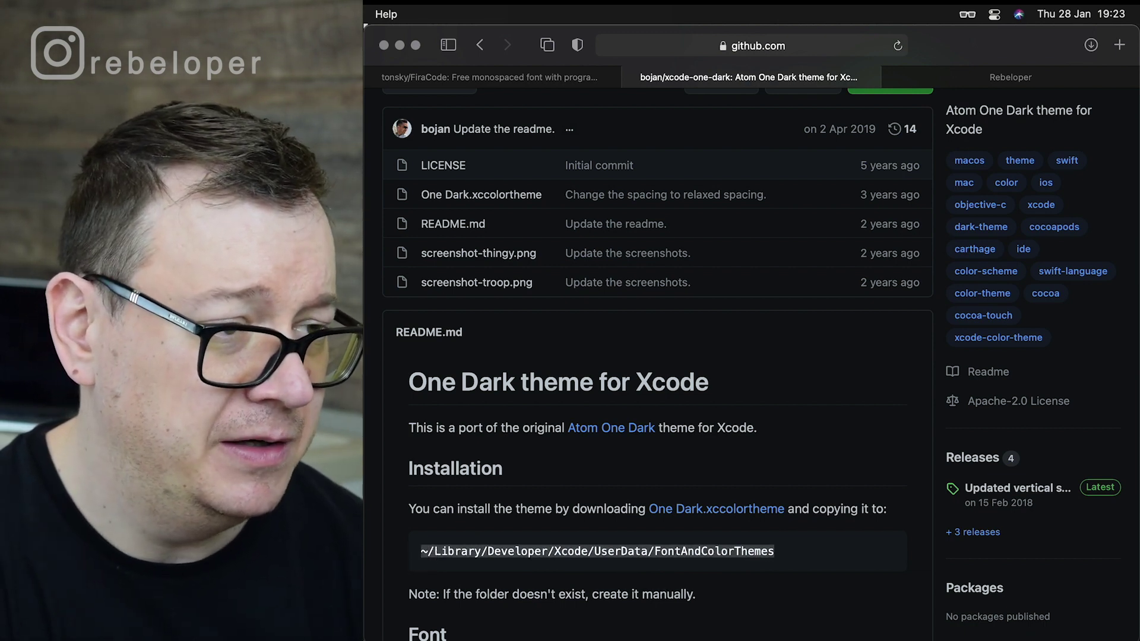
key("super+Tab")
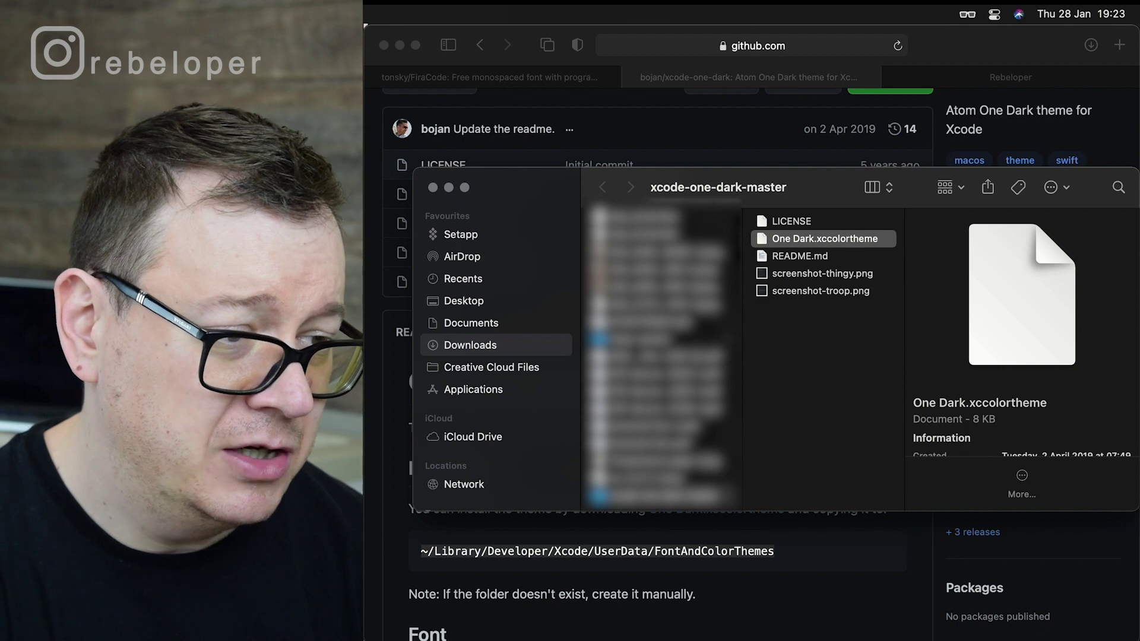
- Go to ~/Library/Developer/Xcode/UserData/FontAndColorThemes in Finder
key("super+shift+g")
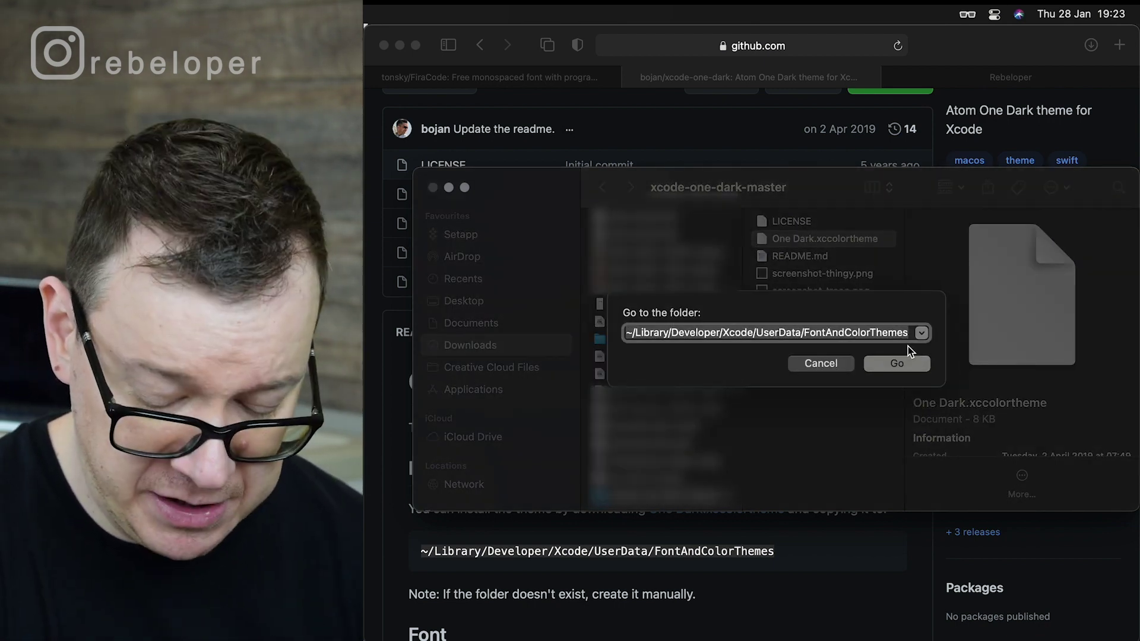
key("Right")
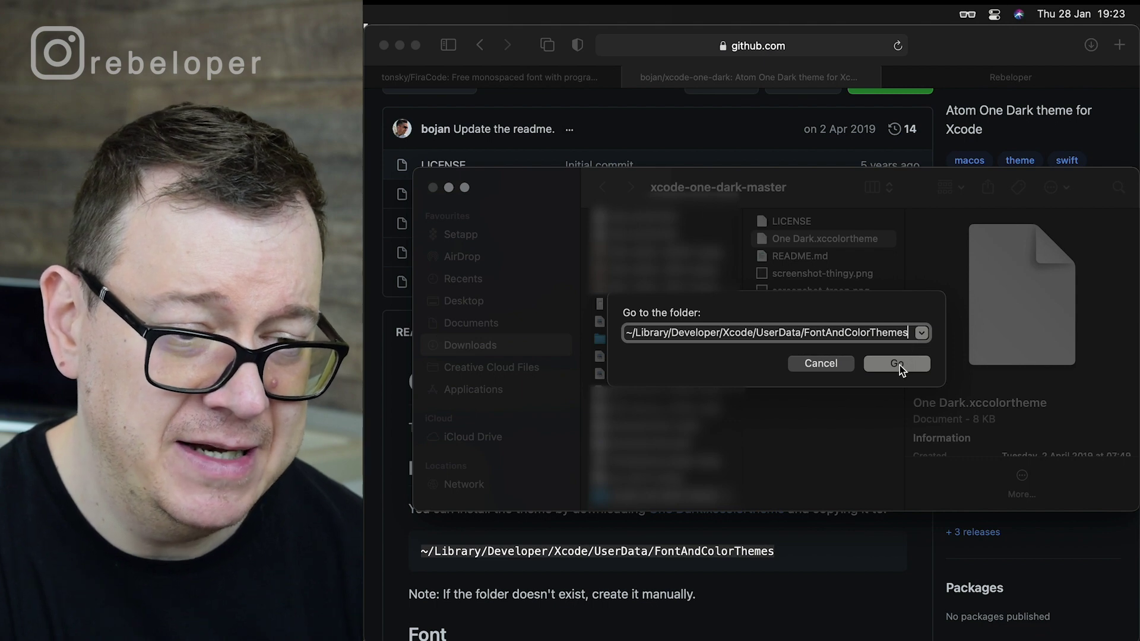
left_click(895, 365)
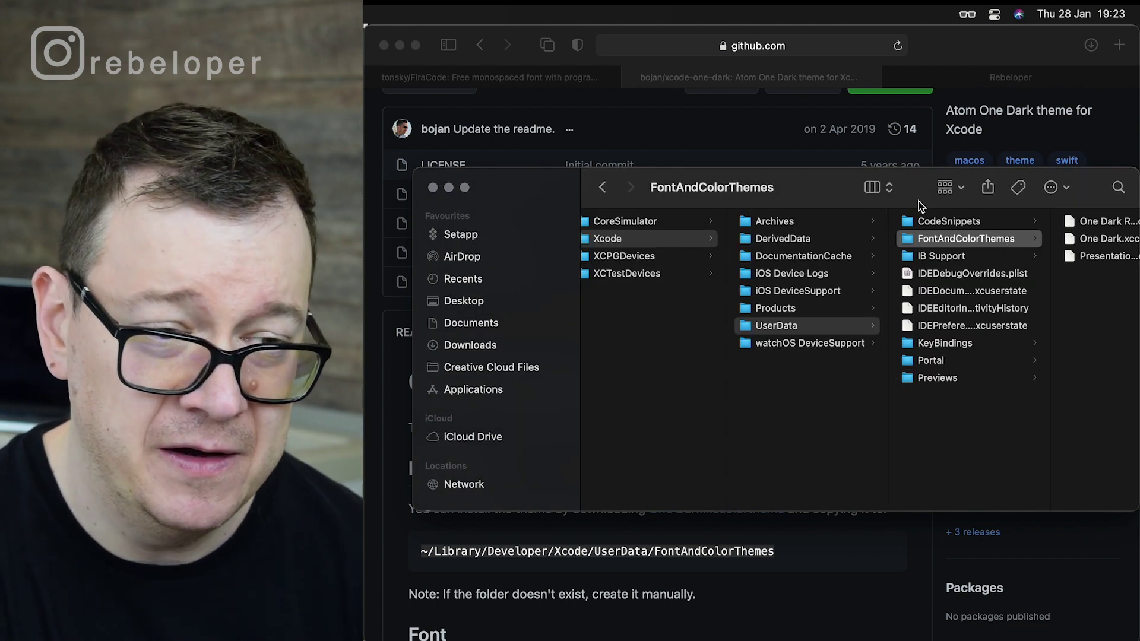
left_click_drag(797, 191, 747, 185)
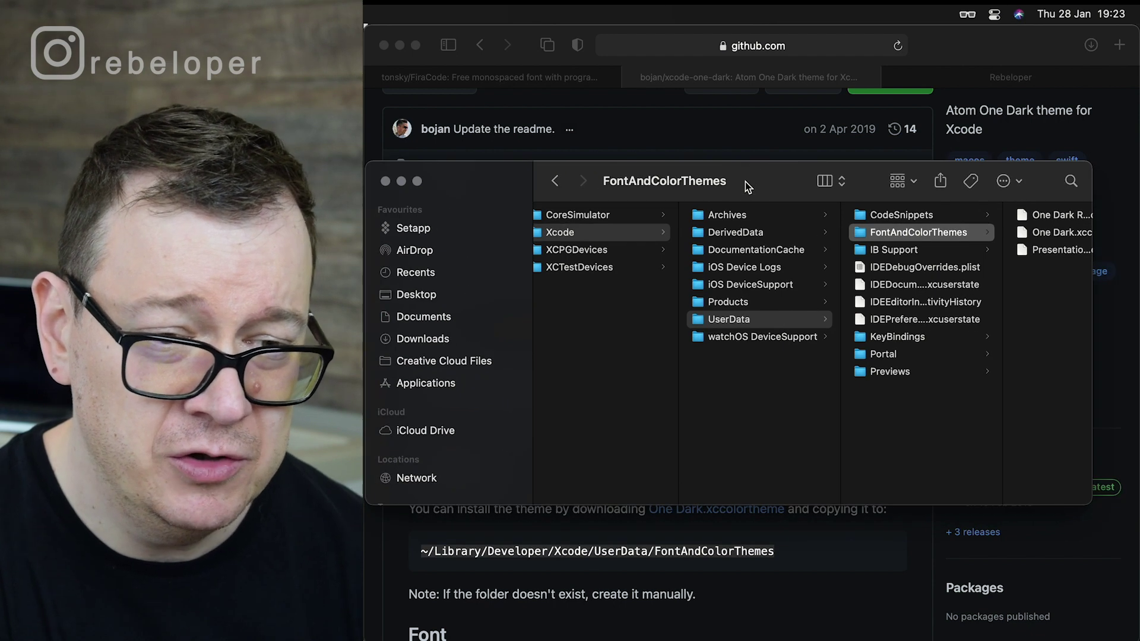
left_click(1022, 317)
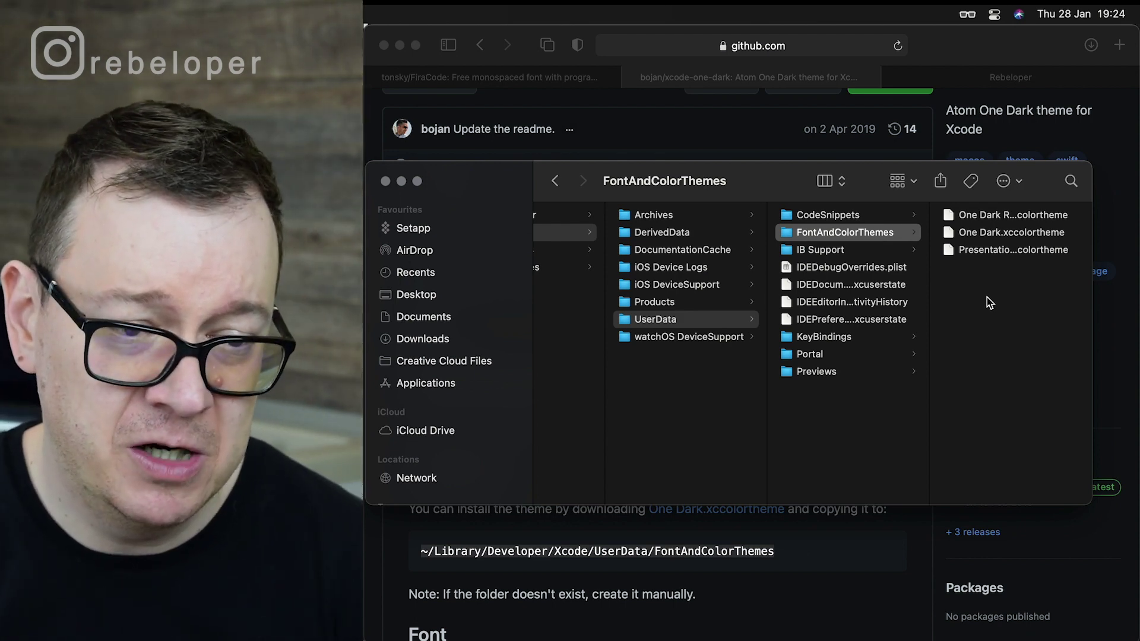
- Confirm the One Dark and One Dark Rebeloper theme files are there, then return to Xcode
left_click(989, 216)
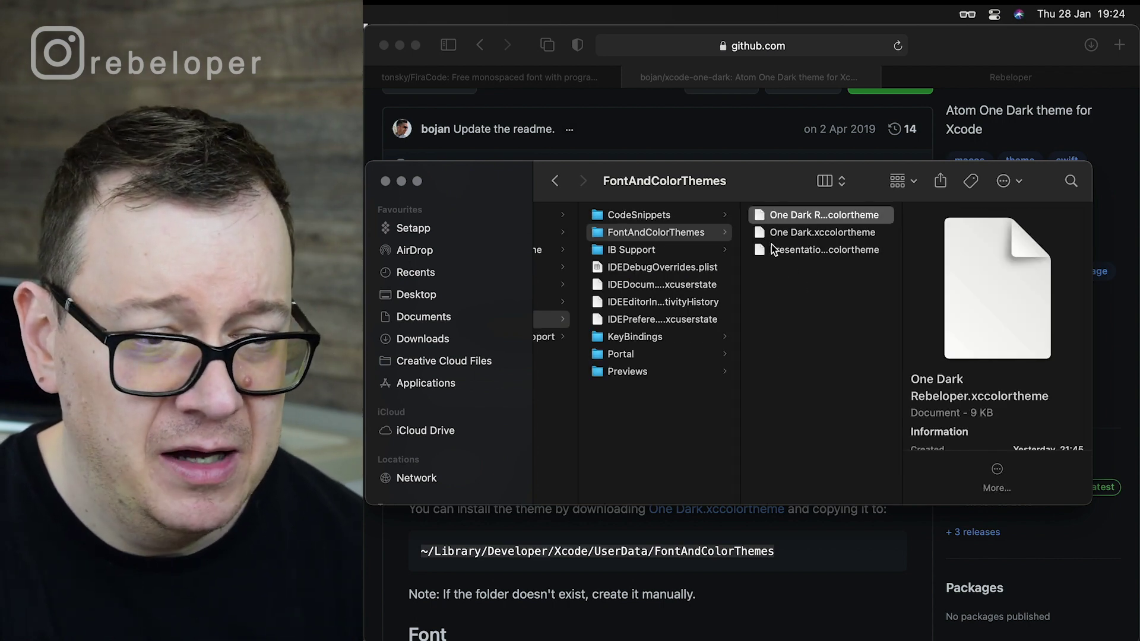
left_click(797, 234)
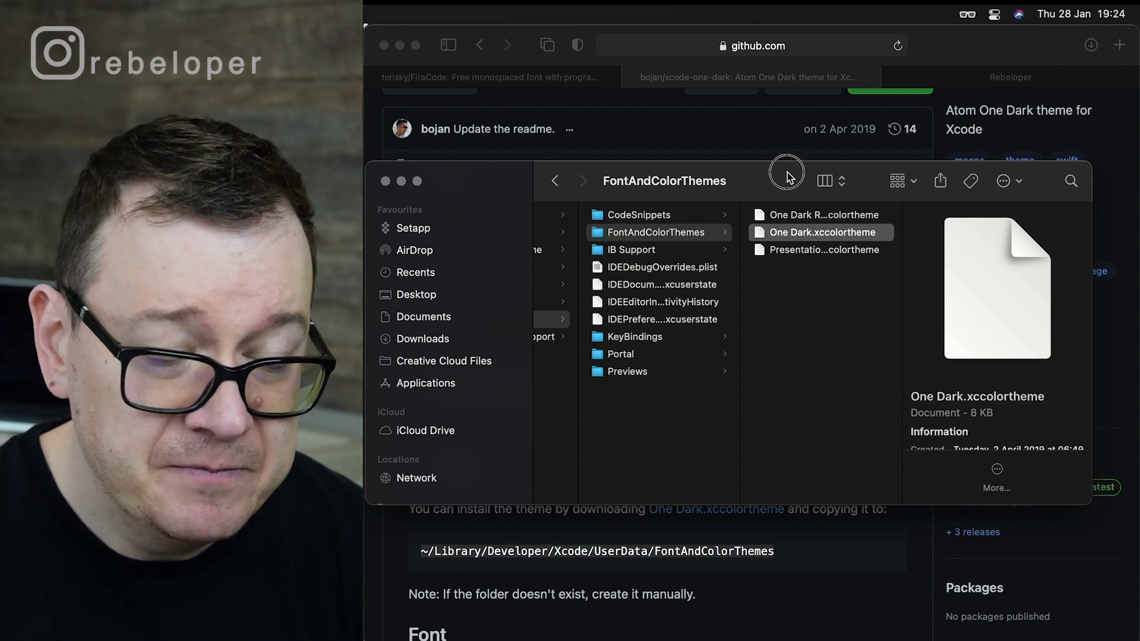
left_click_drag(790, 174, 831, 178)
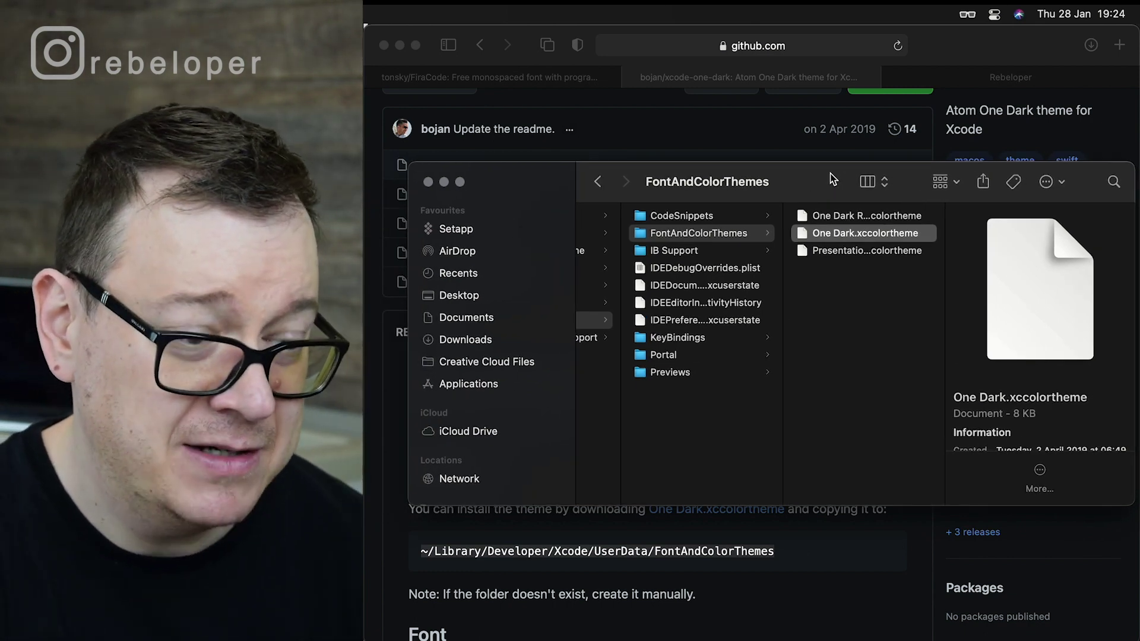
key("super+Tab")
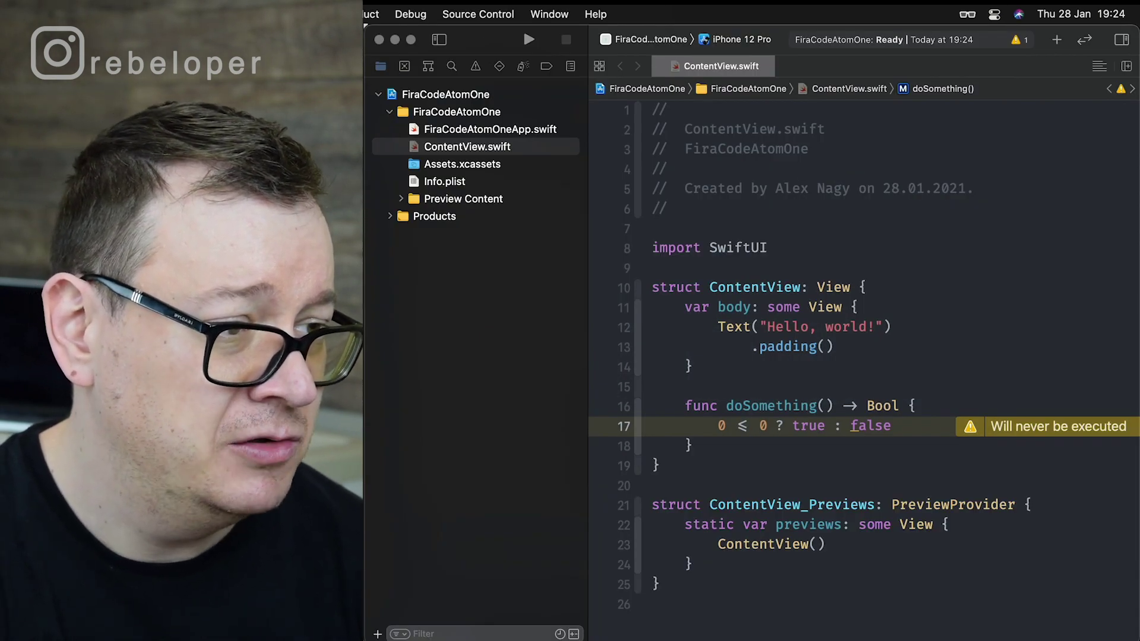
- Apply the One Dark theme in Xcode's Themes settings and show the new-theme options
key("super+comma")
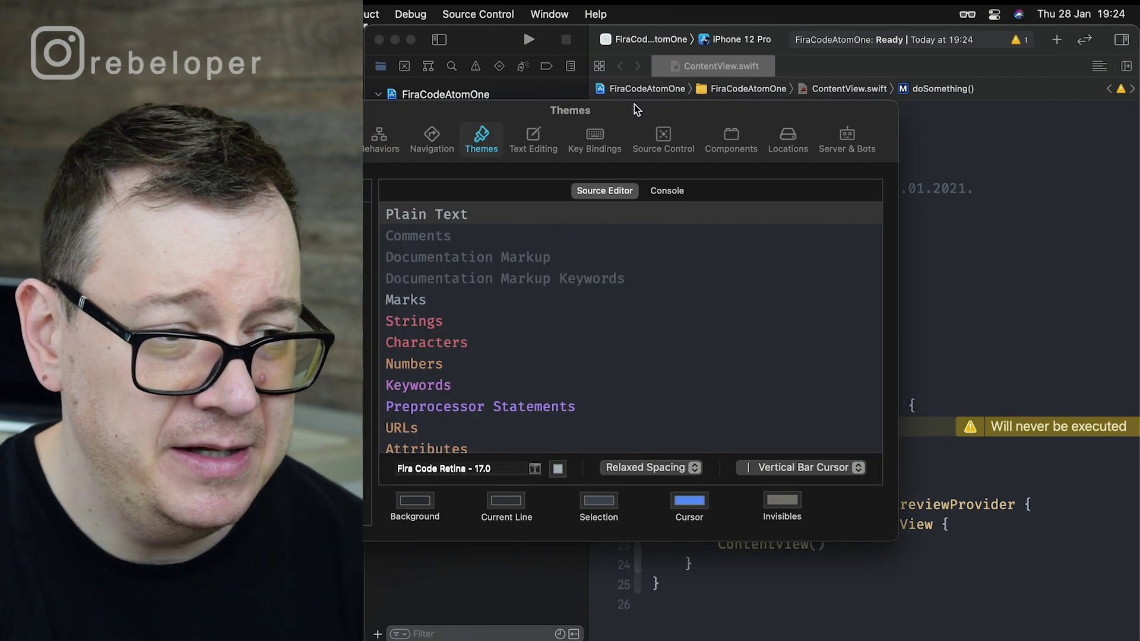
left_click_drag(747, 118, 862, 110)
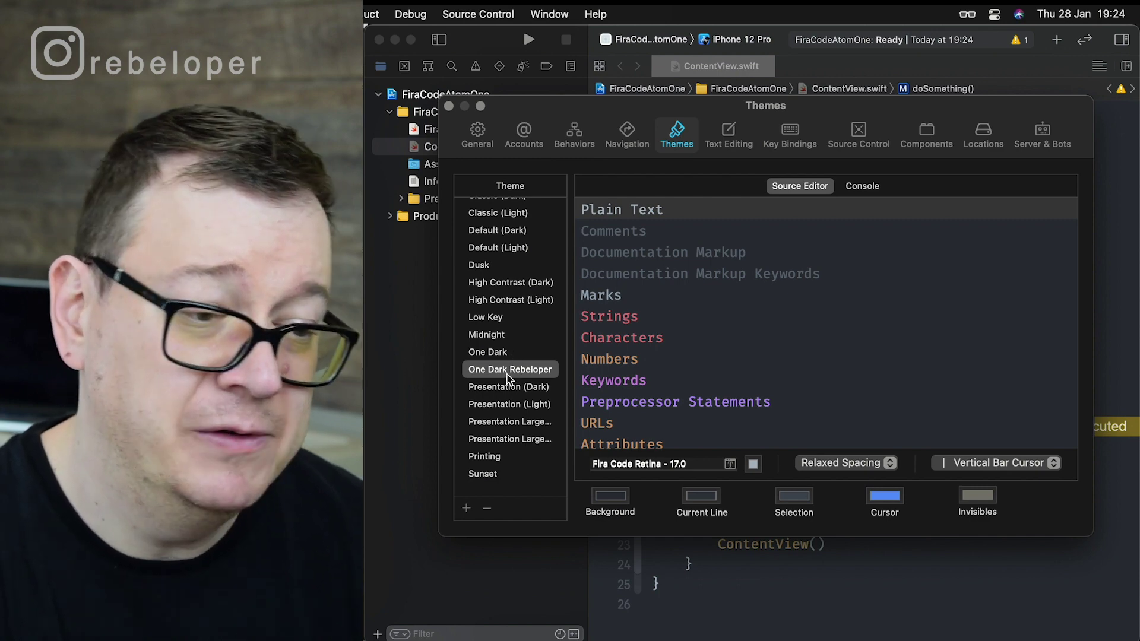
left_click(519, 357)
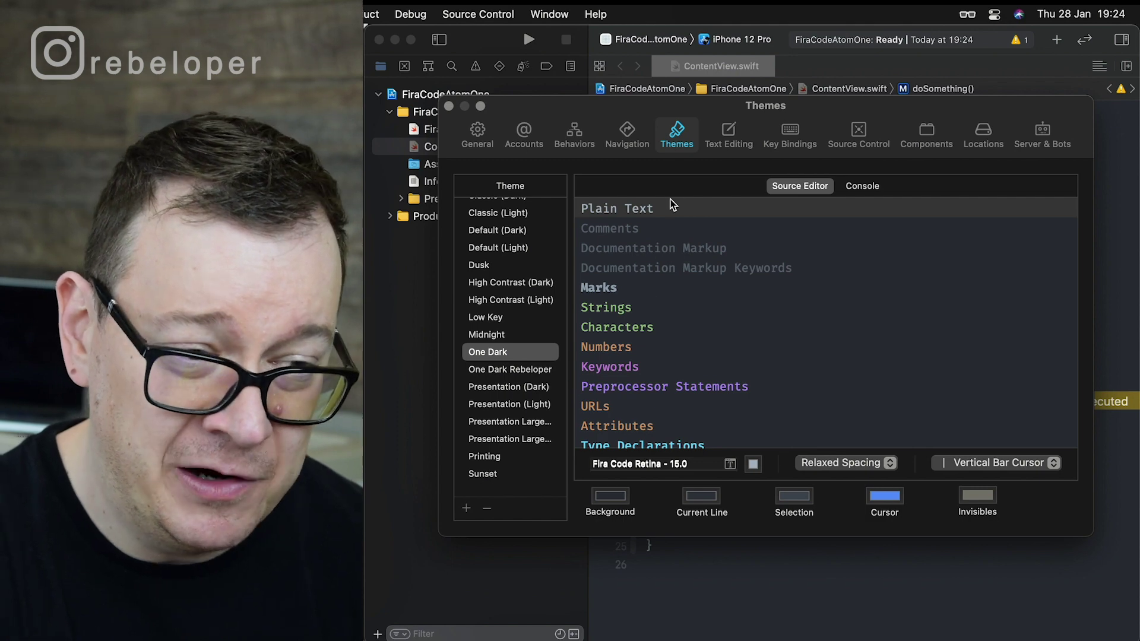
left_click(511, 371)
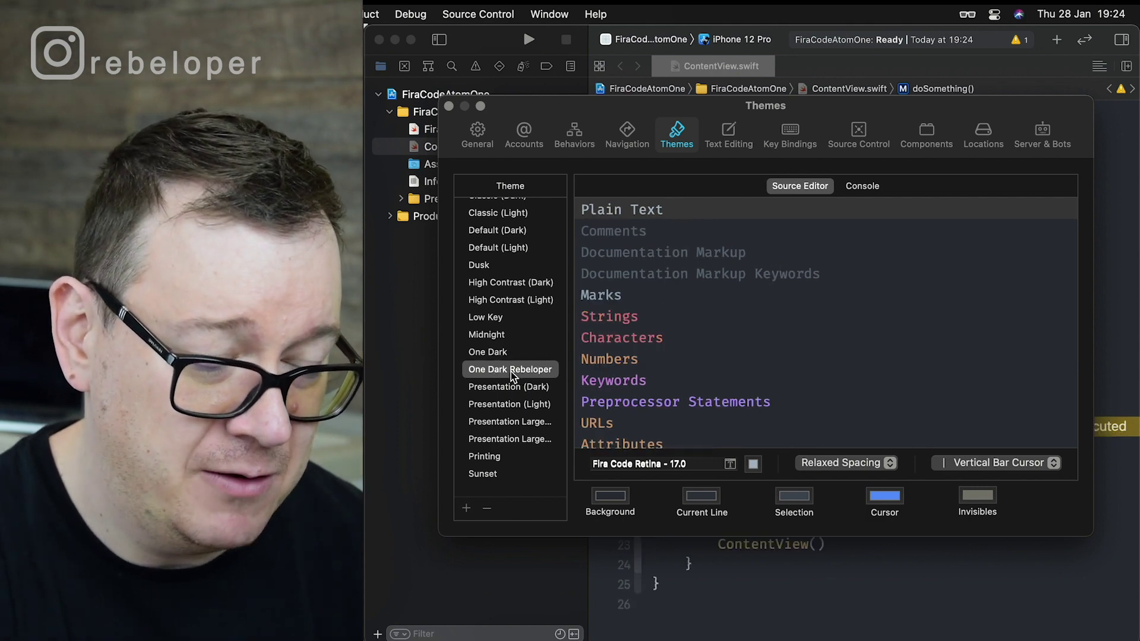
key("Up")
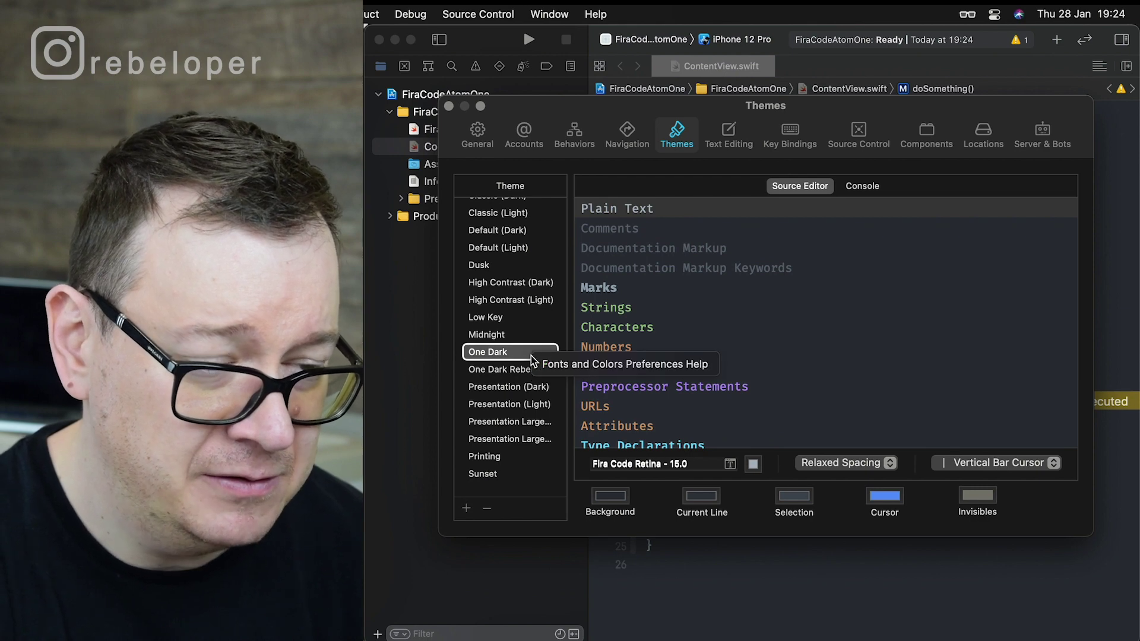
left_click(467, 509)
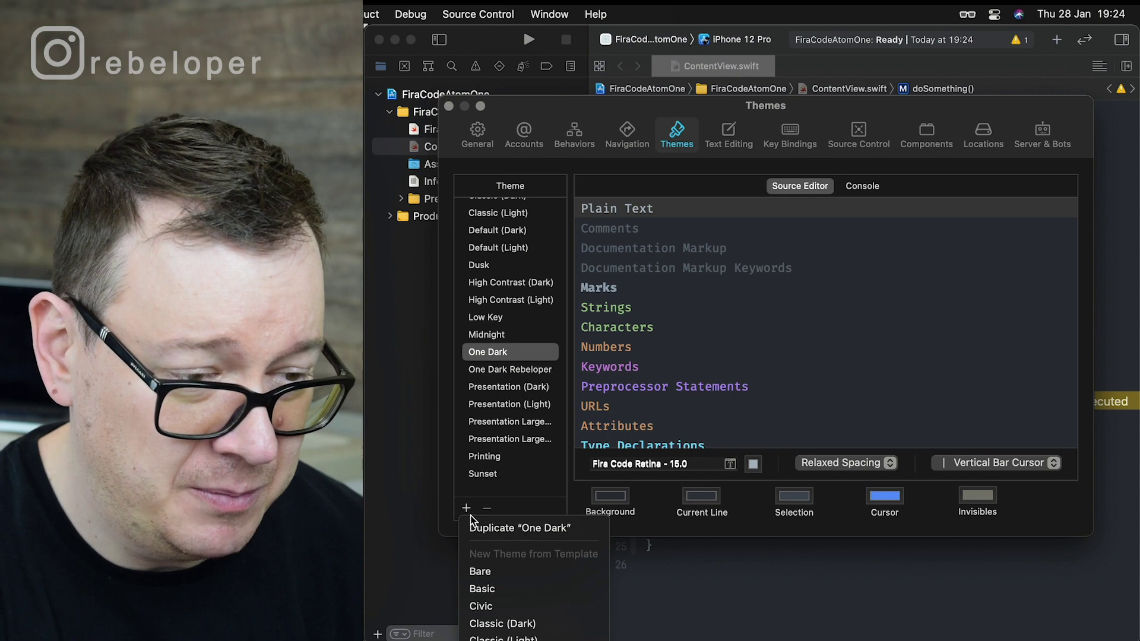
- Duplicate the One Dark theme as One Dark 2
left_click(520, 528)
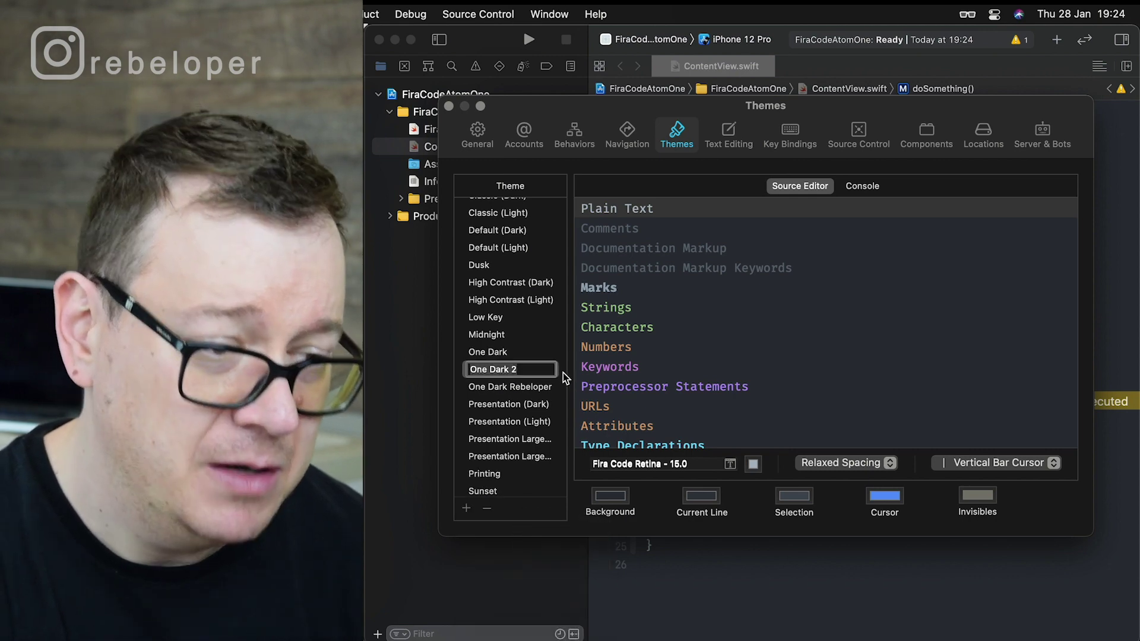
key("Return")
left_click(520, 371)
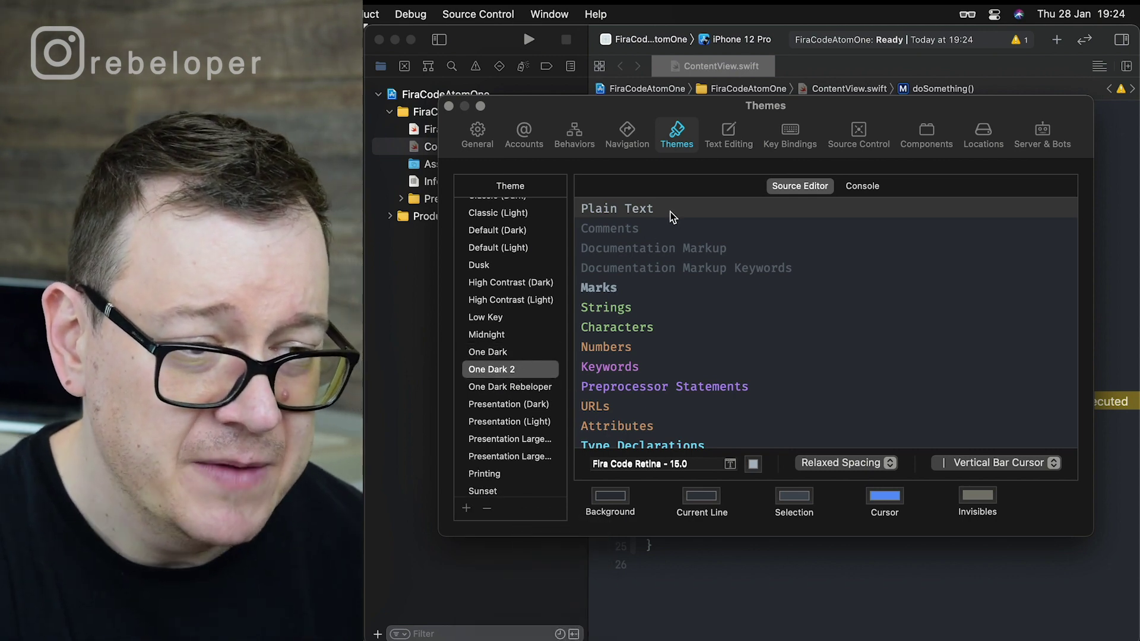
- Set all Source Editor categories to Fira Code Retina 36, then close Preferences
left_click(704, 213)
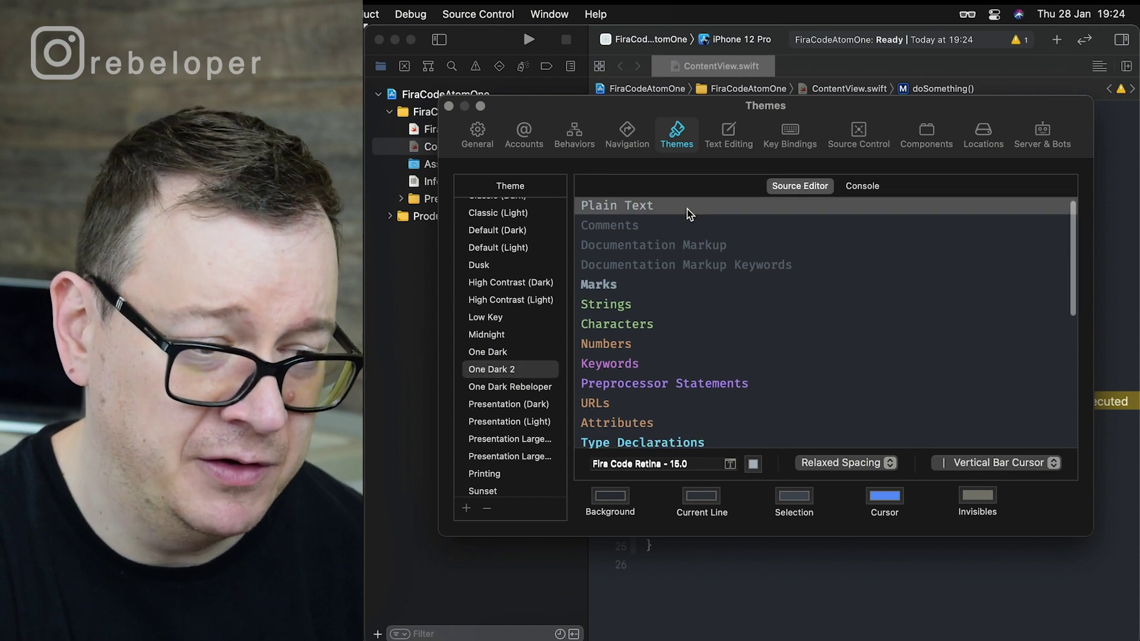
scroll(691, 268, "down", 6)
scroll(698, 377, "down", 3)
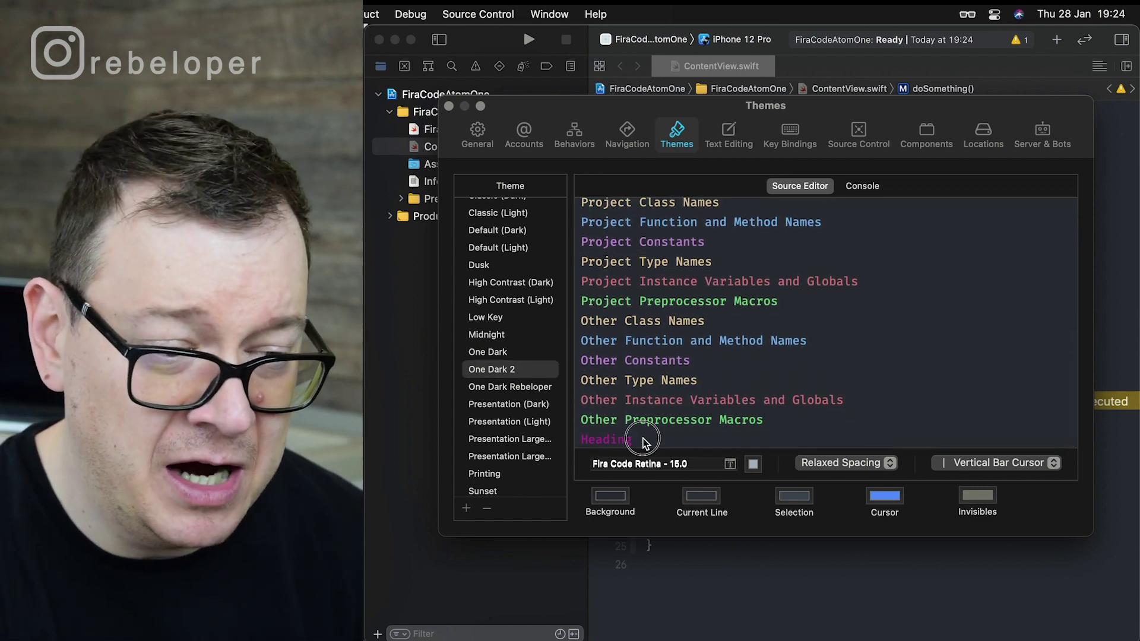
left_click(645, 443)
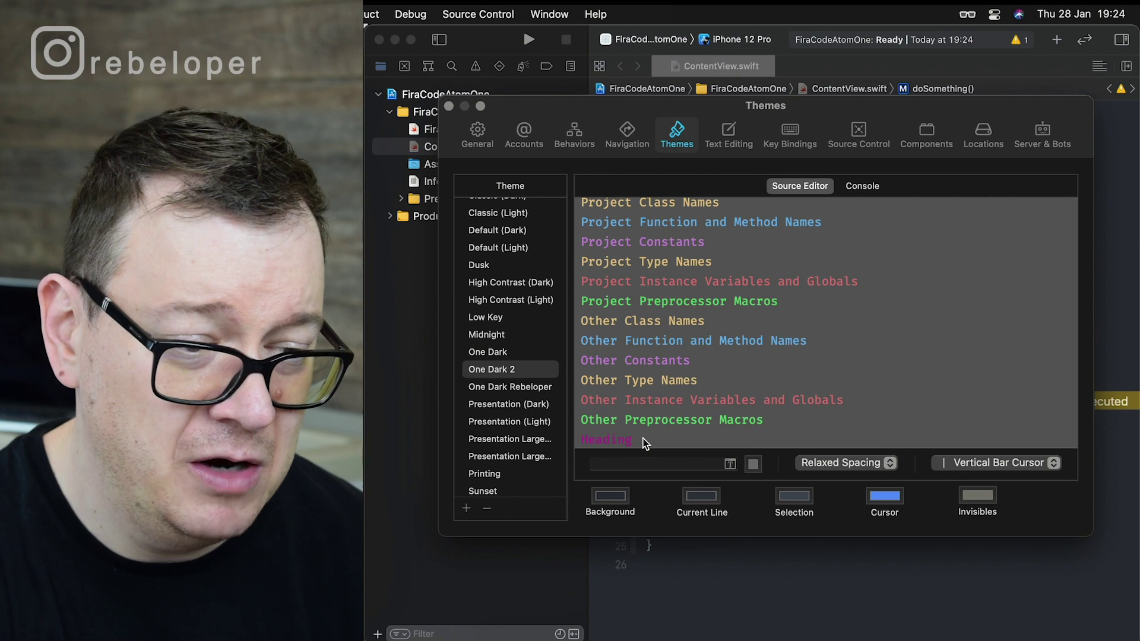
left_click(732, 465)
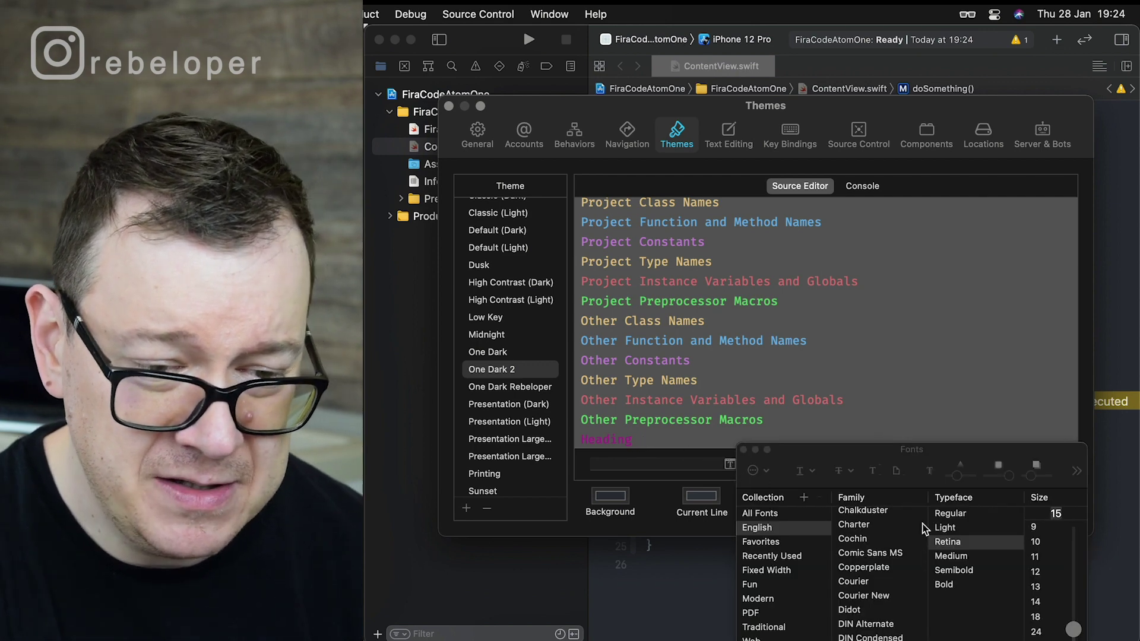
scroll(1038, 583, "down", 2)
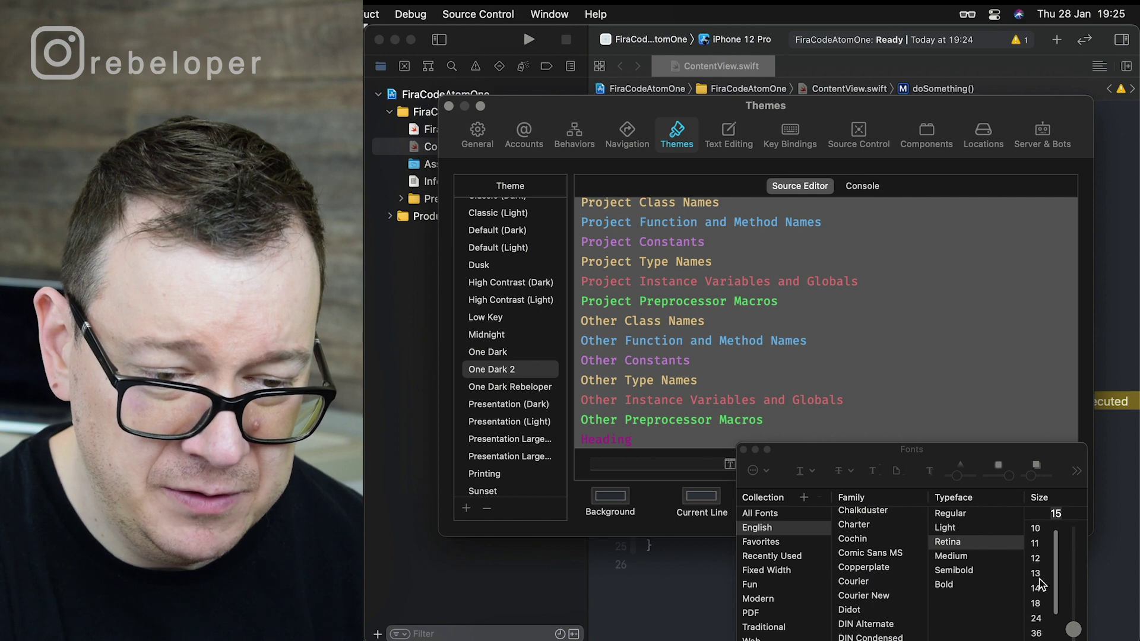
left_click(1037, 622)
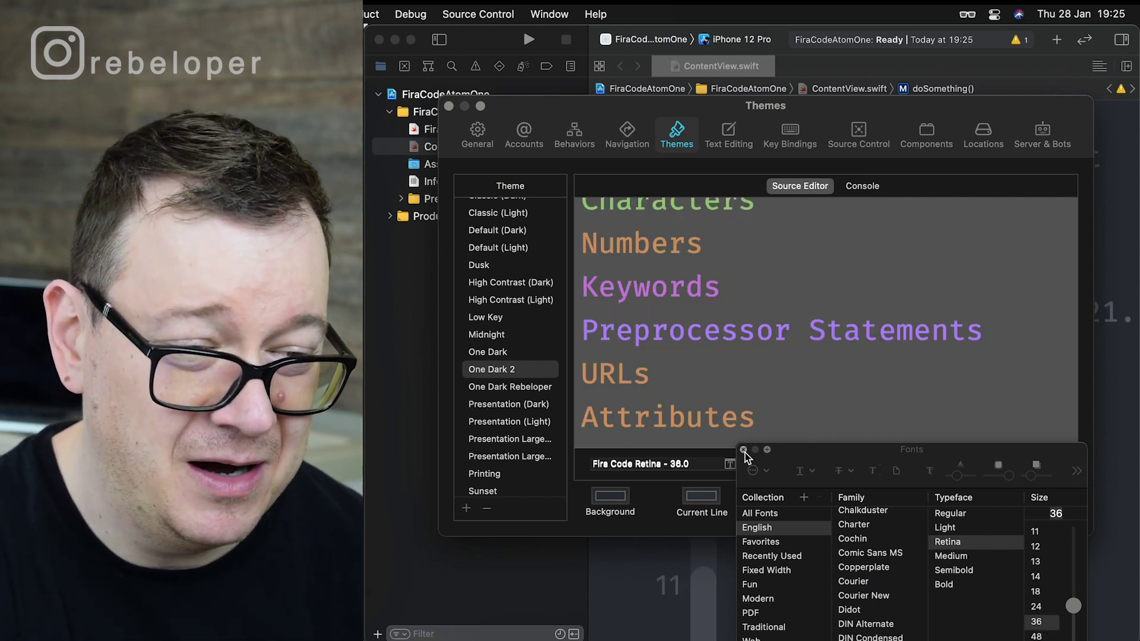
left_click(744, 450)
left_click(820, 309)
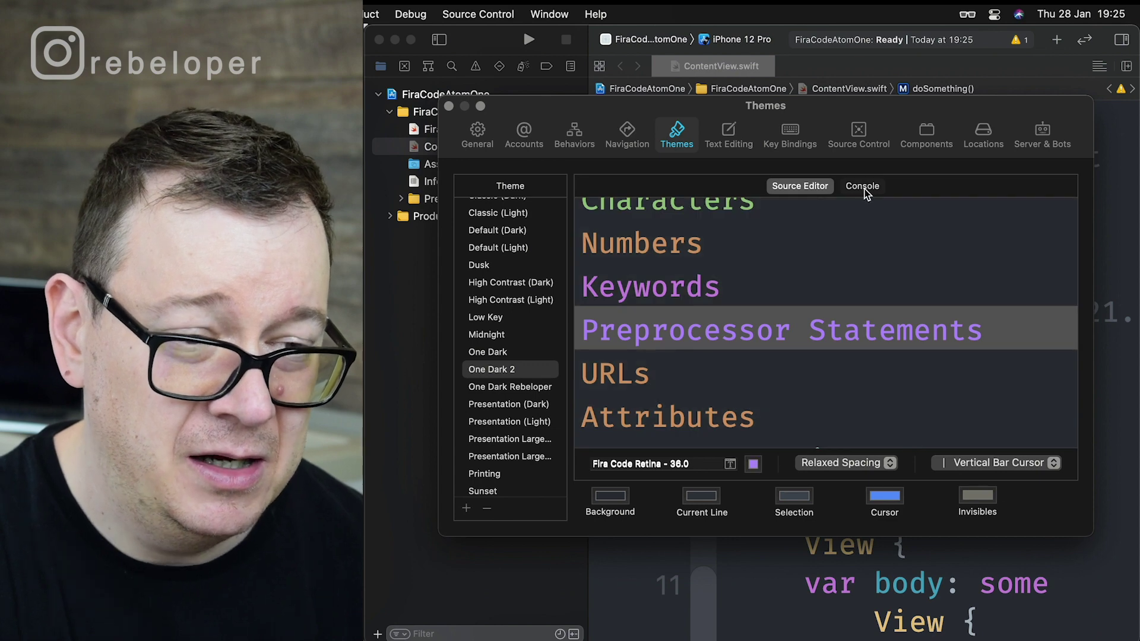
left_click(862, 186)
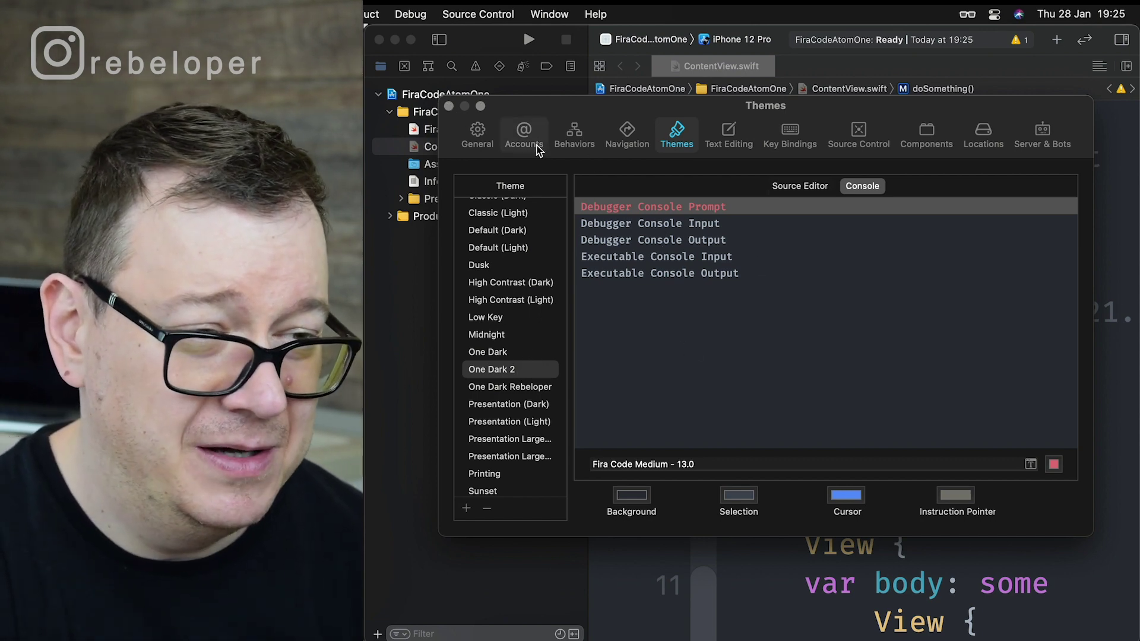
left_click(449, 106)
scroll(902, 323, "down", 5)
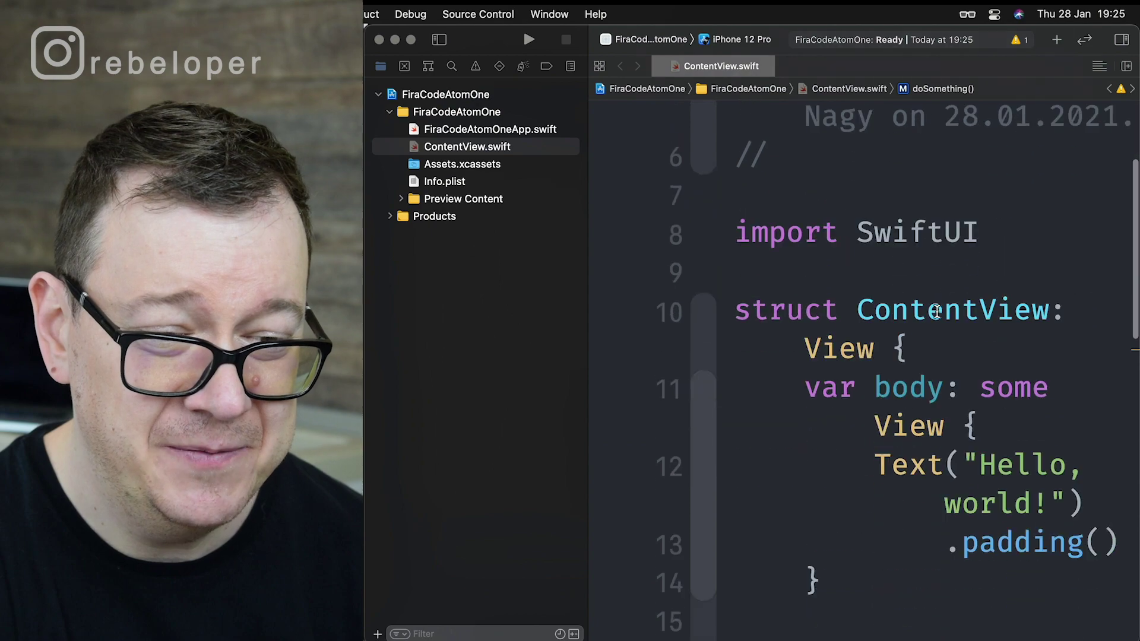
scroll(902, 324, "down", 5)
scroll(902, 324, "down", 3)
scroll(926, 317, "up", 12)
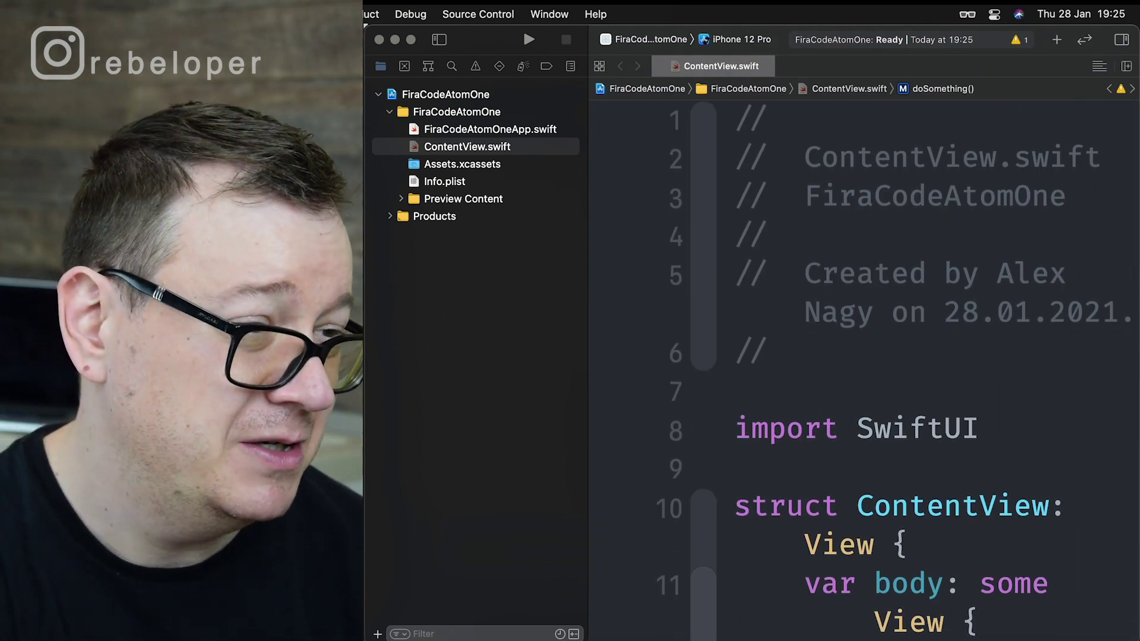
- Remove the One Dark 2 theme and reapply One Dark Rebeloper in Fira Code Retina 17
key("super+comma")
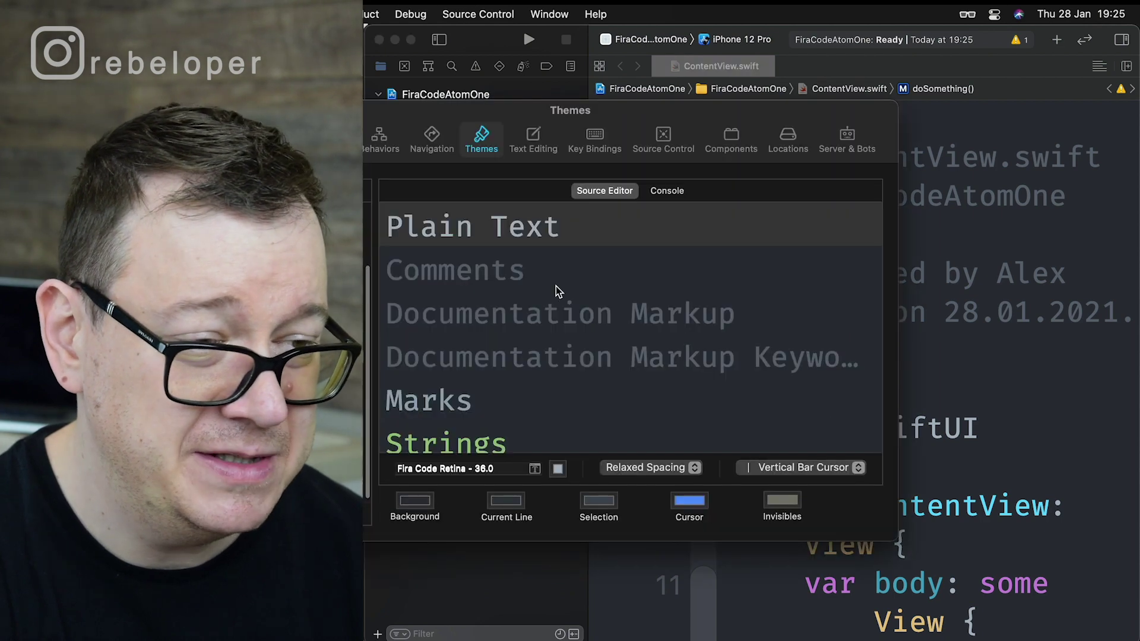
key("ctrl+super+0")
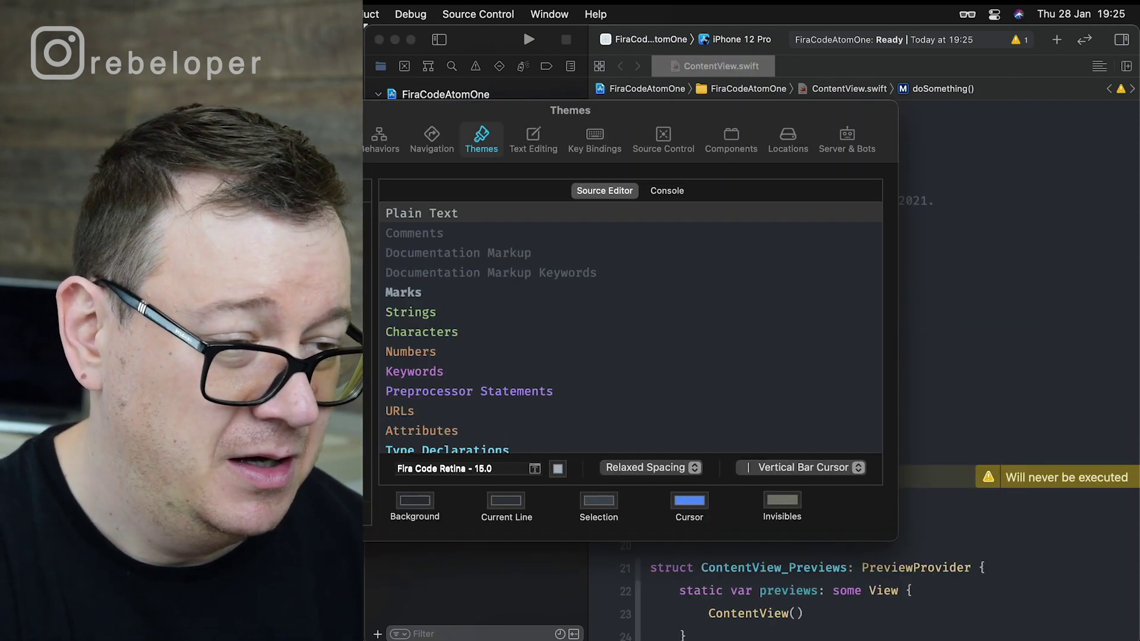
left_click_drag(531, 112, 765, 120)
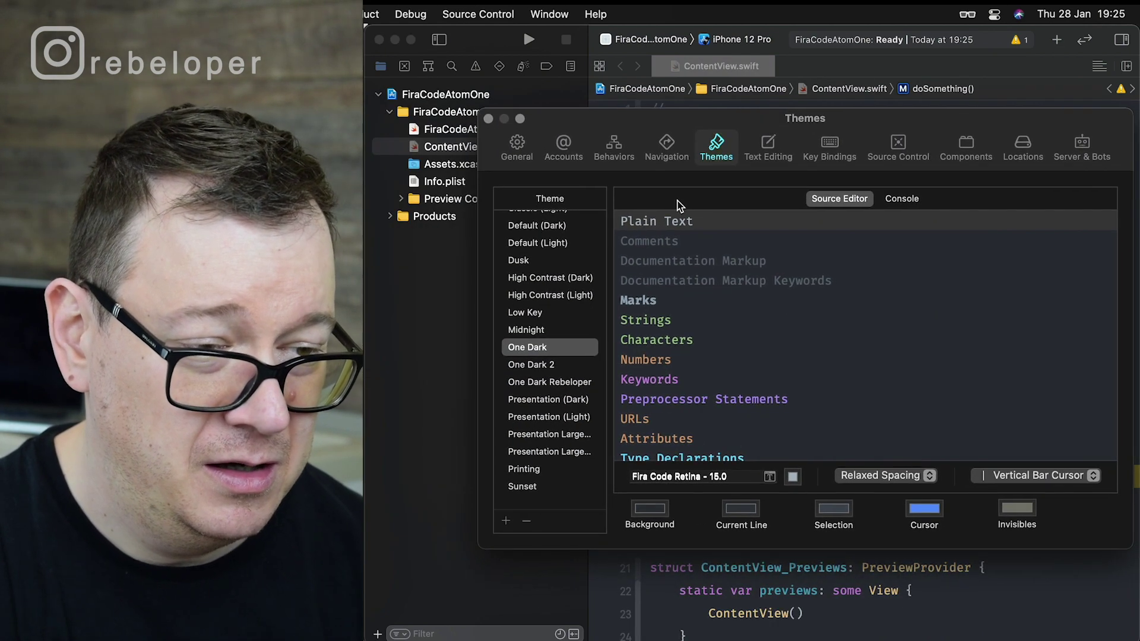
left_click(545, 382)
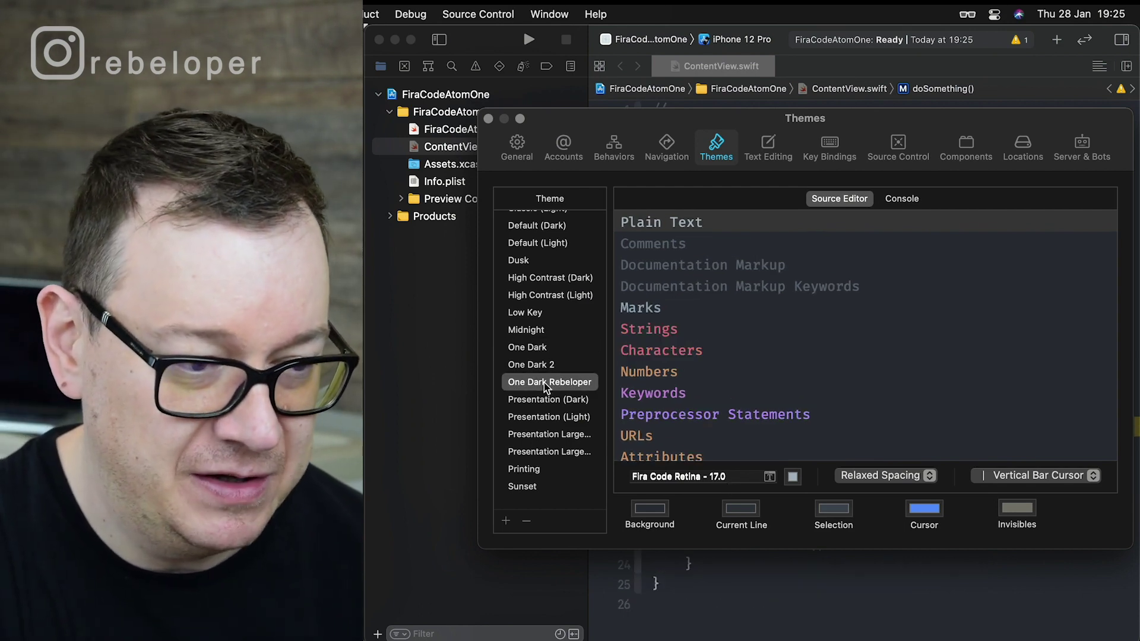
left_click(562, 367)
left_click(526, 523)
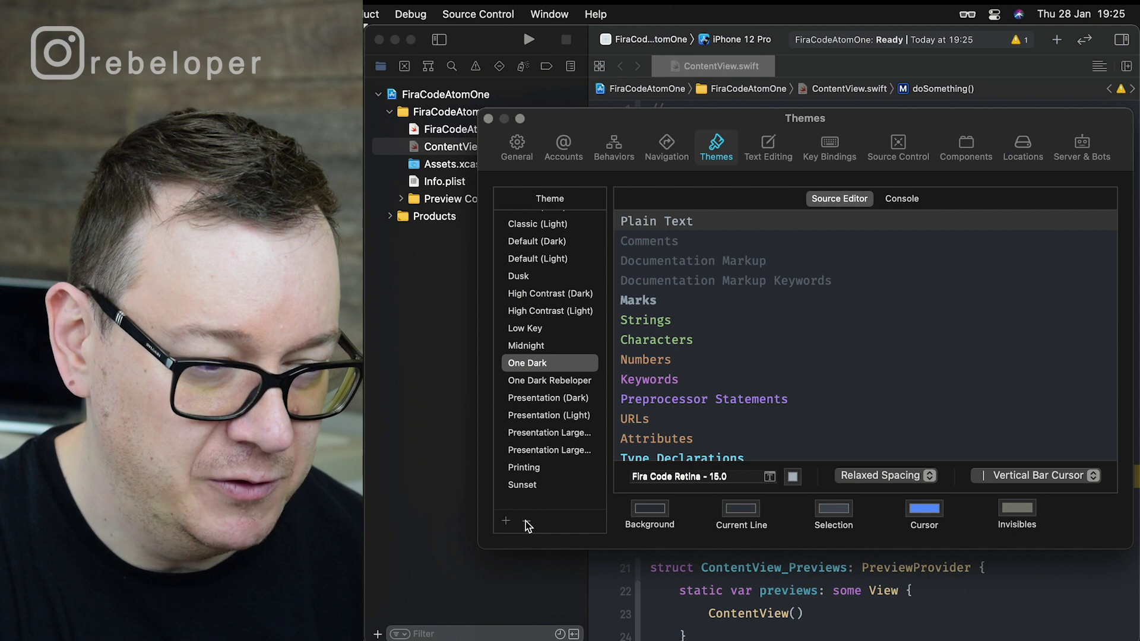
left_click(568, 380)
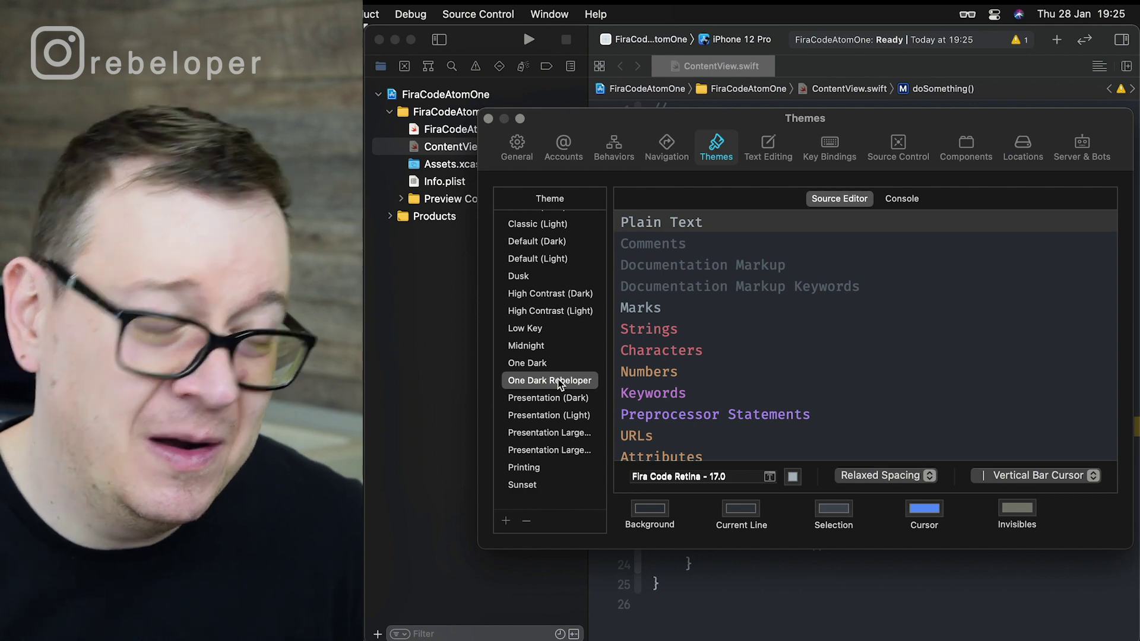
- Launch Terminal from Spotlight and move its window higher on screen
key("super+space")
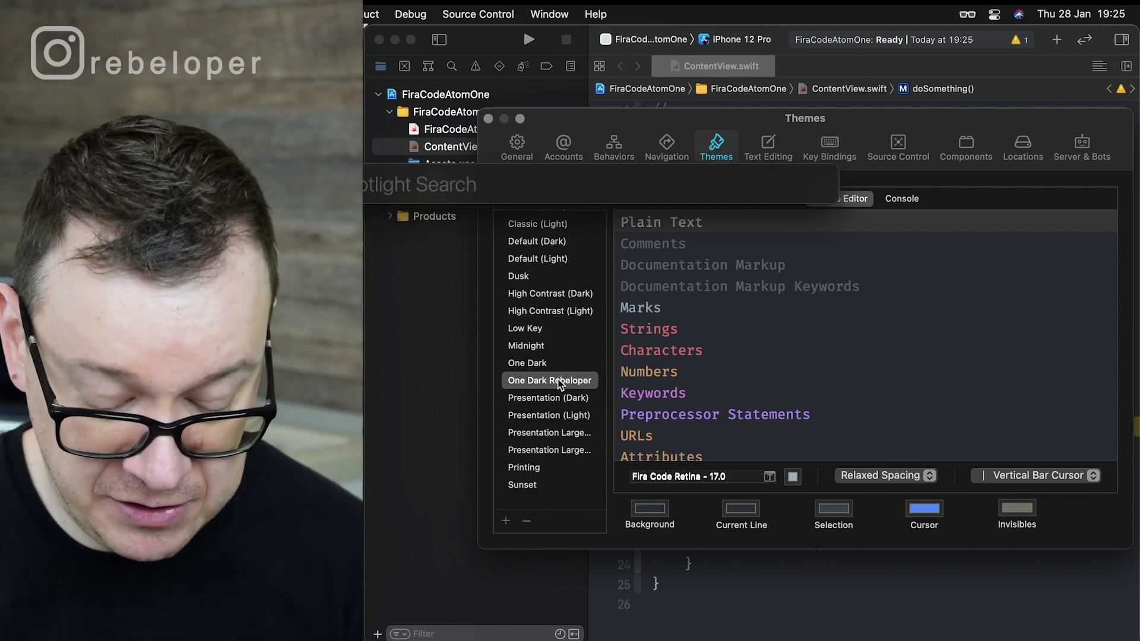
type("terminal")
key("Return")
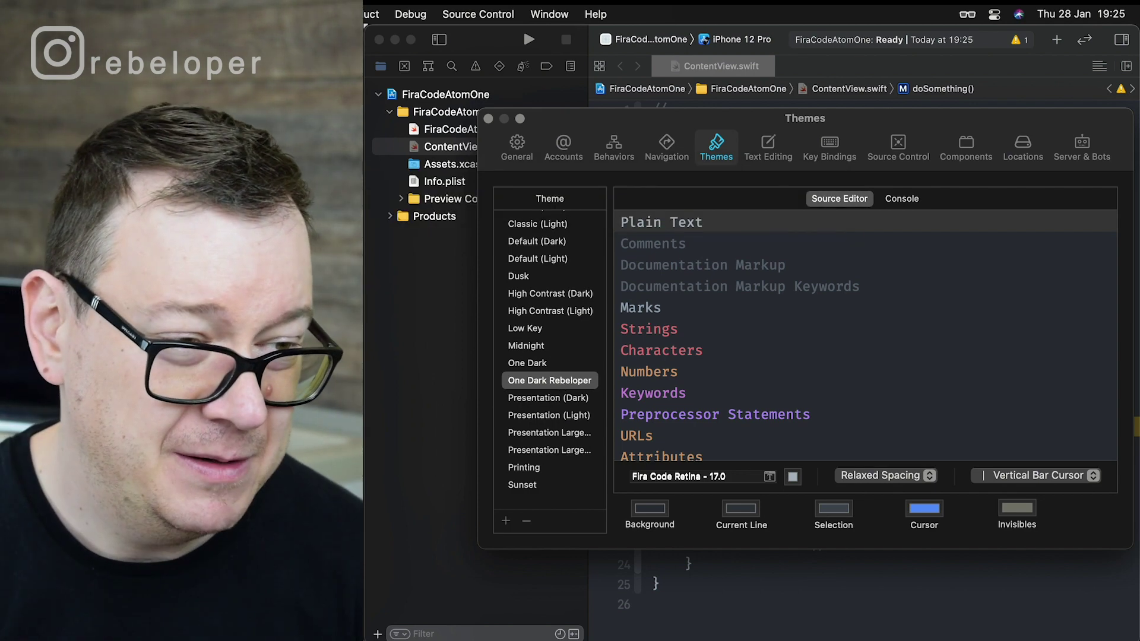
mouse_move(897, 369)
left_mouse_down()
mouse_move(868, 172)
mouse_move(848, 152)
left_mouse_up()
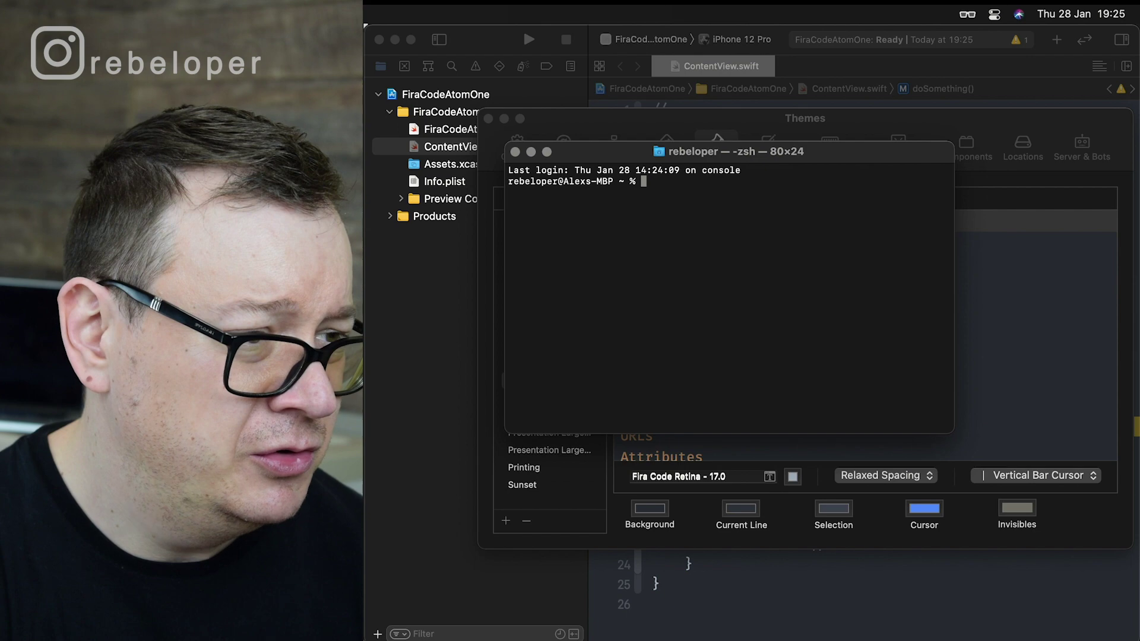
- Show Terminal's Profiles settings on the Basic profile, arranged beside the shell window
key("super+comma")
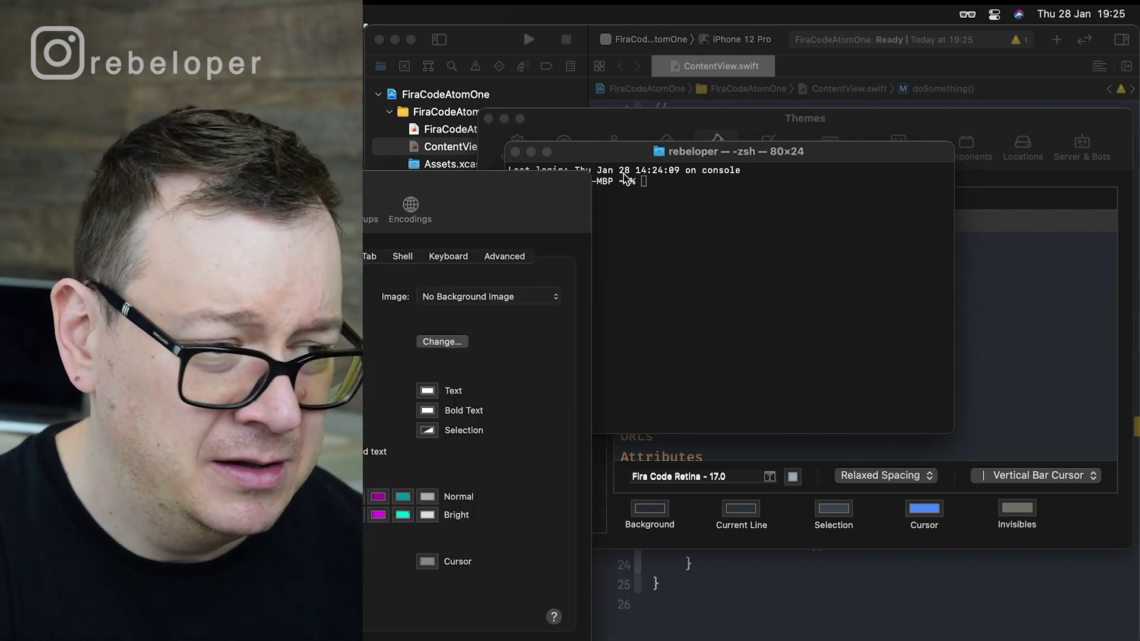
mouse_move(490, 190)
left_mouse_down()
mouse_move(677, 190)
mouse_move(704, 135)
left_mouse_up()
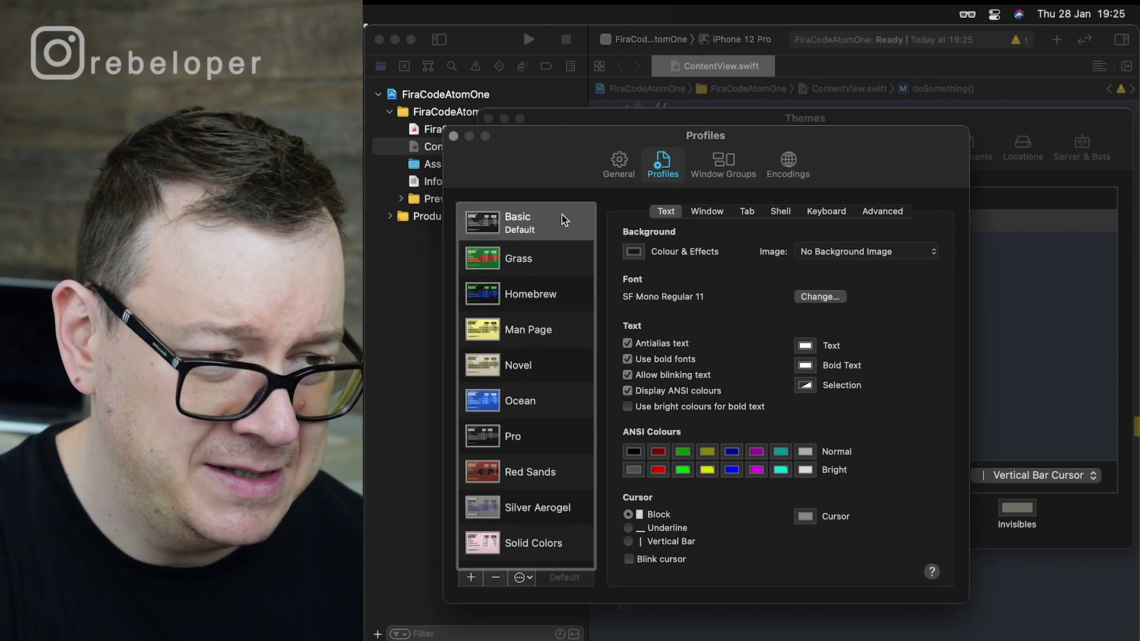
left_click(534, 217)
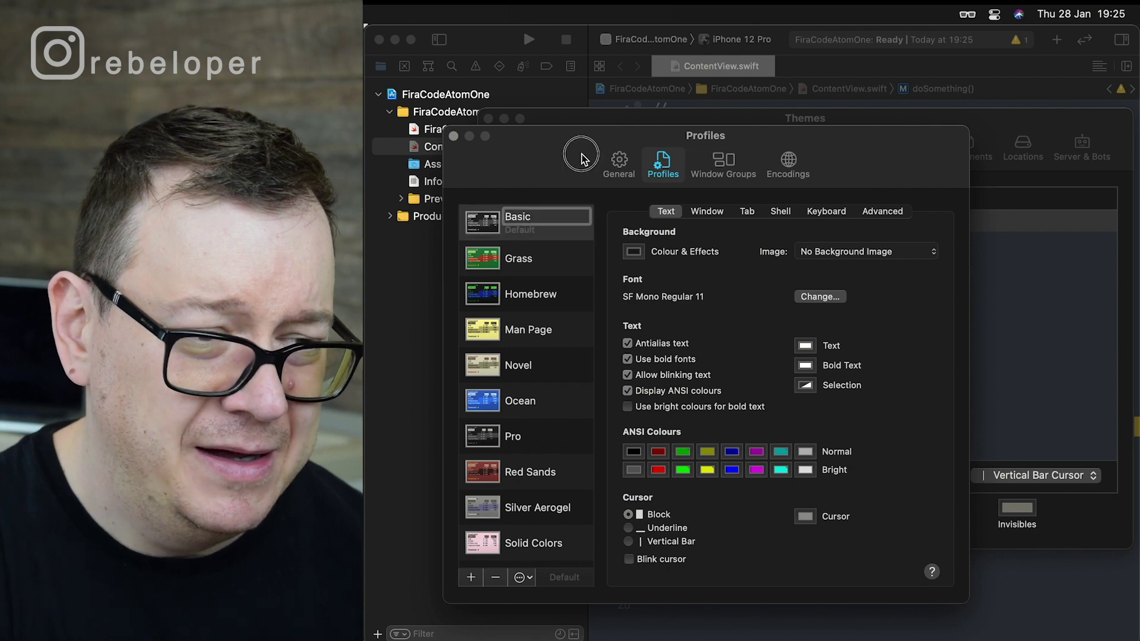
left_click_drag(498, 136, 628, 135)
left_click(563, 139)
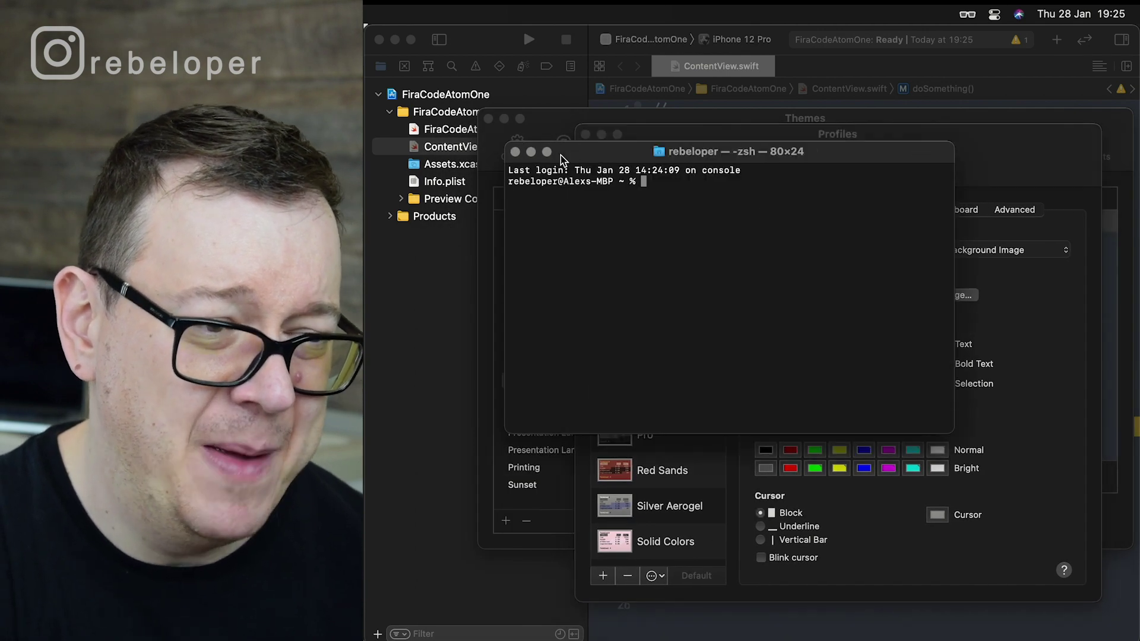
mouse_move(579, 152)
left_mouse_down()
mouse_move(521, 156)
mouse_move(494, 175)
left_mouse_up()
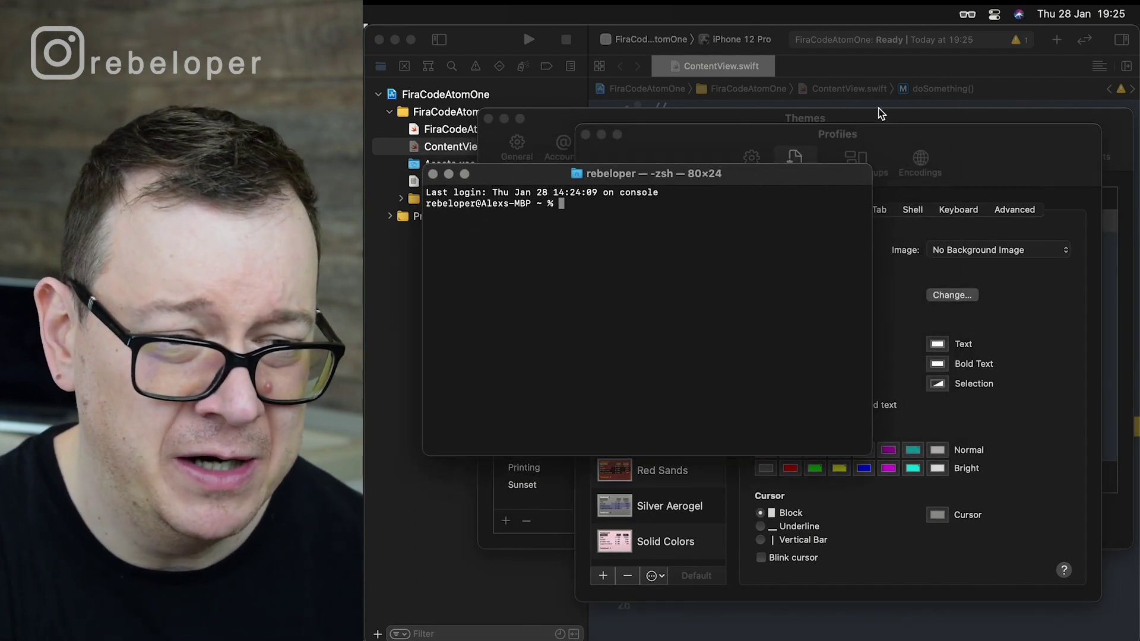
left_click(953, 143)
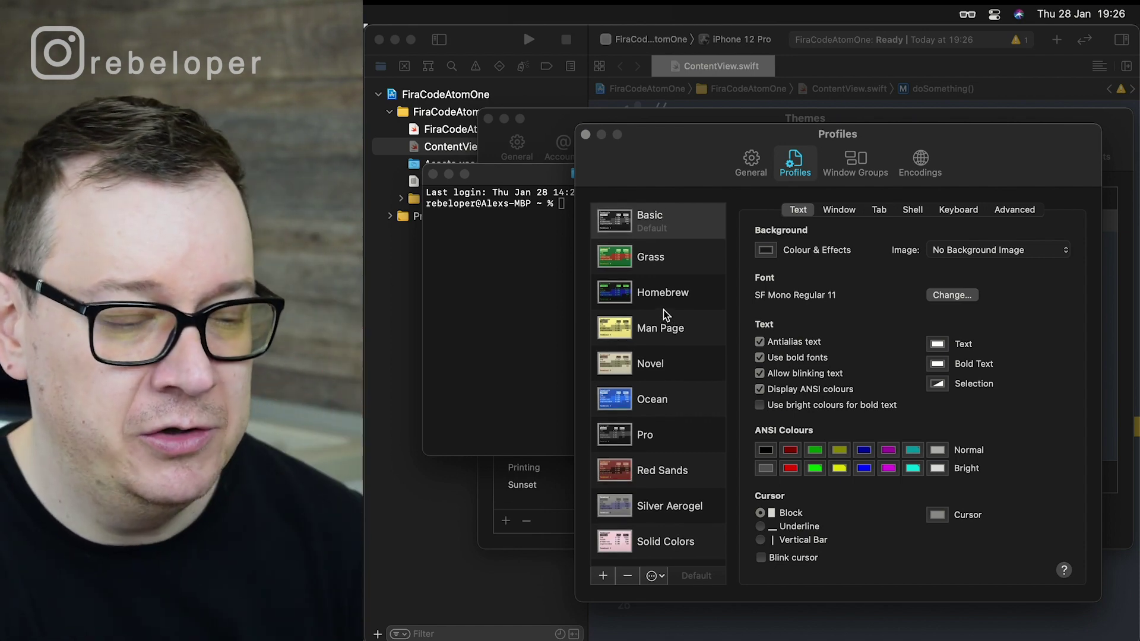
- Add a Terminal profile named AtomOne and set it as the default profile
left_click(692, 233)
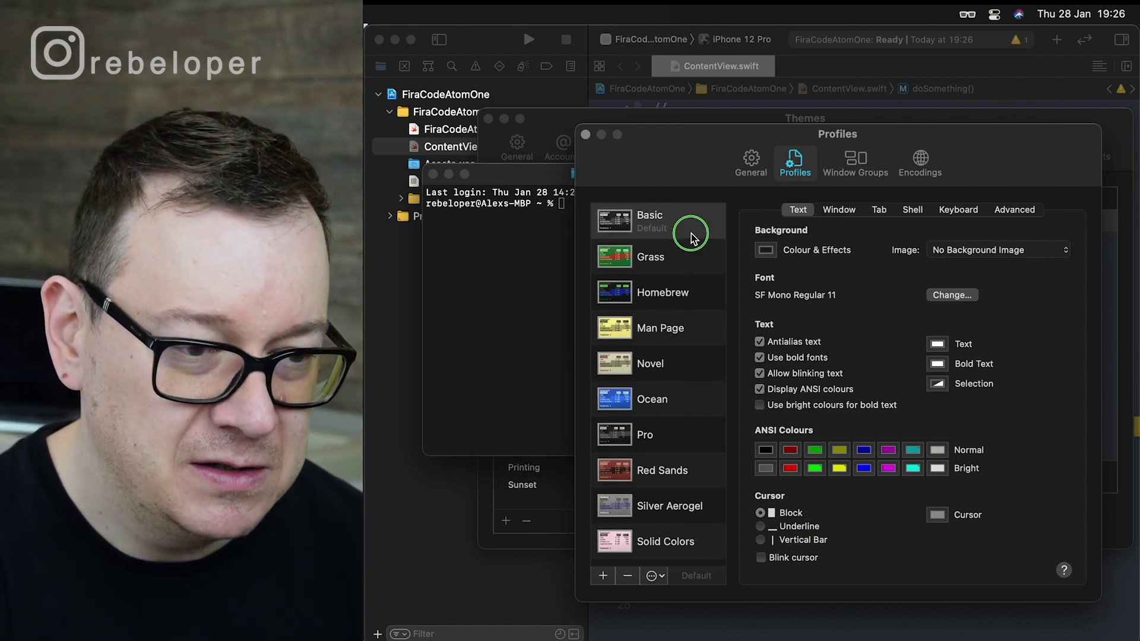
left_click(602, 577)
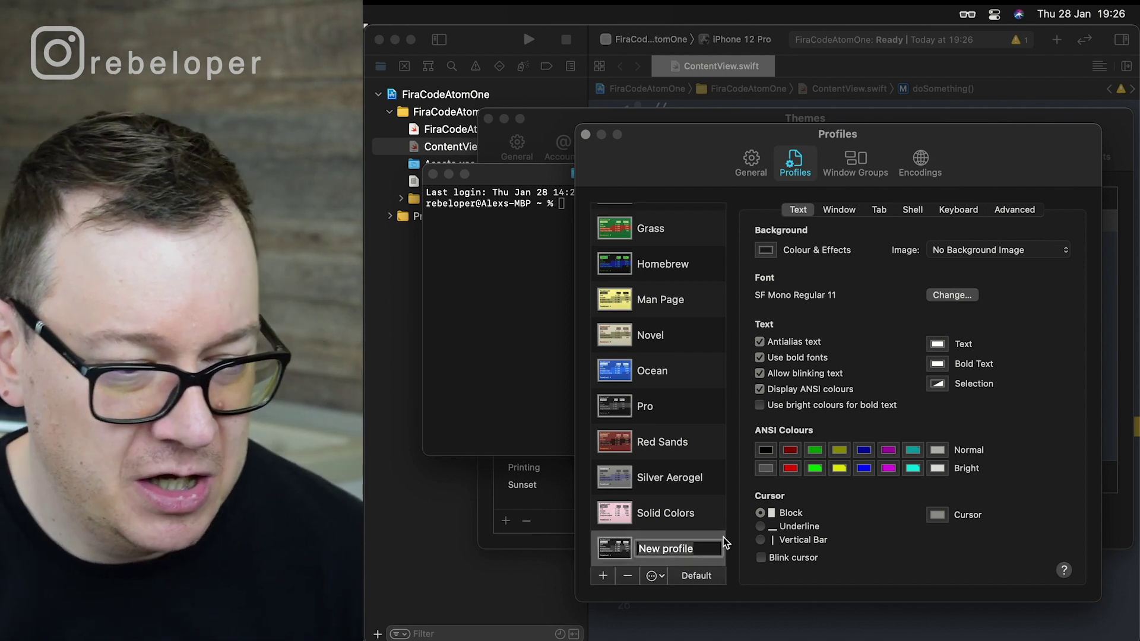
type("A")
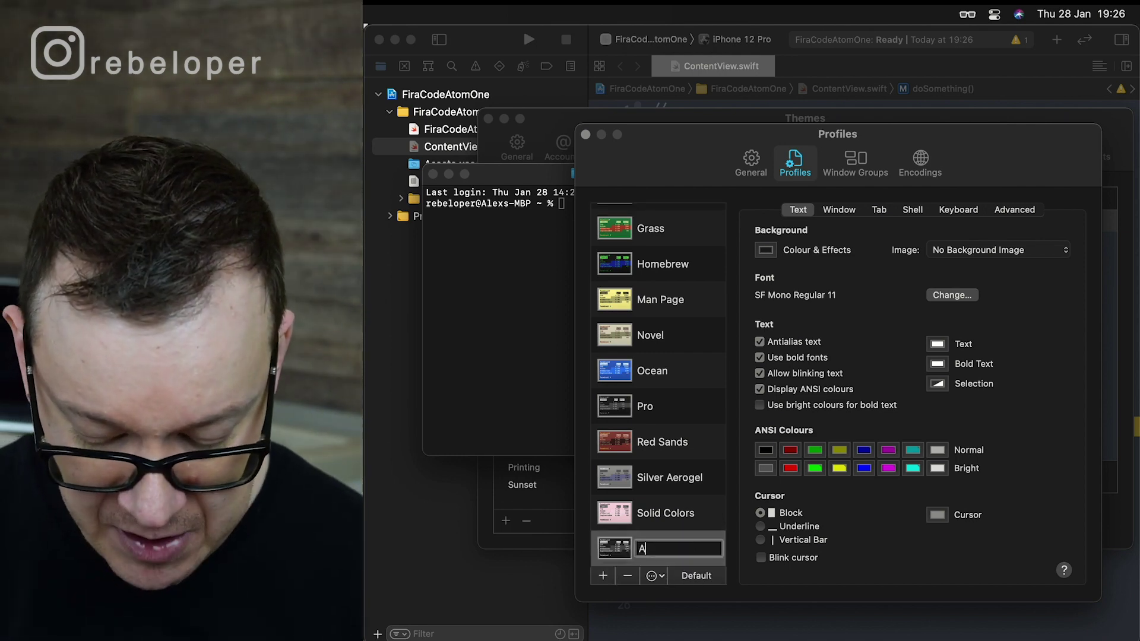
type("tomOne")
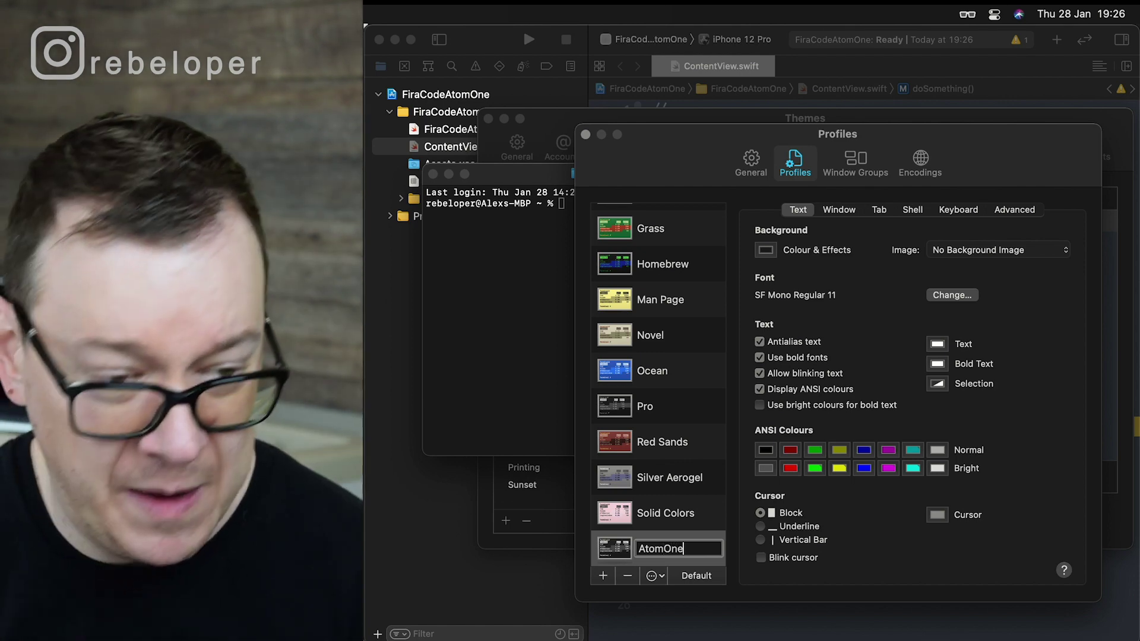
key("Return")
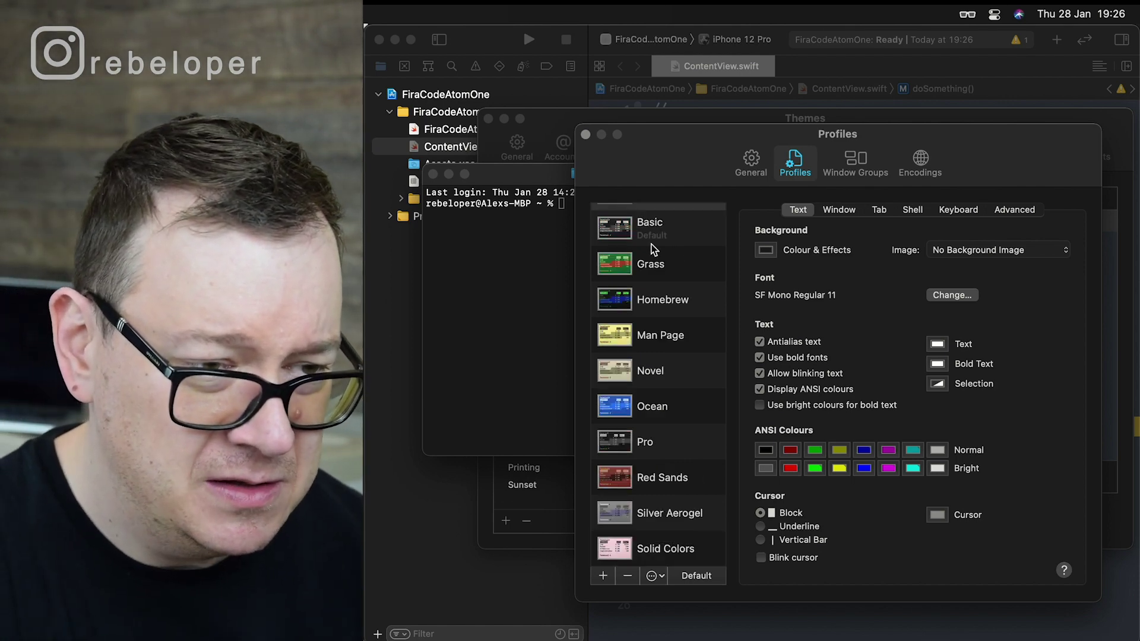
scroll(664, 250, "up", 2)
left_click(684, 227)
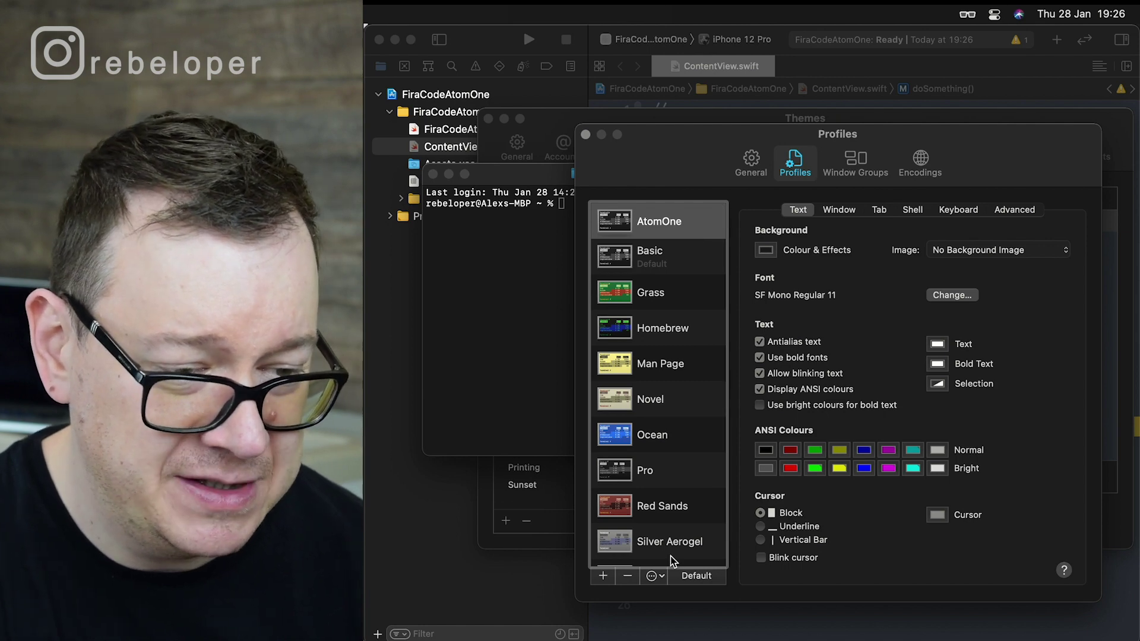
left_click(696, 575)
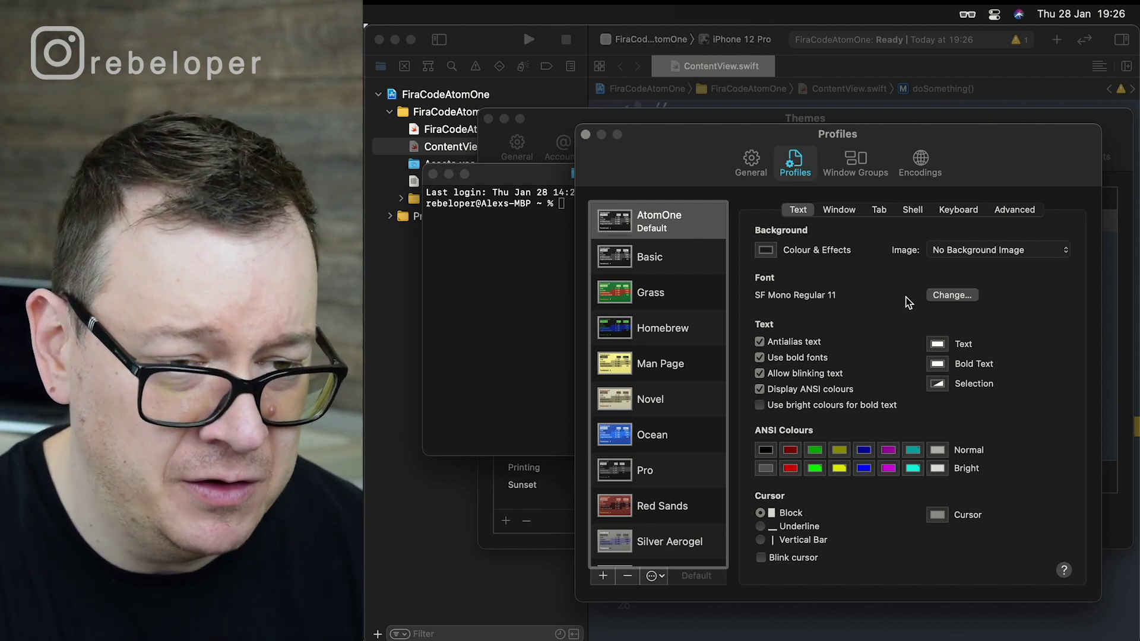
left_click(951, 294)
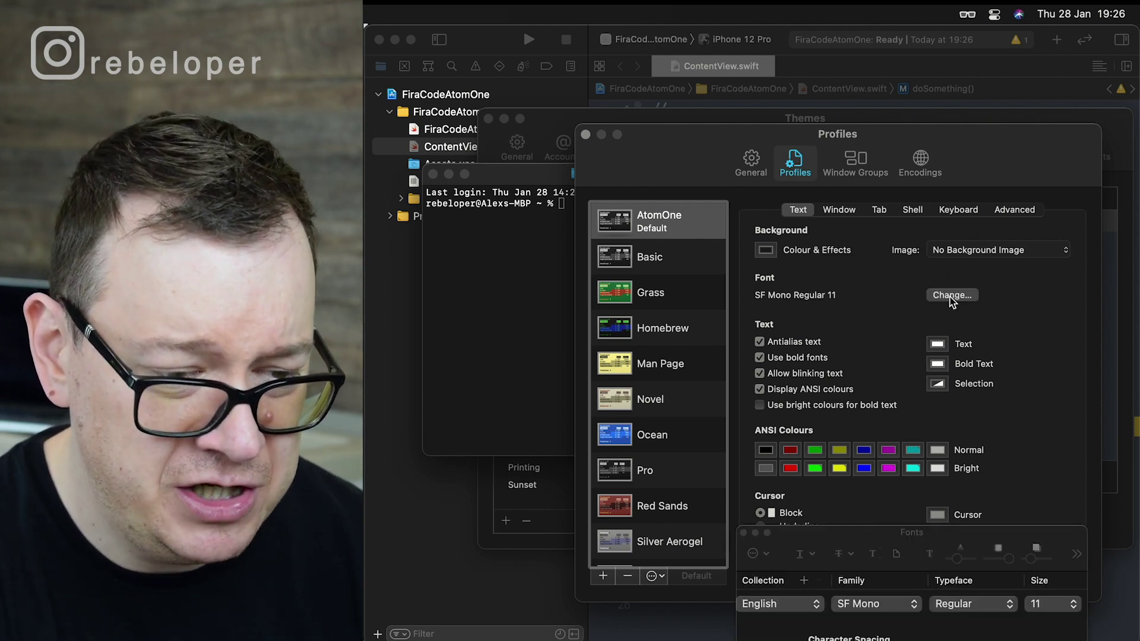
- Switch the AtomOne profile font to Fira Code Regular 11 and close the Fonts panel
left_click_drag(886, 535, 823, 317)
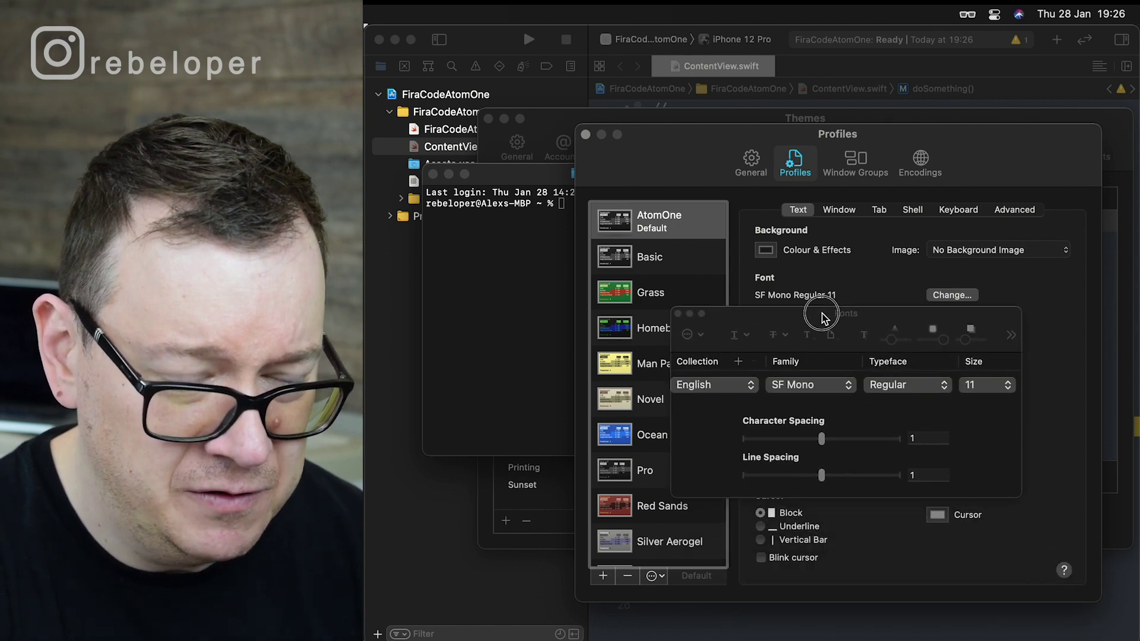
left_click(844, 385)
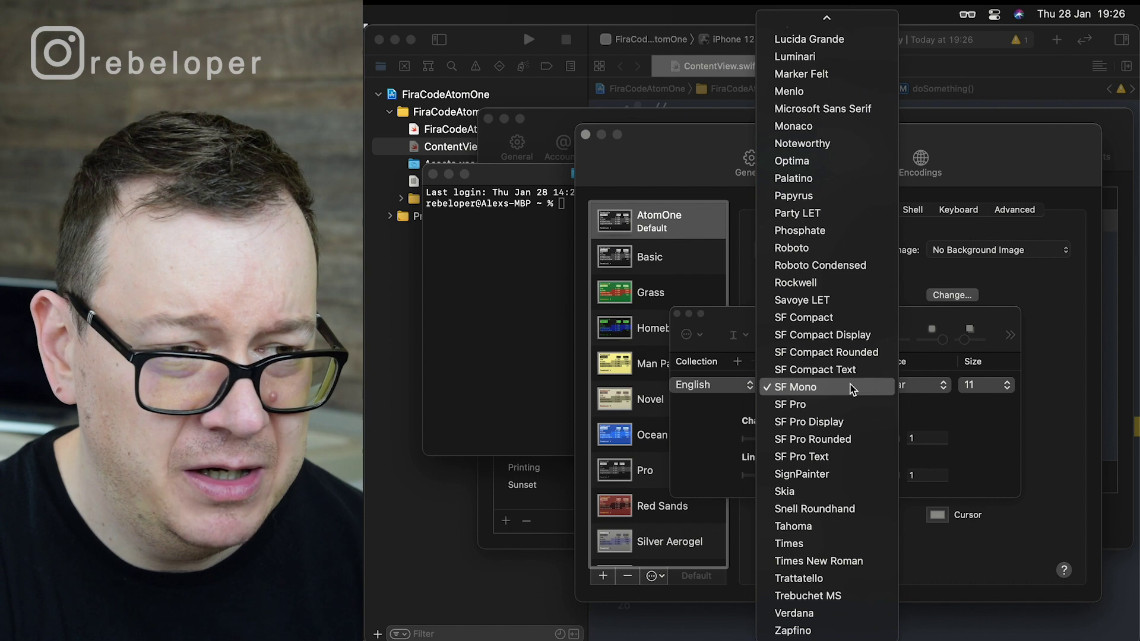
scroll(837, 267, "up", 5)
left_click(837, 161)
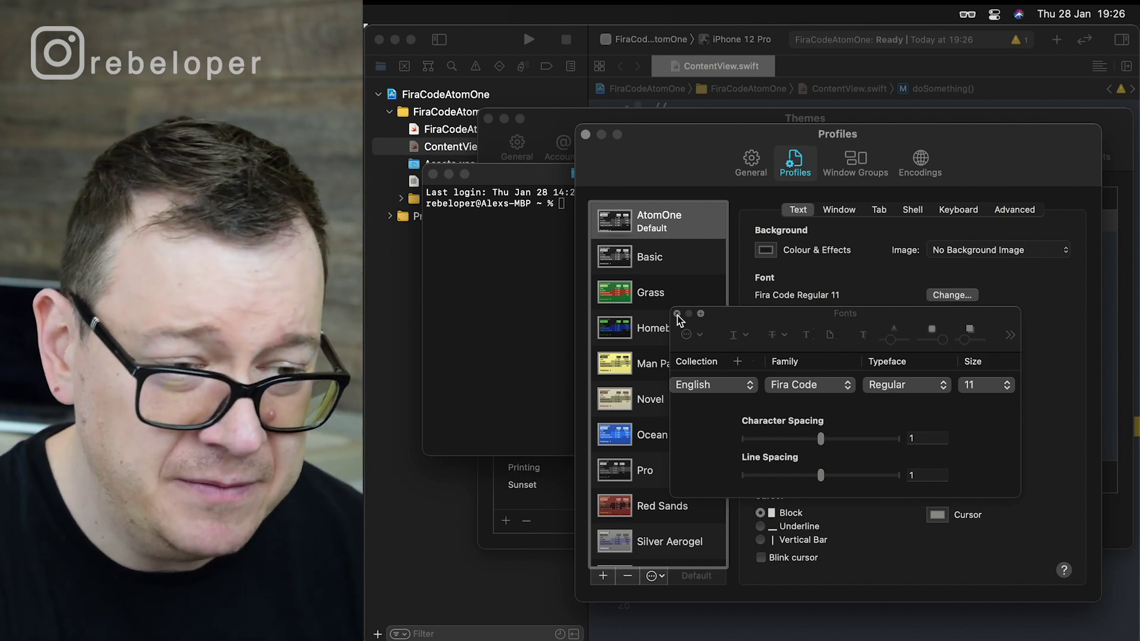
left_click(677, 314)
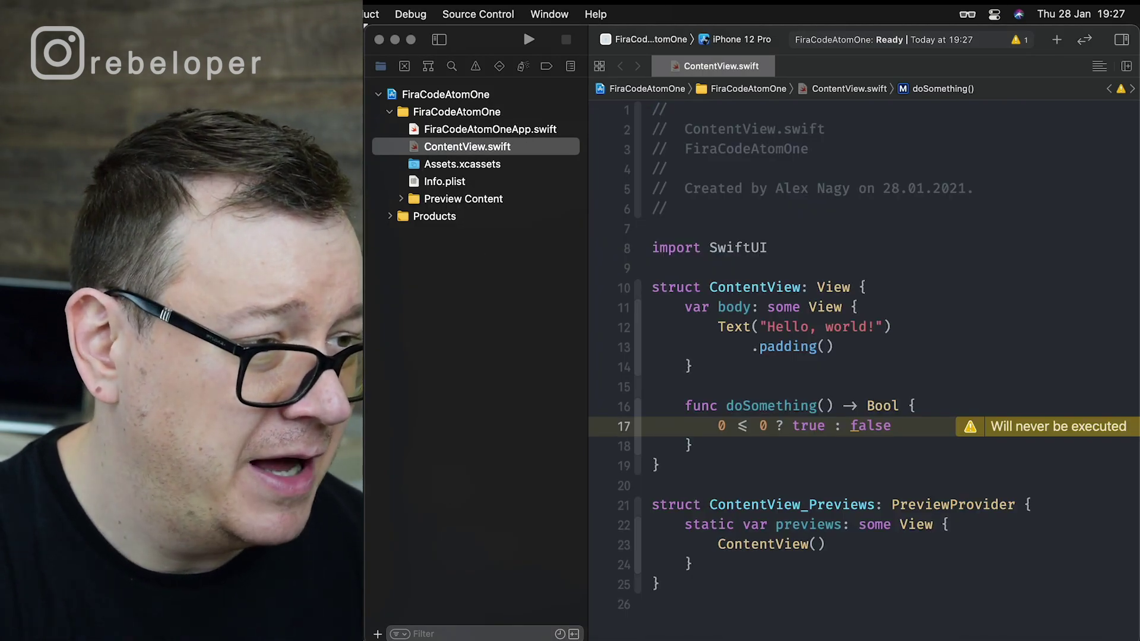
- Reopen Xcode's theme settings and select the Plain Text syntax category
key("super+comma")
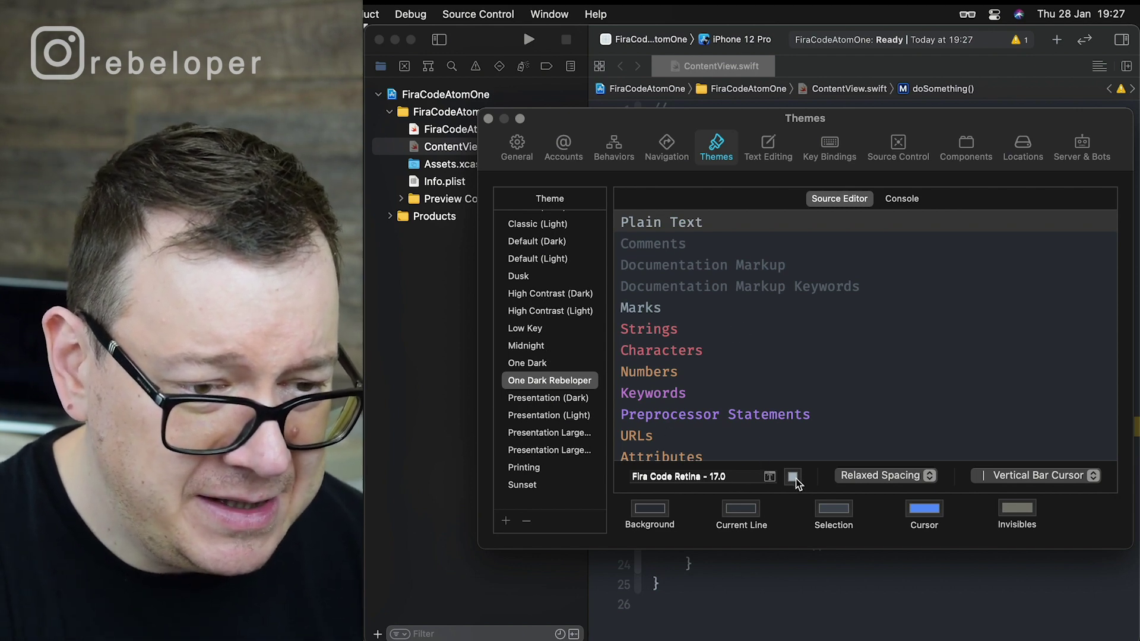
left_click(710, 245)
left_click(673, 335)
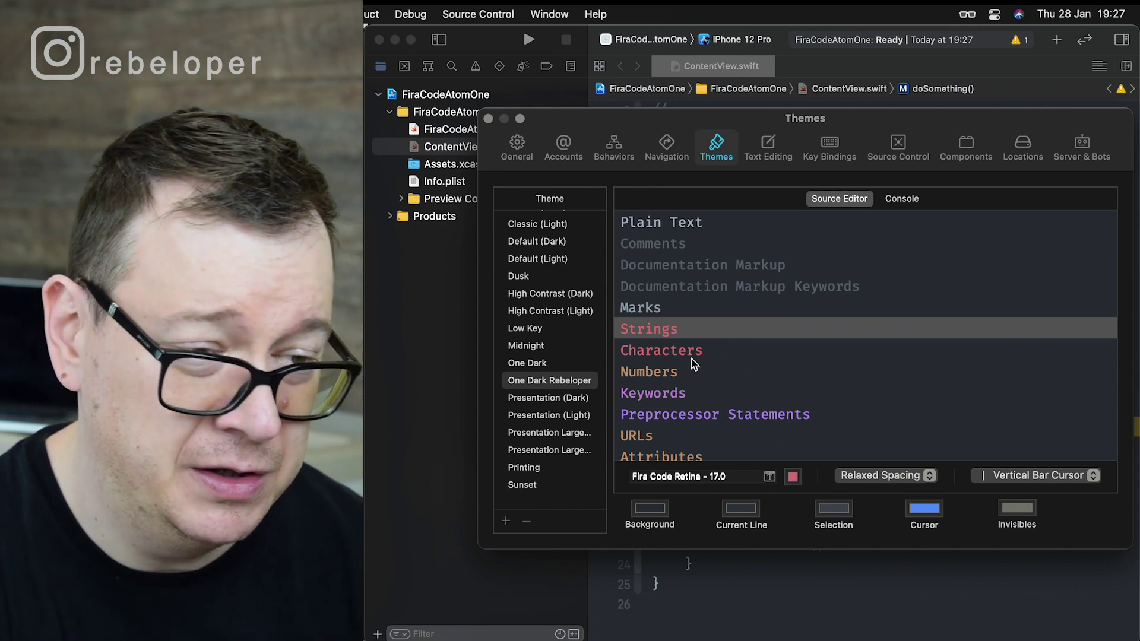
left_click(691, 224)
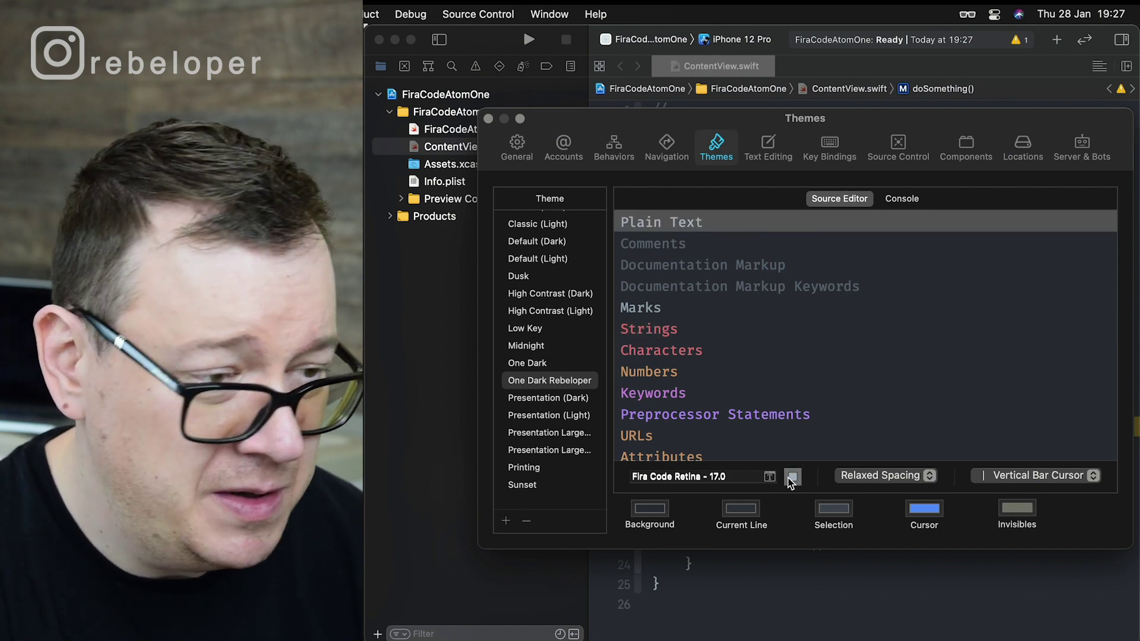
- Read the plain text colour's hex value A6B2C0, then close settings and go to Terminal
left_click(791, 478)
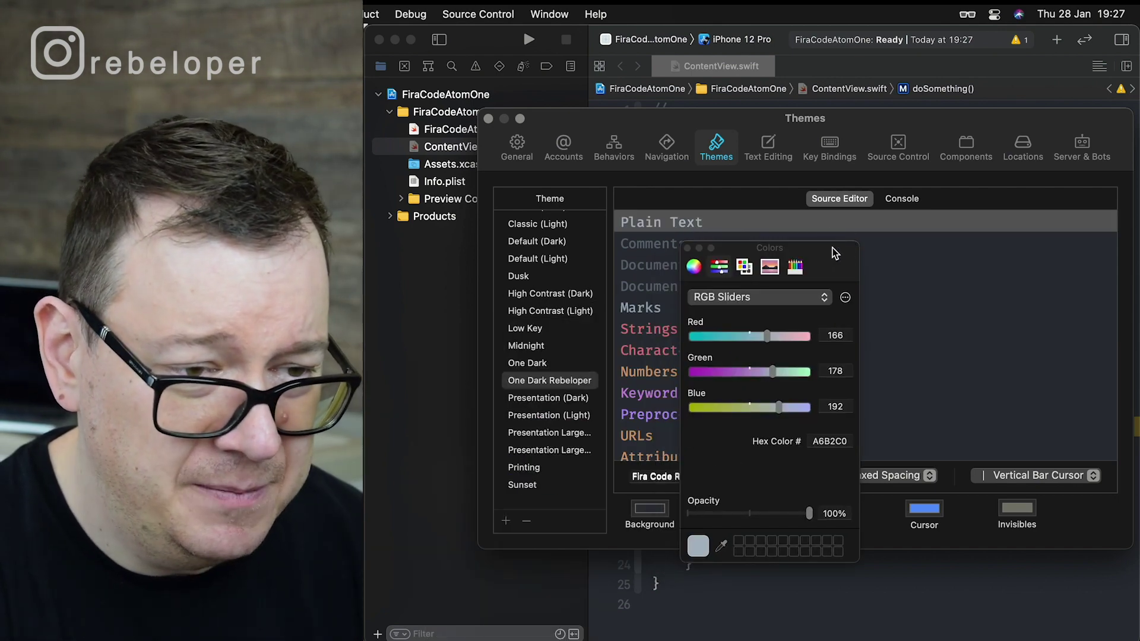
left_click(746, 297)
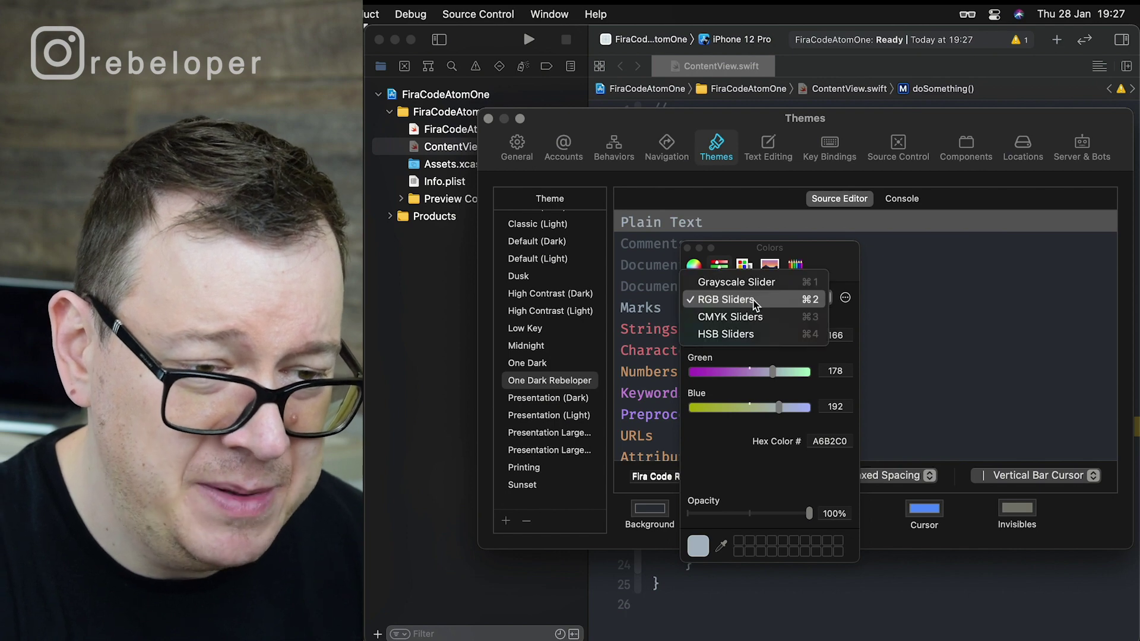
left_click(726, 300)
left_click(826, 442)
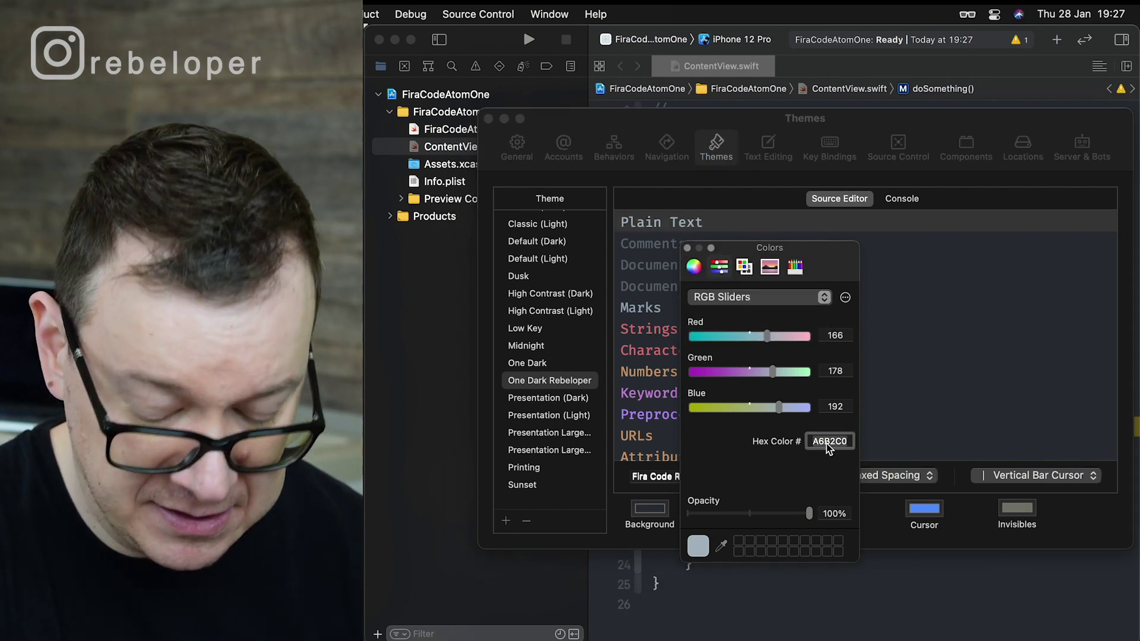
left_click(689, 251)
left_click(488, 119)
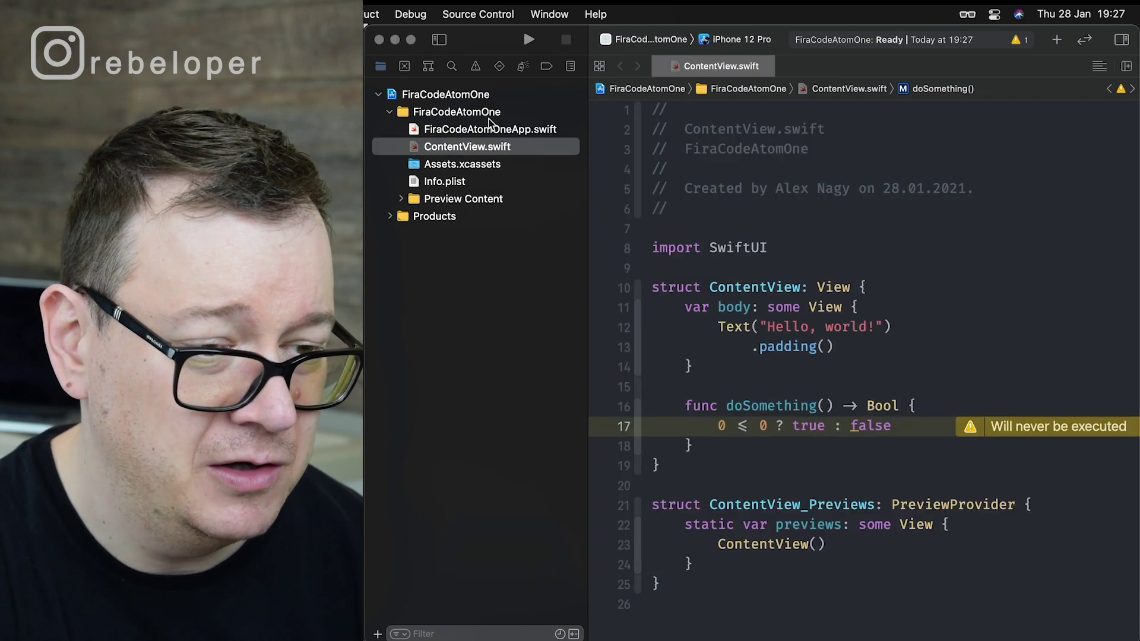
key("super+Tab")
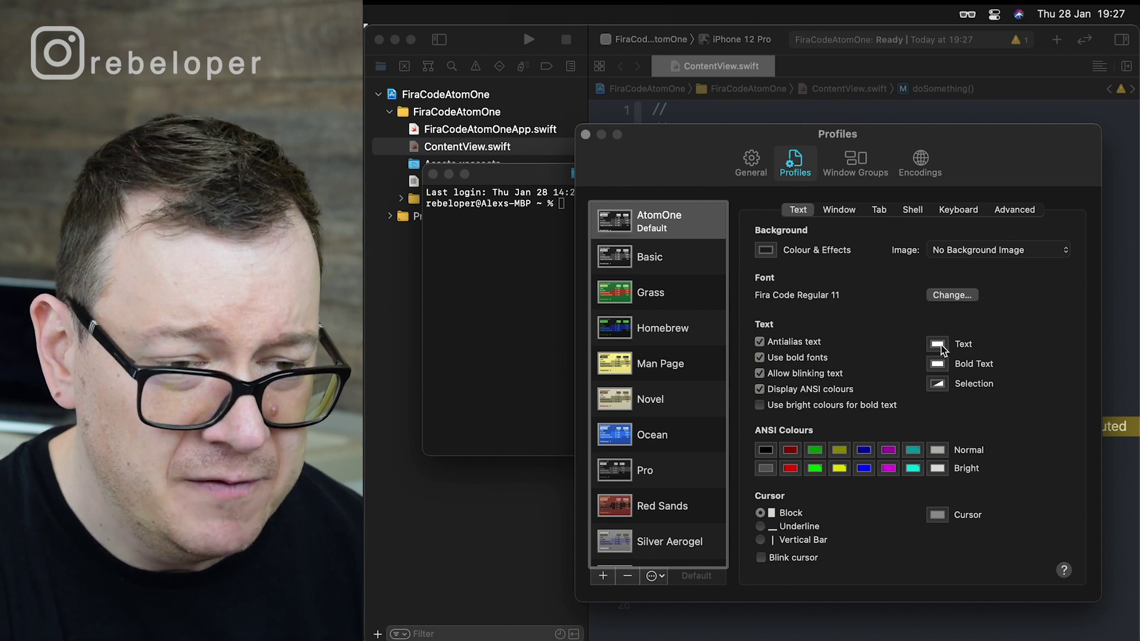
- Paste hex A6B2C0 as the AtomOne profile's text colour, then return to Xcode
left_click(937, 344)
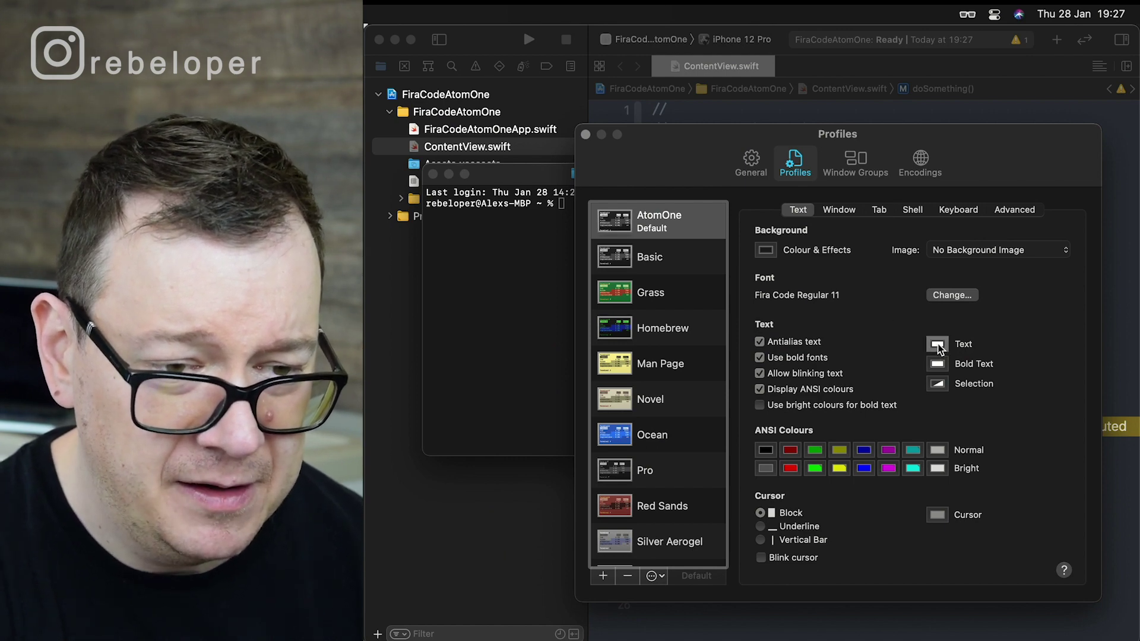
left_click_drag(548, 316, 765, 245)
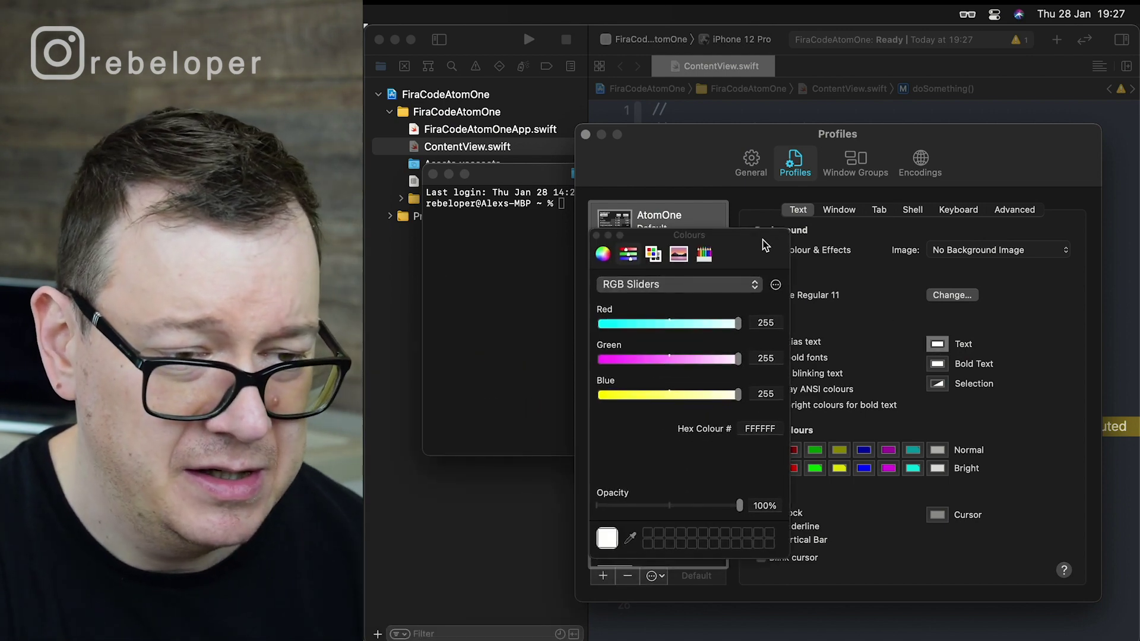
left_click(759, 429)
key("super+a")
type("A6B2C0")
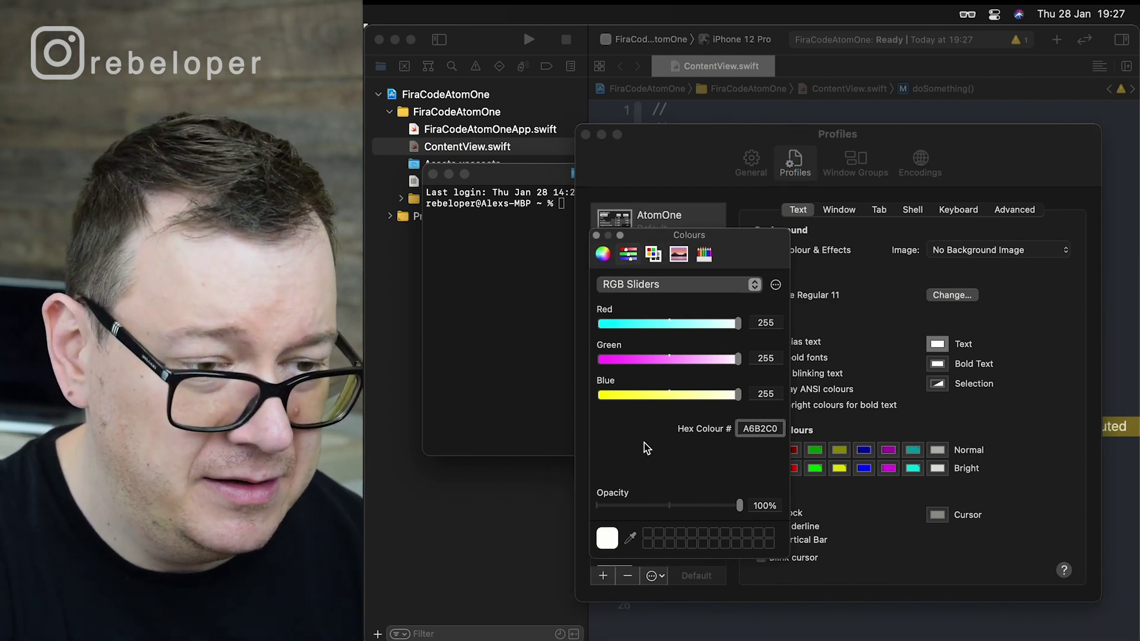
key("Return")
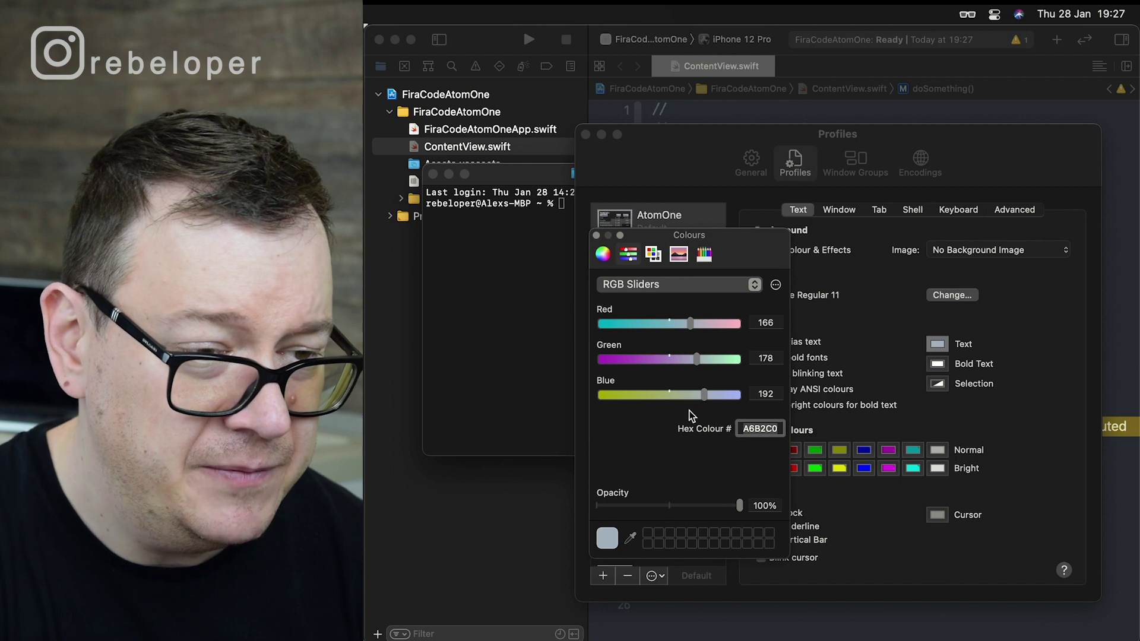
left_click(597, 235)
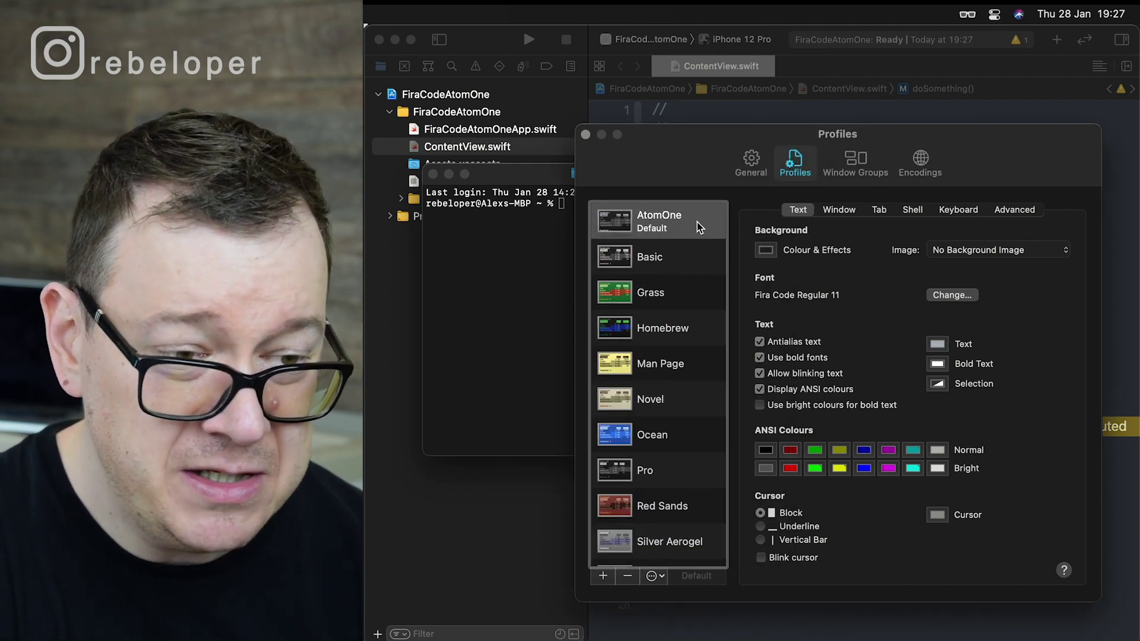
left_click(535, 545)
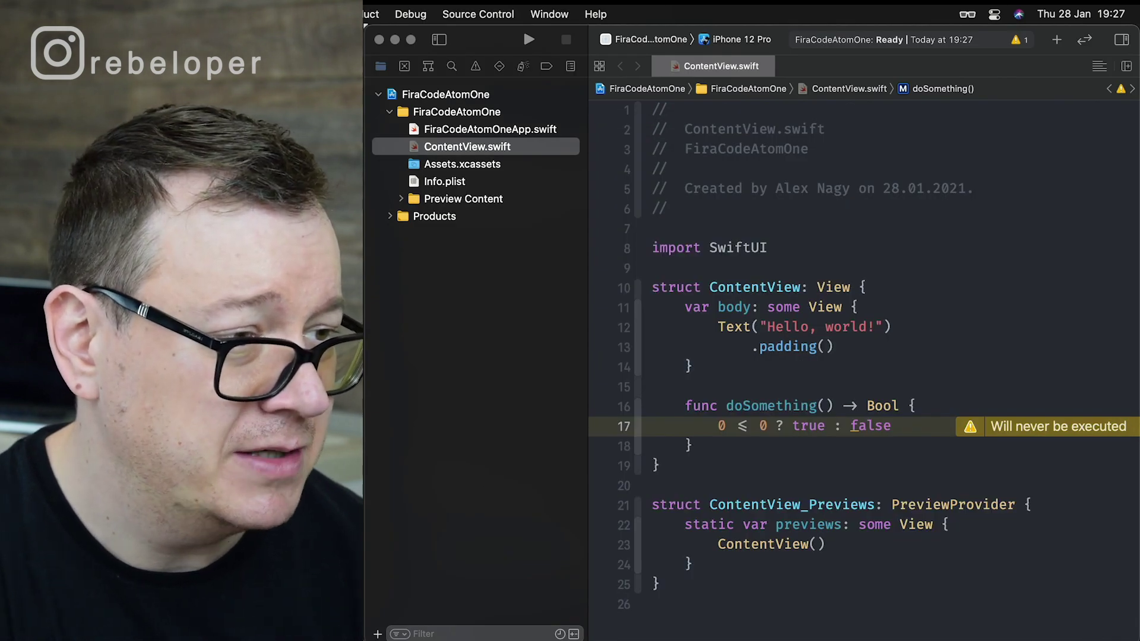
- Read One Dark Rebeloper's background hex value 272B33, then close settings and return to Terminal
key("super+comma")
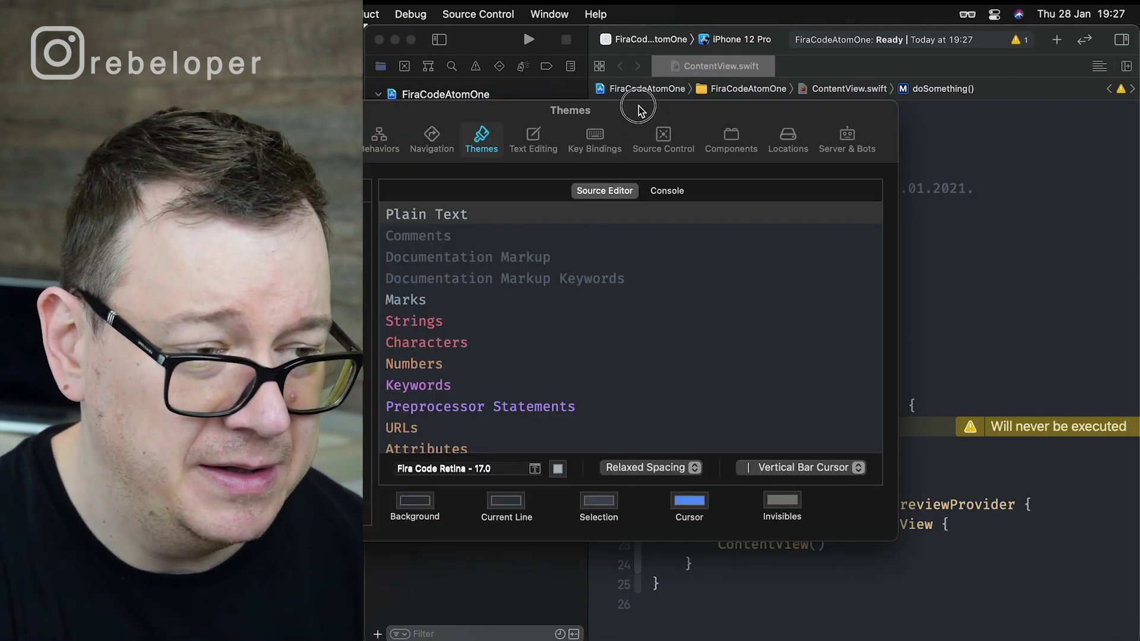
left_click_drag(639, 106, 848, 111)
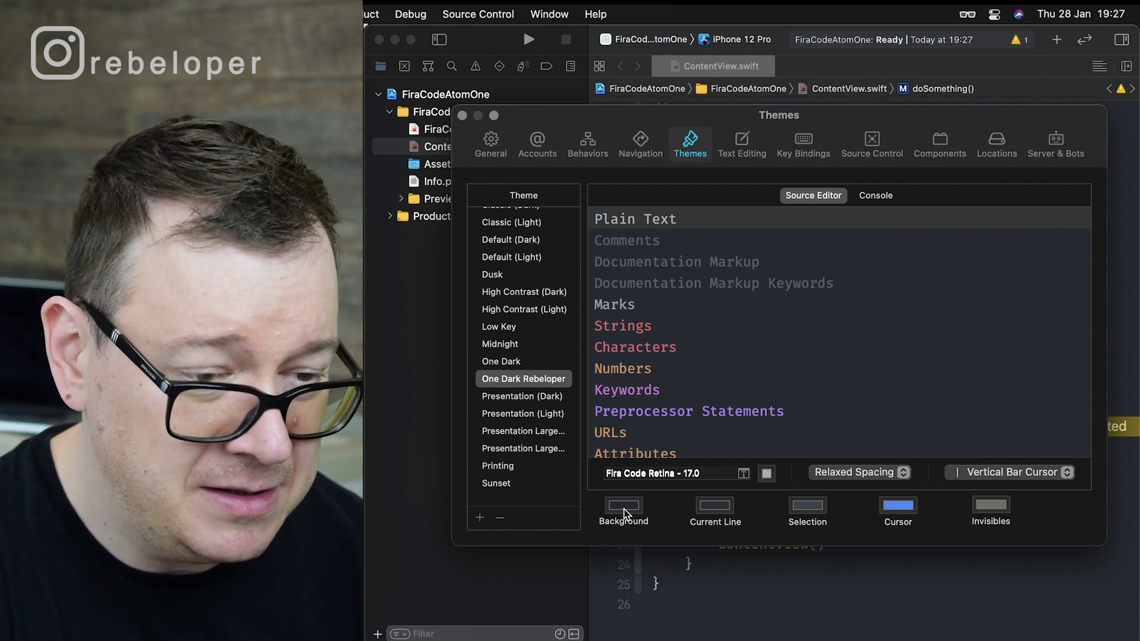
left_click(624, 510)
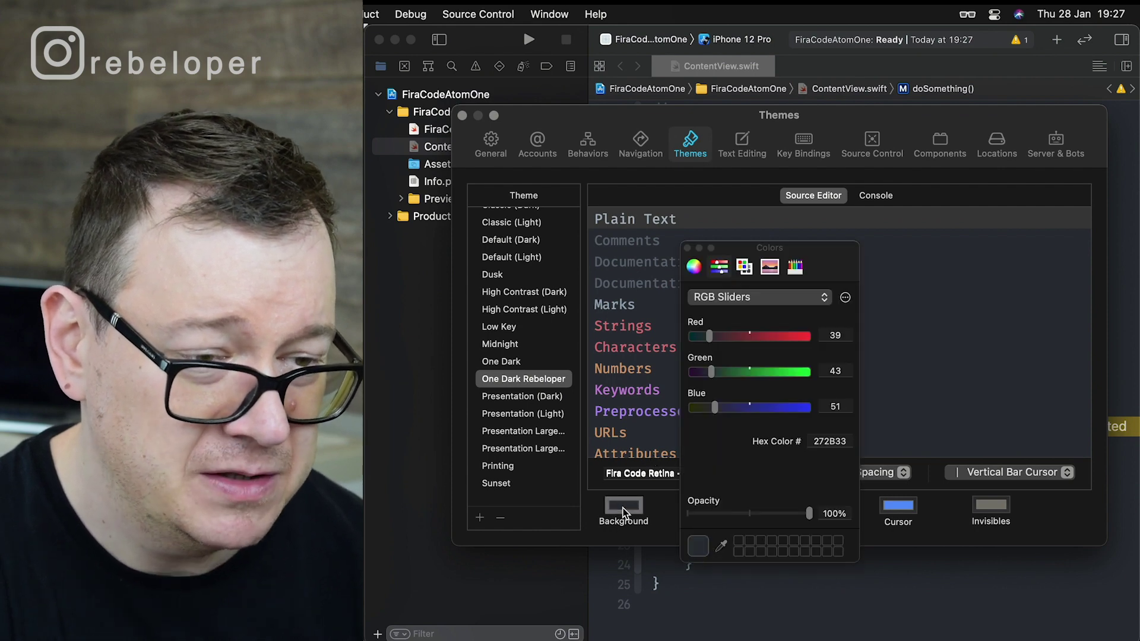
left_click(837, 441)
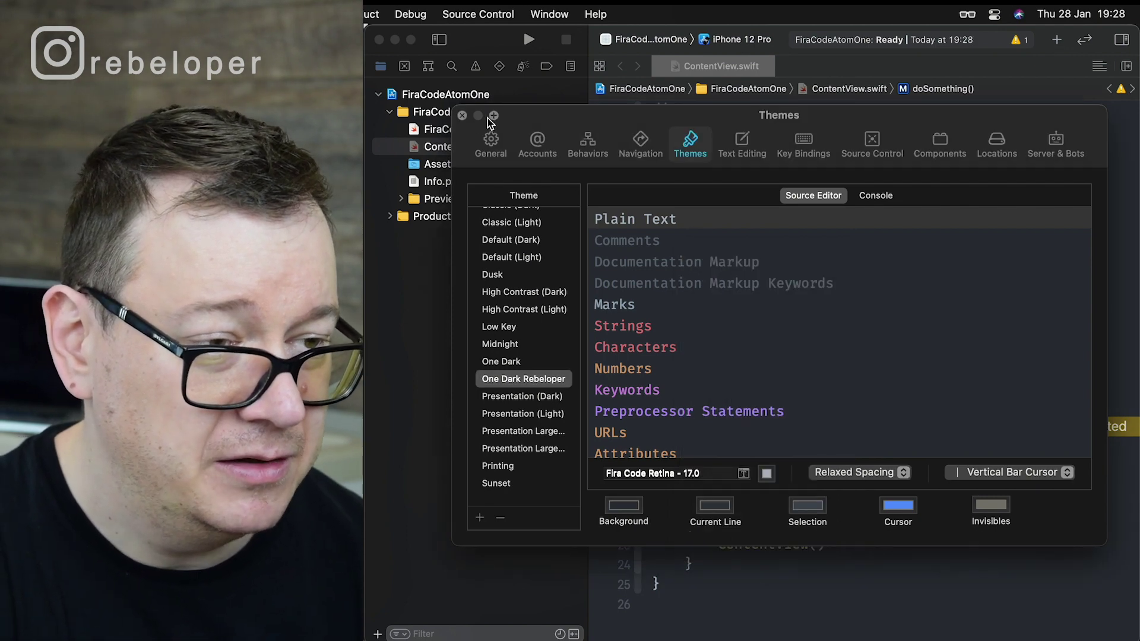
left_click(462, 116)
key("super+Tab")
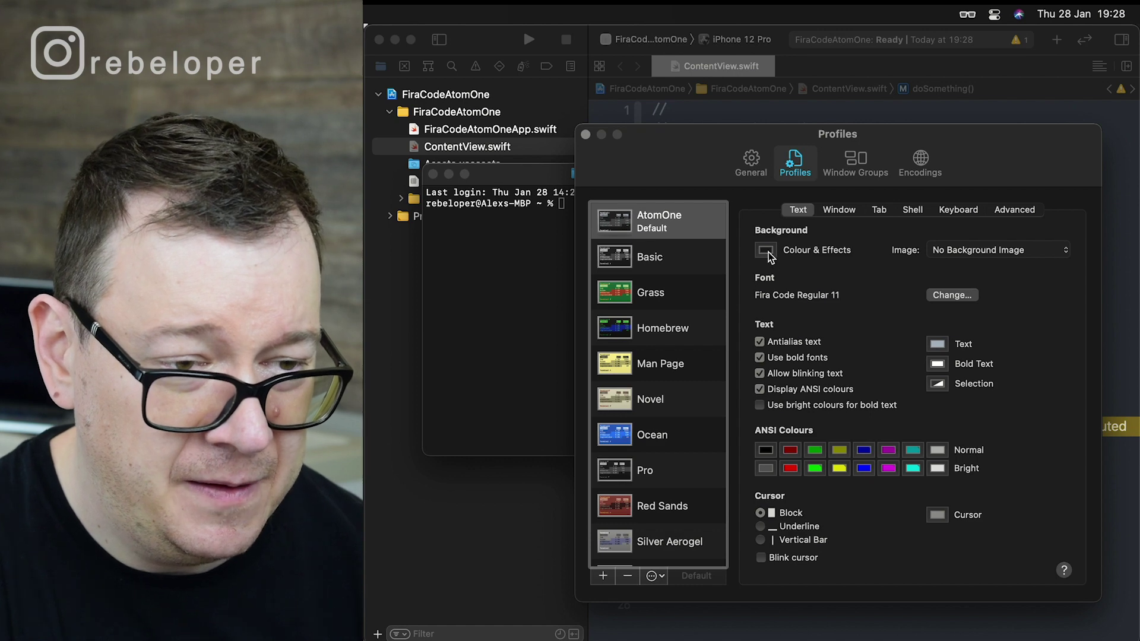
- Set the AtomOne profile background colour to hex 272B33 (RGB 39, 43, 51) and close the colour picker
left_click(766, 250)
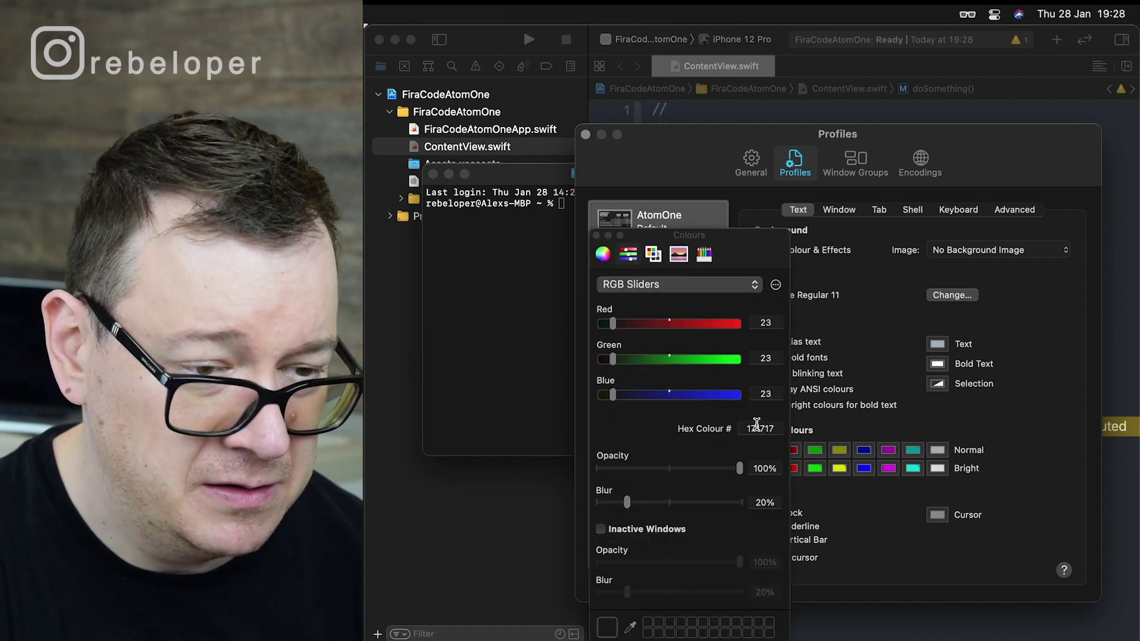
left_click(759, 428)
type("272B33")
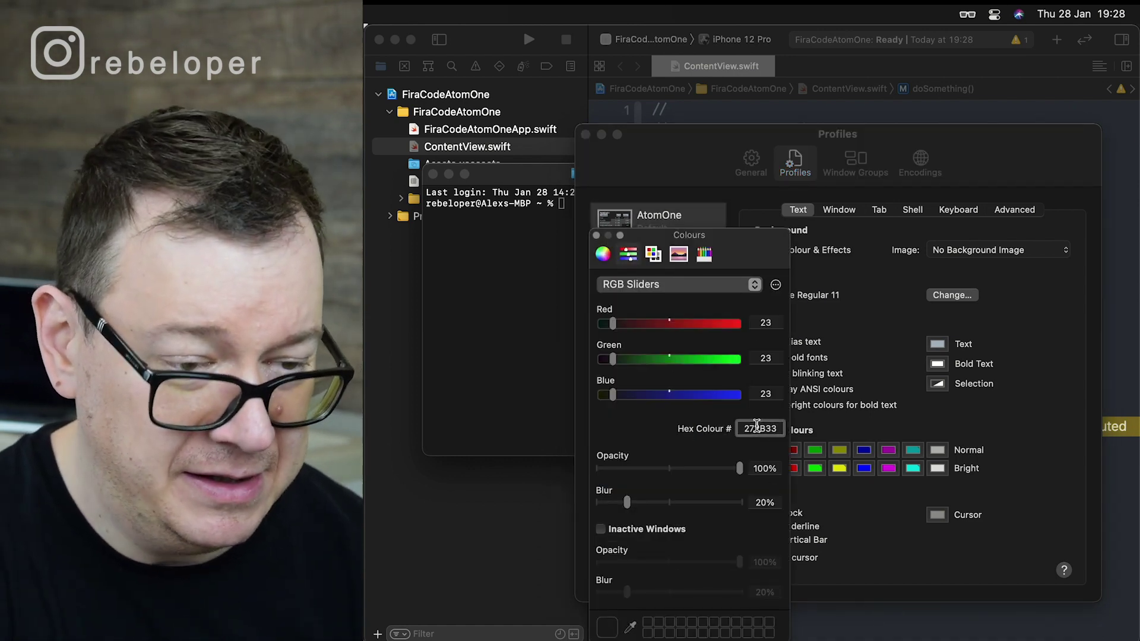
key("Return")
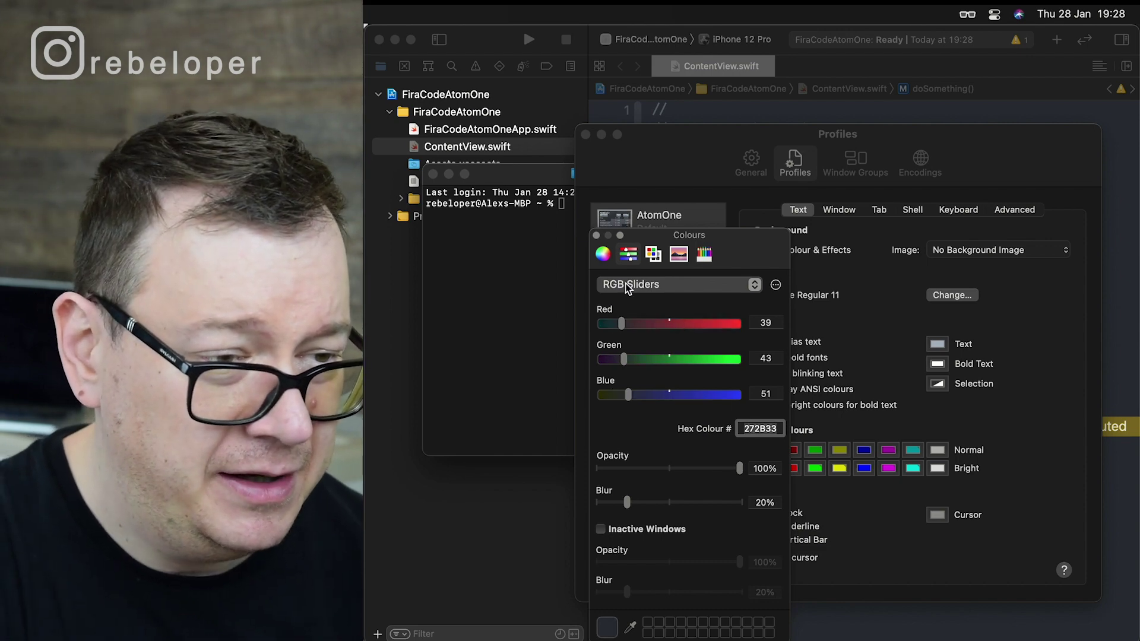
left_click(597, 235)
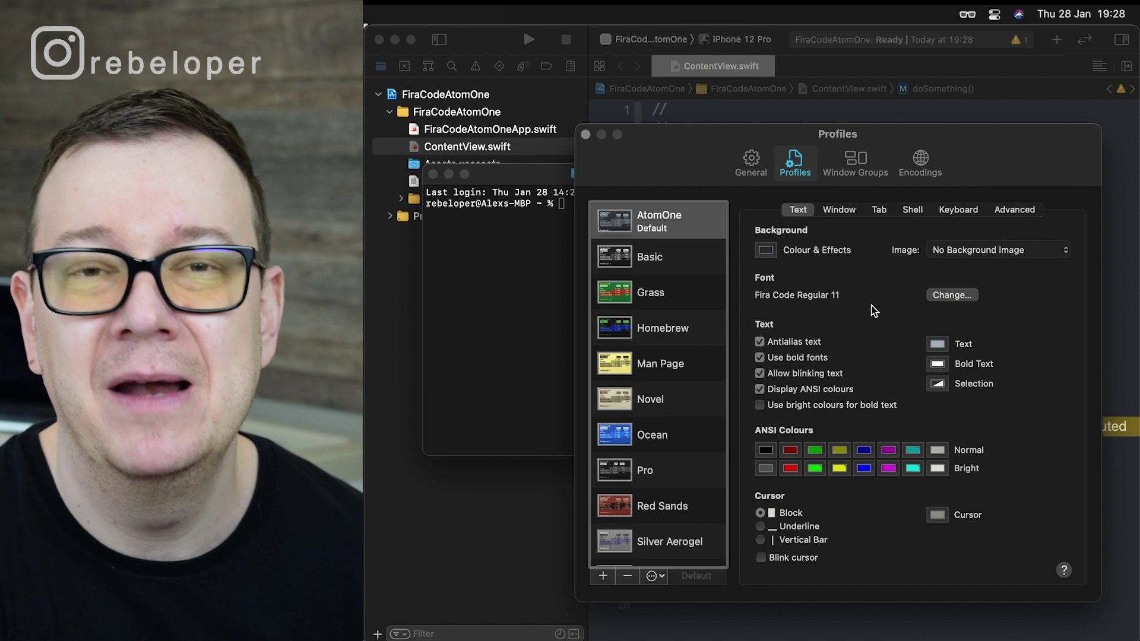
- Close the profile settings, move Terminal lower, and put the insertion point after line 16's brace in Xcode
left_click(585, 134)
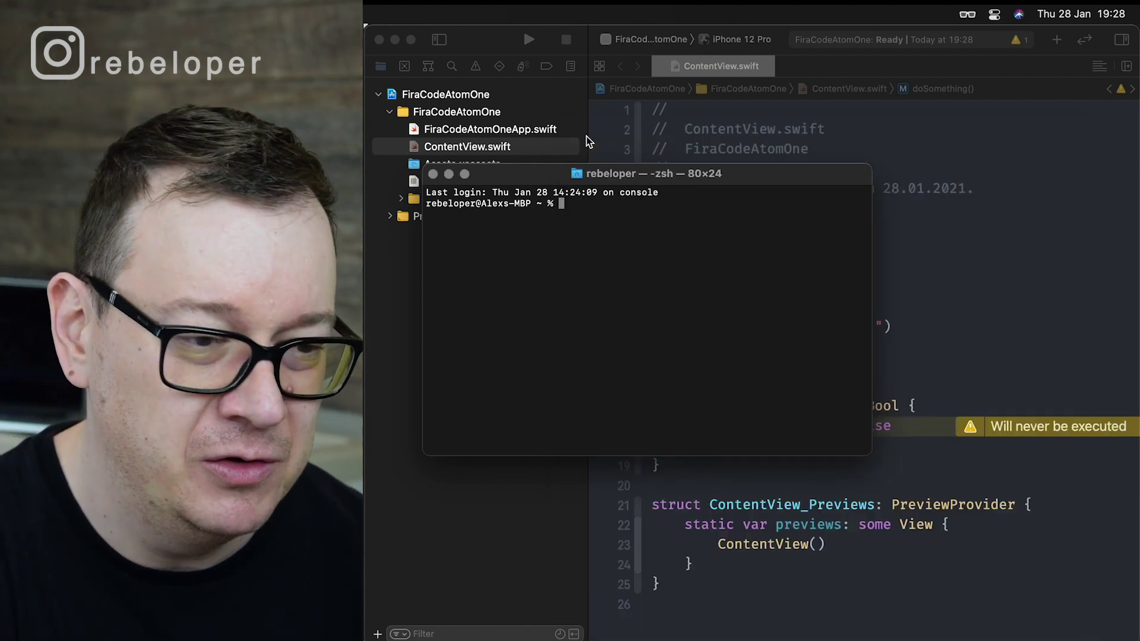
left_click_drag(751, 178, 740, 226)
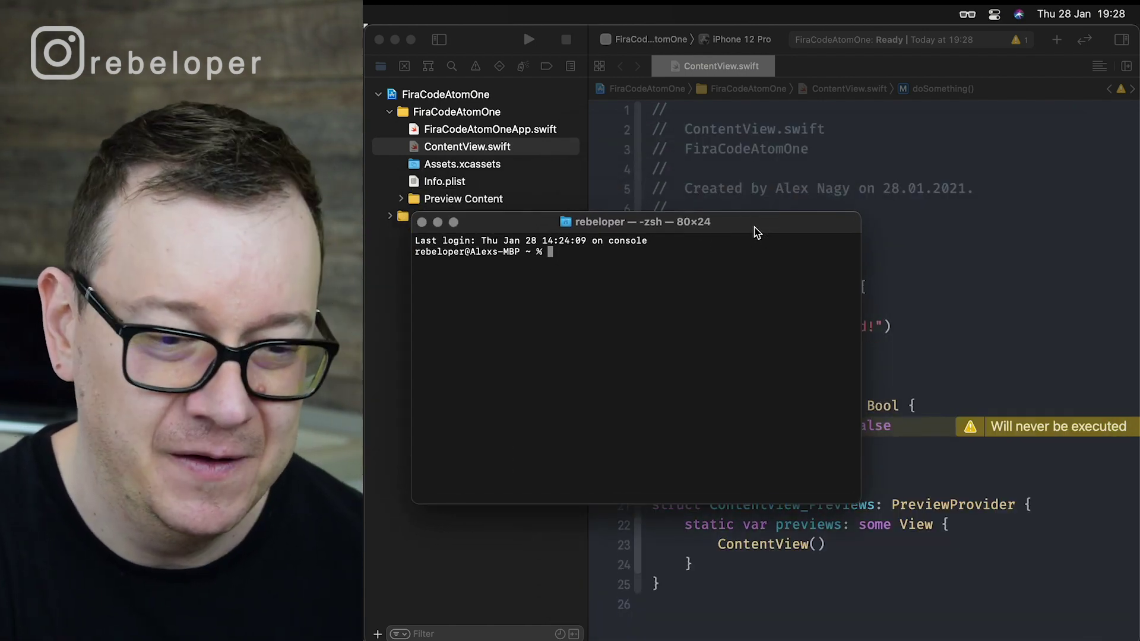
left_click(924, 224)
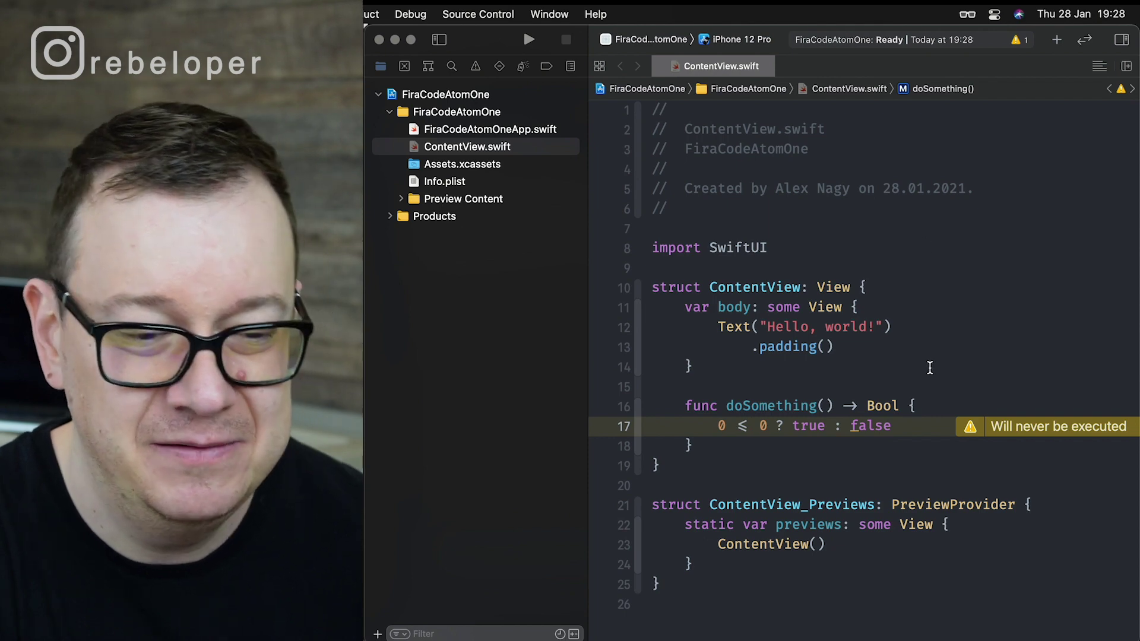
left_click(924, 406)
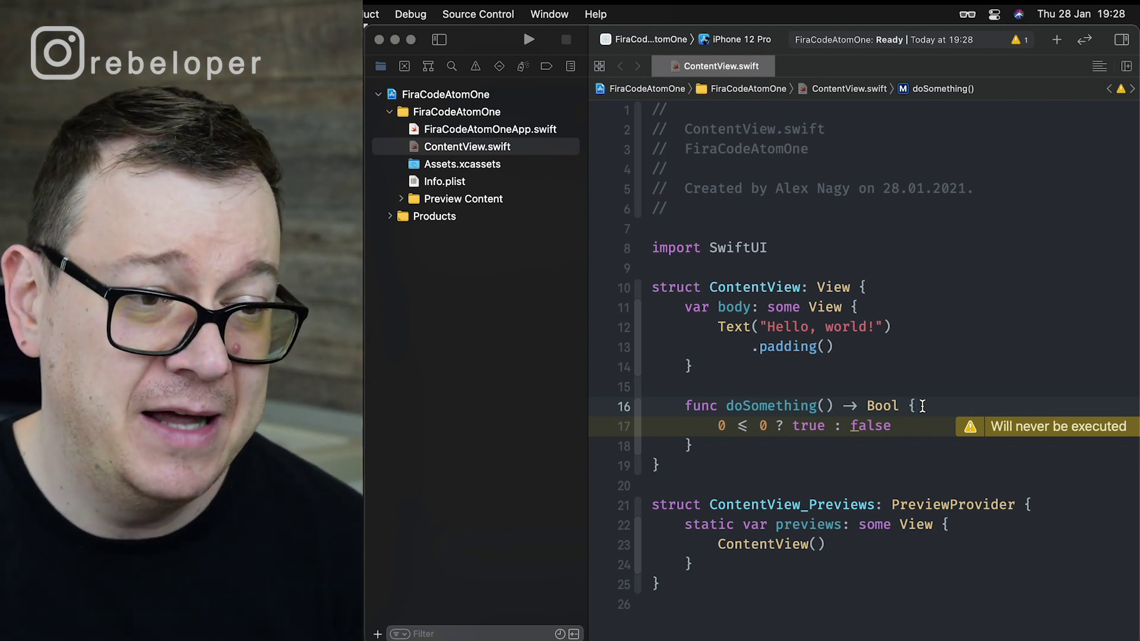
- Switch to Safari and show the Rebeloper tab with its DEV_FACTORY mentoring page
key("super+Tab")
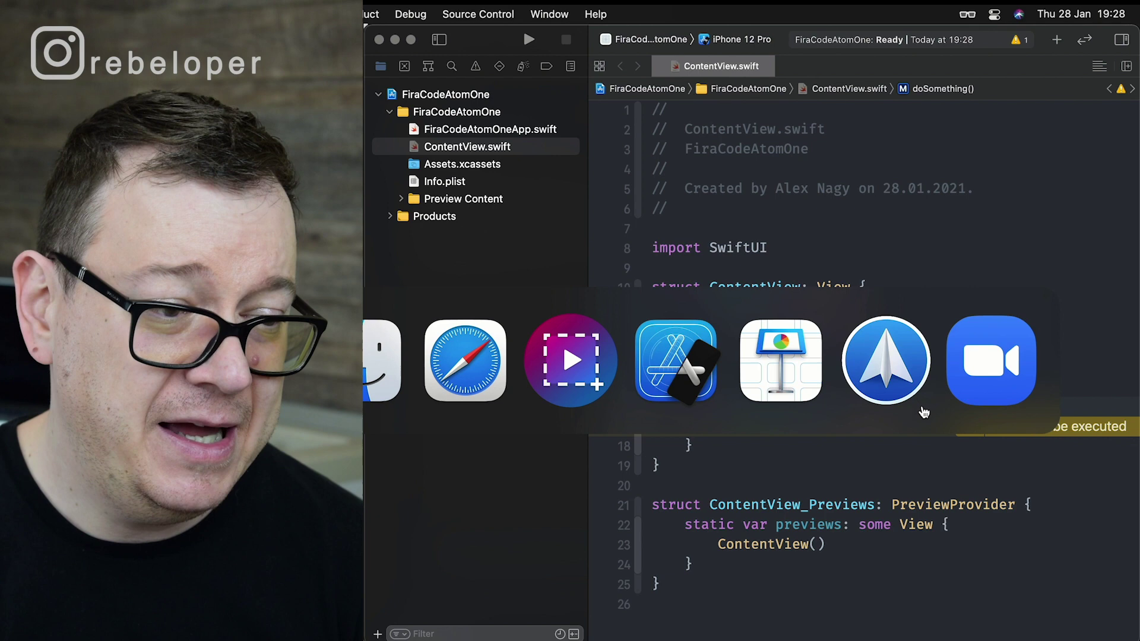
key("super+Tab")
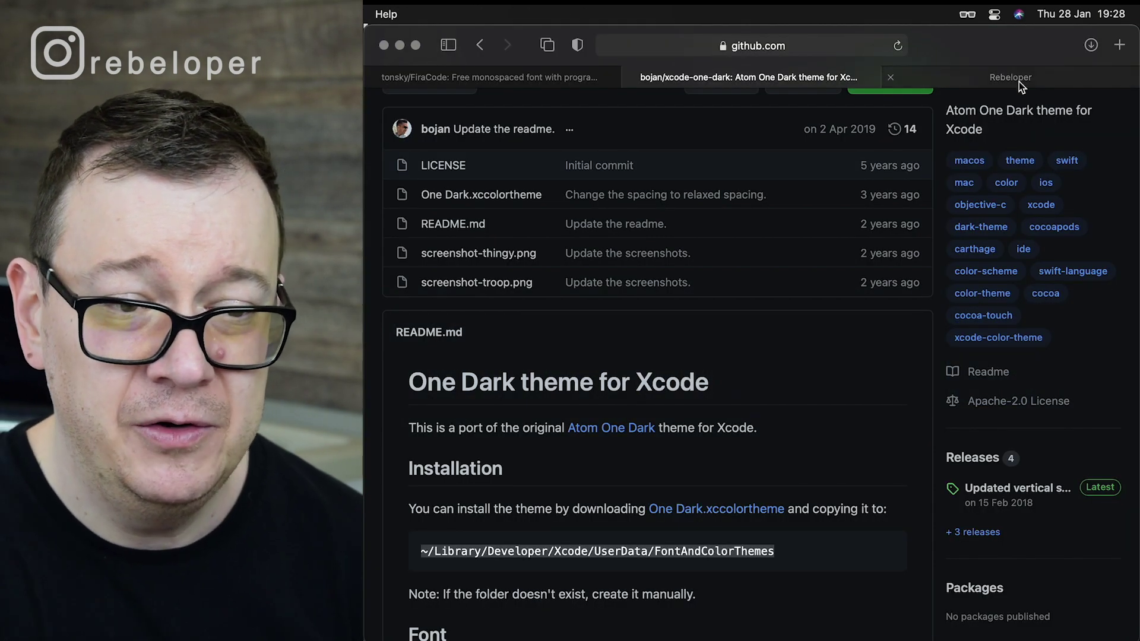
left_click(1010, 77)
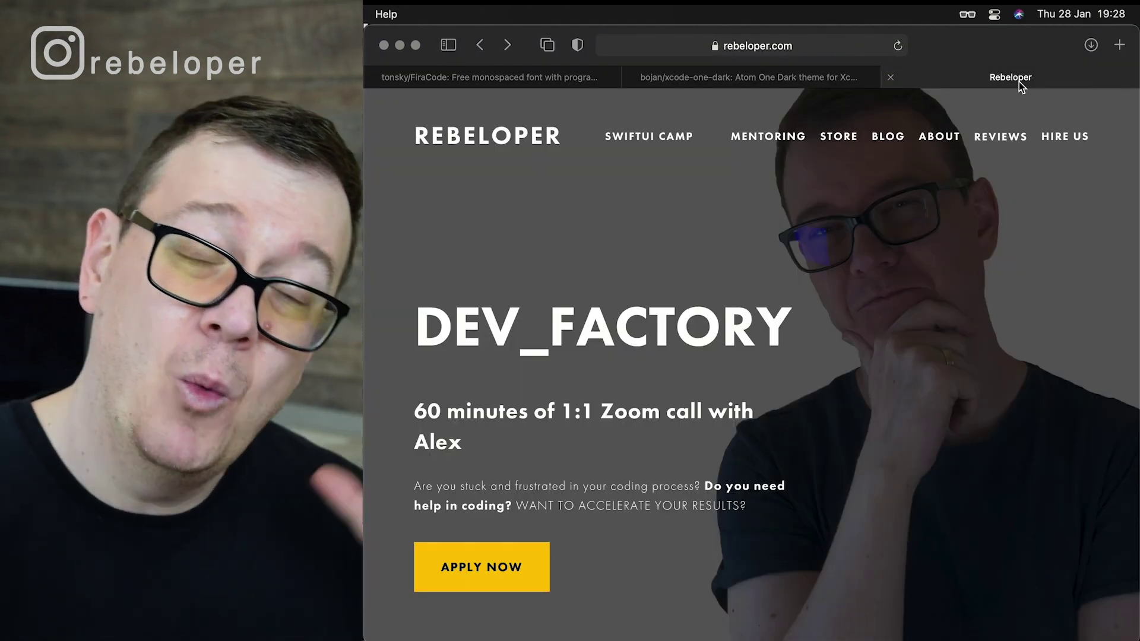